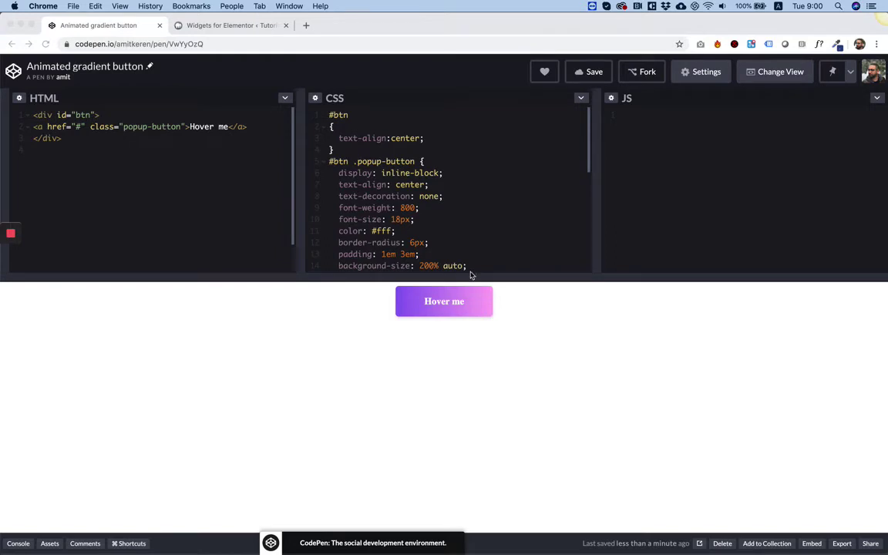
Step: Examine the Hover me button's gradient animation in the CodePen preview alongside its HTML and CSS code
{"action": "left_click", "coordinate": [450, 314]}
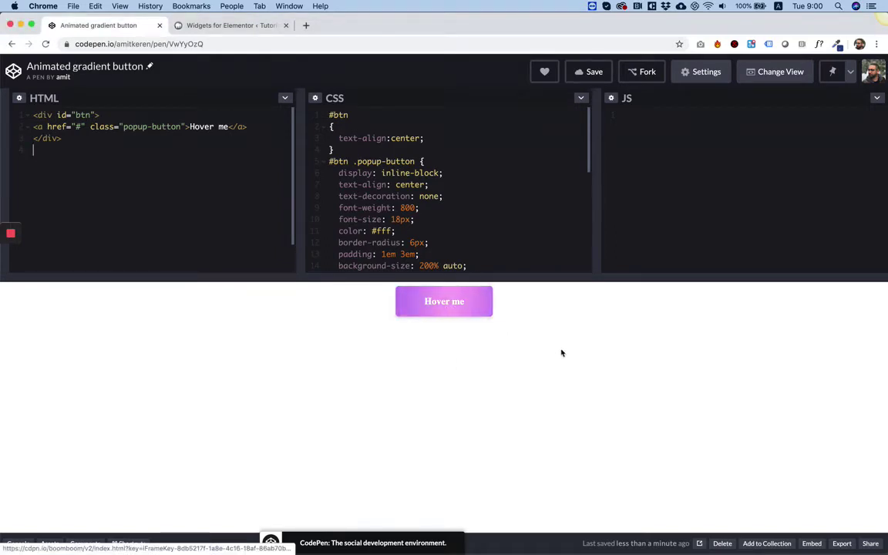
{"action": "left_click", "coordinate": [141, 153]}
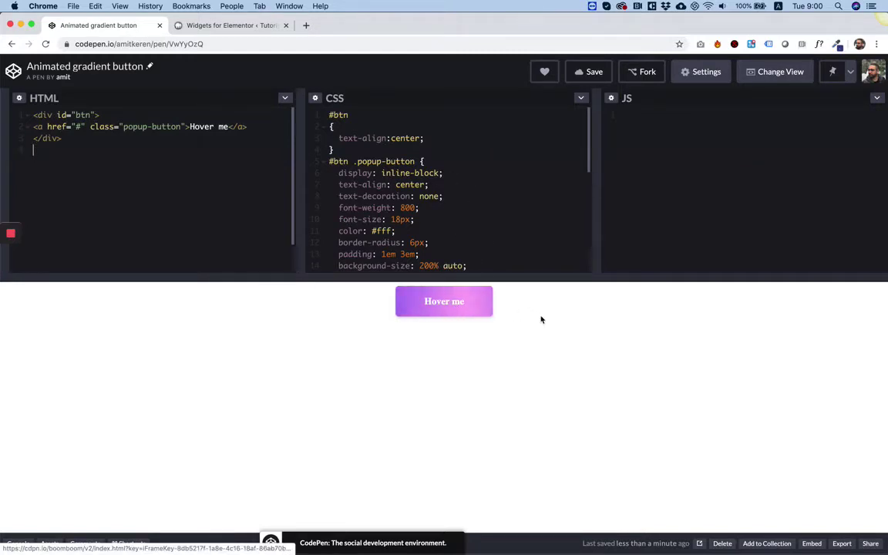
{"action": "left_click", "coordinate": [250, 210]}
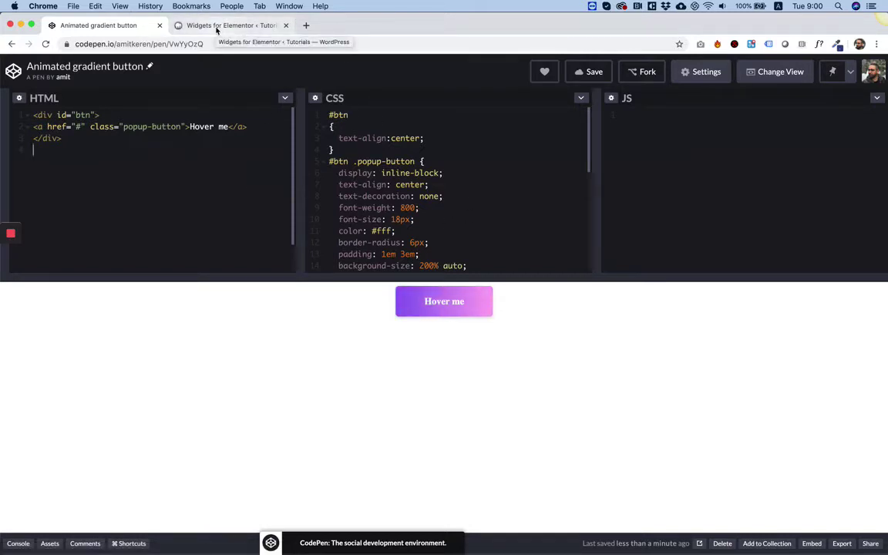
Step: Switch to the WordPress Unlimited Elements page and add a widget titled "Animated Gradient Button" to the Hover Effects category
{"action": "left_click", "coordinate": [216, 27]}
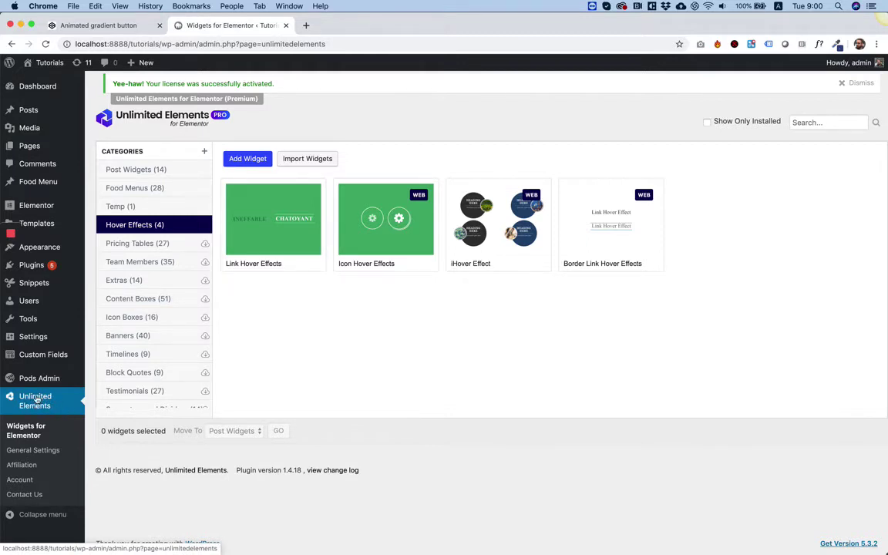
{"action": "mouse_move", "coordinate": [31, 272]}
{"action": "scroll", "coordinate": [139, 181], "scroll_direction": "down", "scroll_amount": 2}
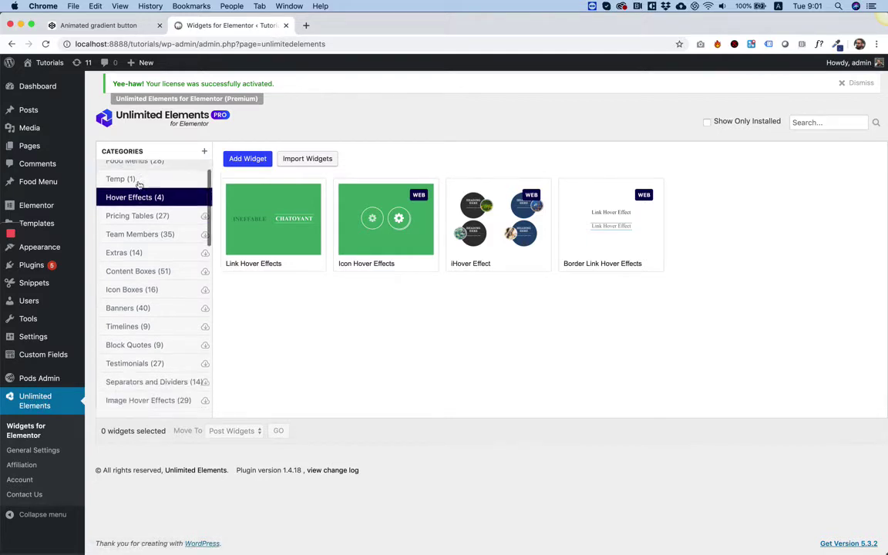
{"action": "scroll", "coordinate": [139, 185], "scroll_direction": "up", "scroll_amount": 2}
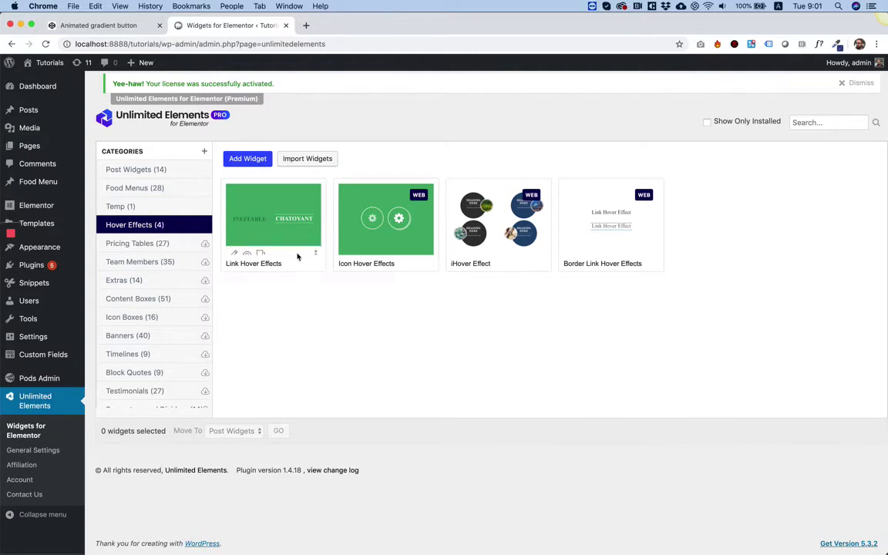
{"action": "left_click", "coordinate": [240, 164]}
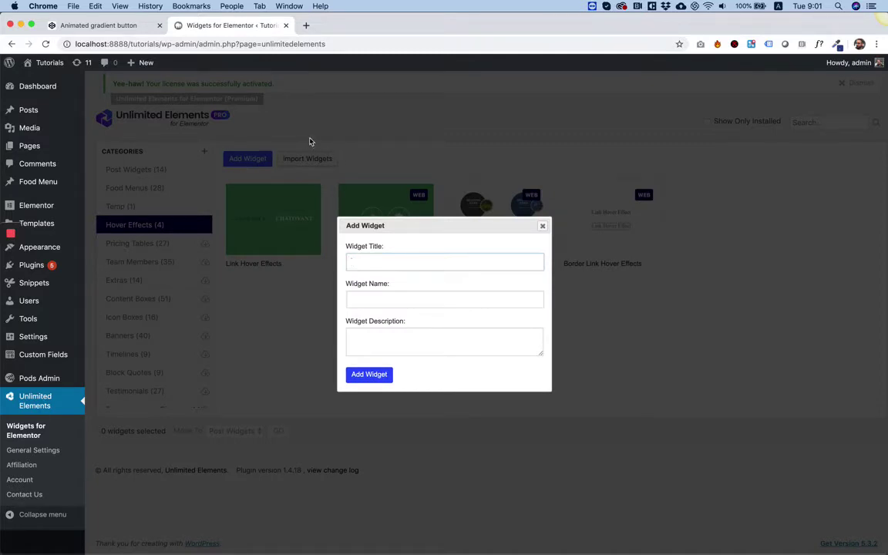
{"action": "type", "text": "Animated Gradient Button"}
{"action": "key", "text": "Tab"}
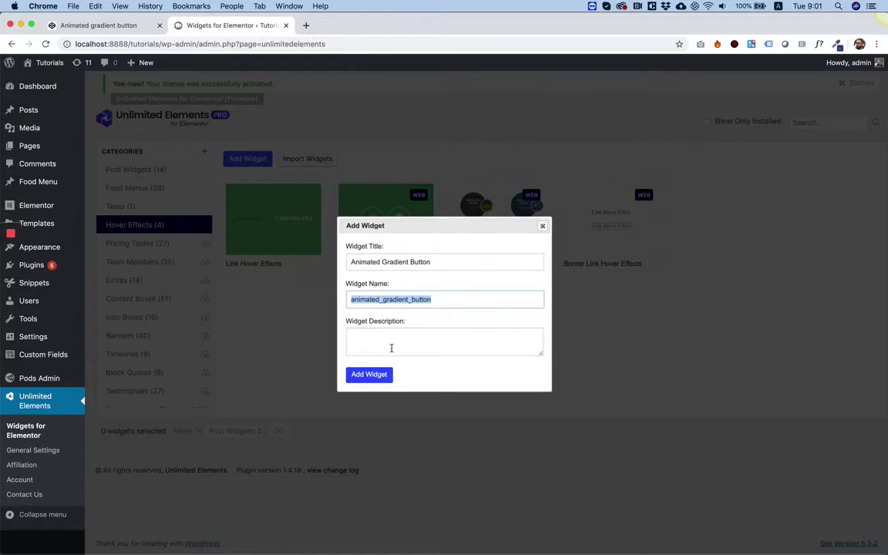
{"action": "left_click", "coordinate": [376, 377]}
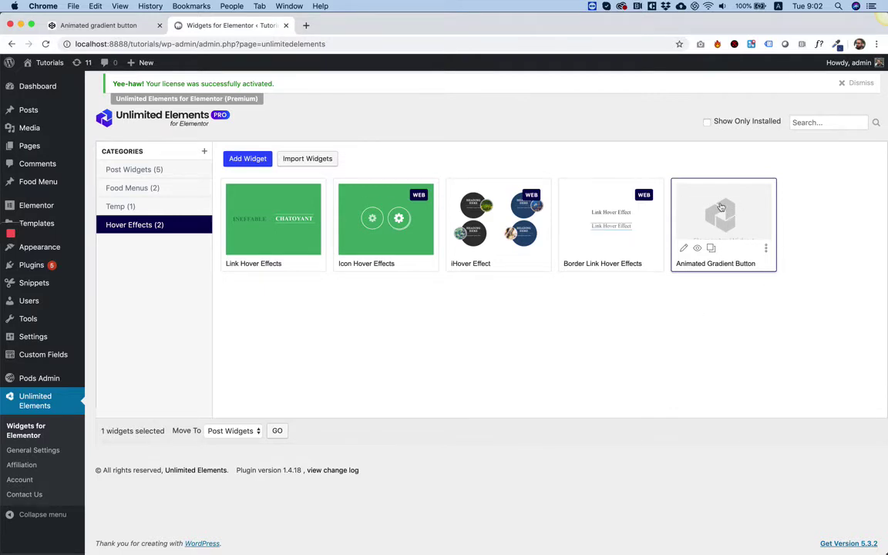
Step: Open the Animated Gradient Button widget for editing and set its icon to the bolt, fa fa-bolt
{"action": "double_click", "coordinate": [721, 206]}
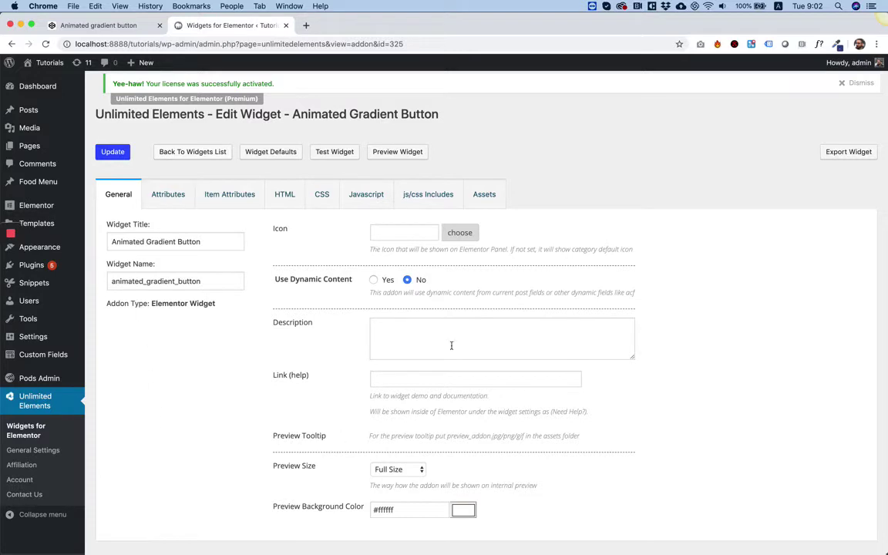
{"action": "left_click", "coordinate": [459, 232]}
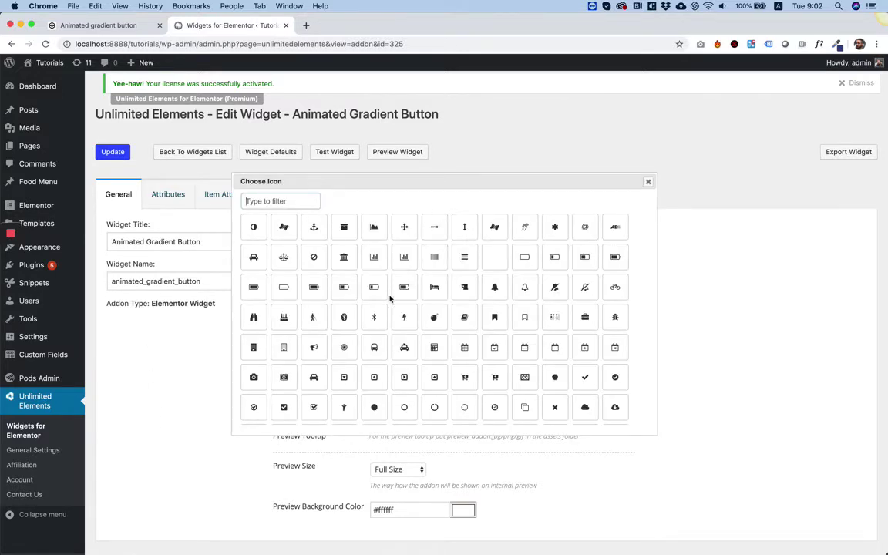
{"action": "left_click", "coordinate": [403, 316]}
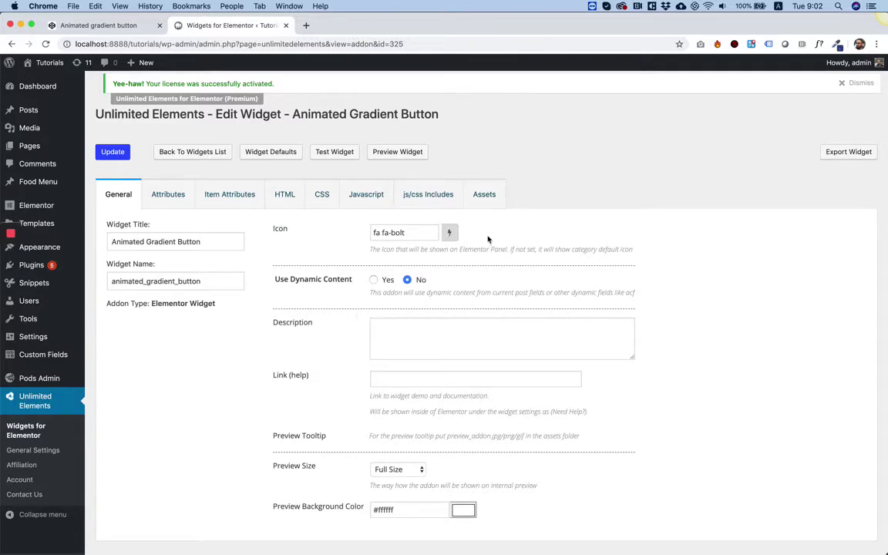
Step: Replace the widget's placeholder HTML with the button markup copied from the CodePen pen
{"action": "left_click", "coordinate": [287, 194]}
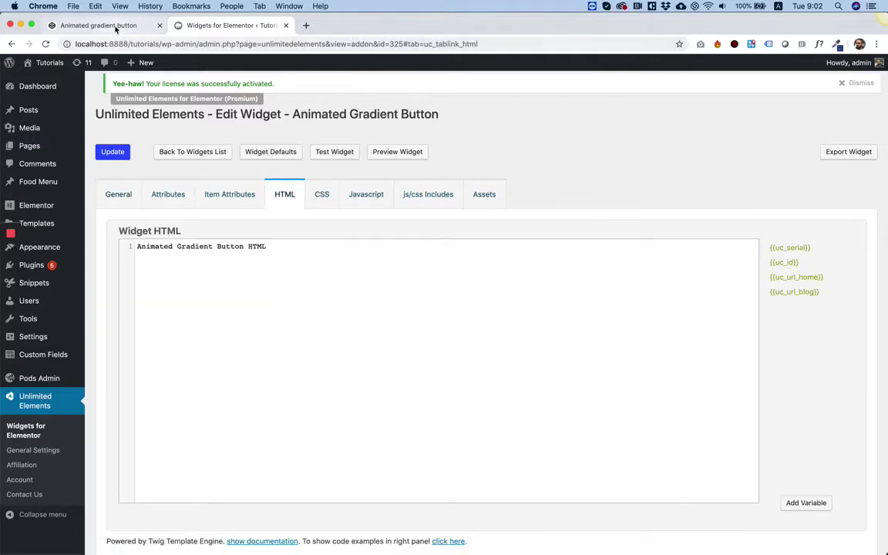
{"action": "left_click", "coordinate": [116, 26]}
{"action": "key", "text": "ctrl+a"}
{"action": "key", "text": "ctrl+c"}
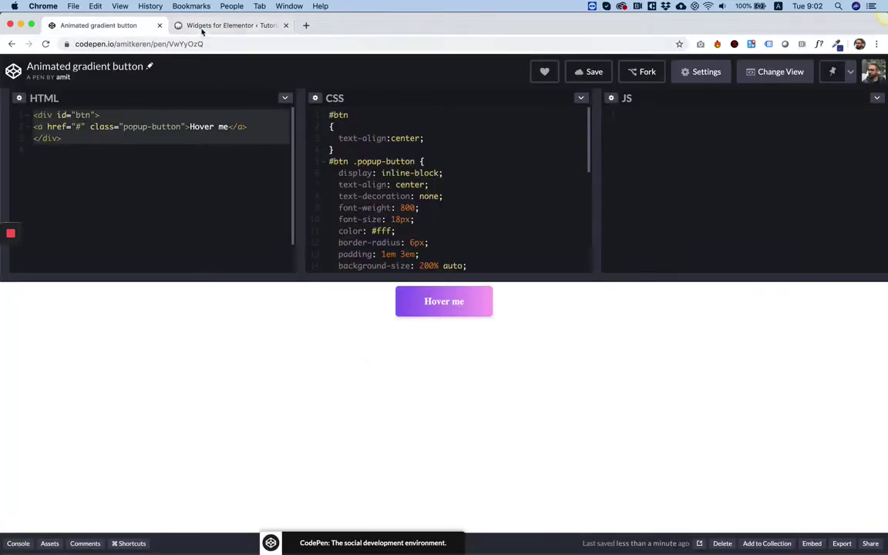
{"action": "left_click", "coordinate": [201, 26]}
{"action": "left_click", "coordinate": [240, 334]}
{"action": "key", "text": "ctrl+a"}
{"action": "key", "text": "ctrl+v"}
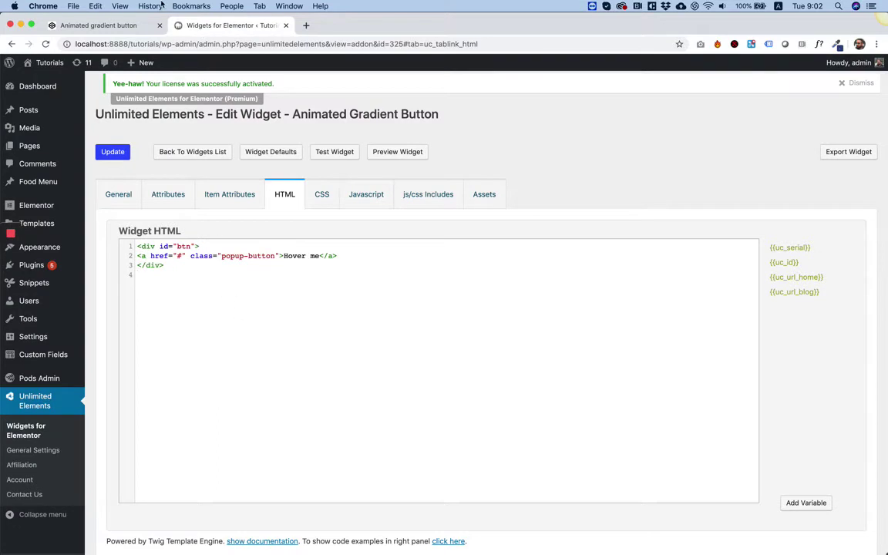
Step: Copy all of the CodePen pen's CSS into the widget's empty CSS code and update the widget
{"action": "left_click", "coordinate": [321, 194]}
{"action": "left_click", "coordinate": [150, 26]}
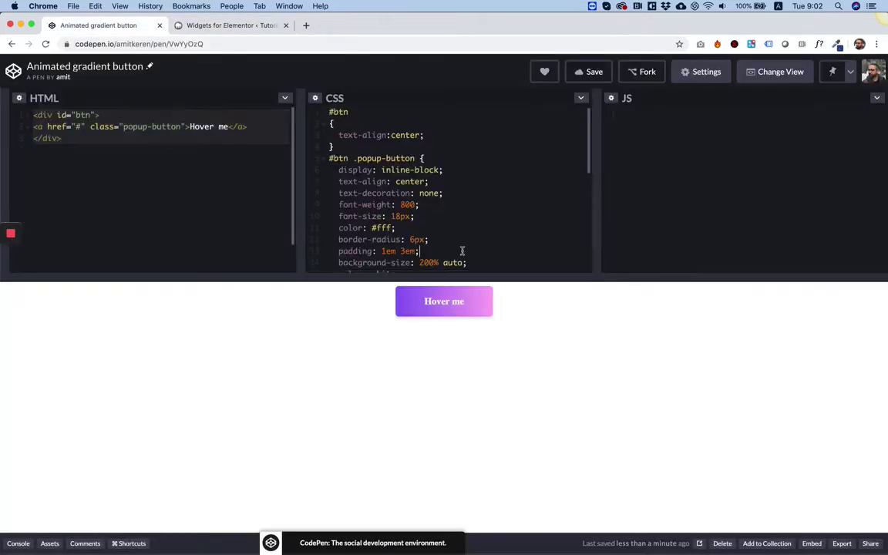
{"action": "left_click", "coordinate": [228, 25]}
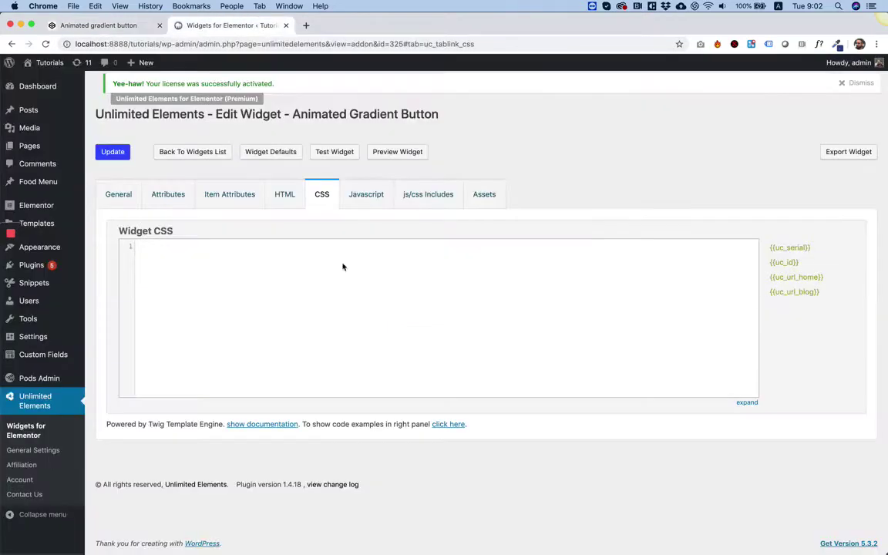
{"action": "key", "text": "super+v"}
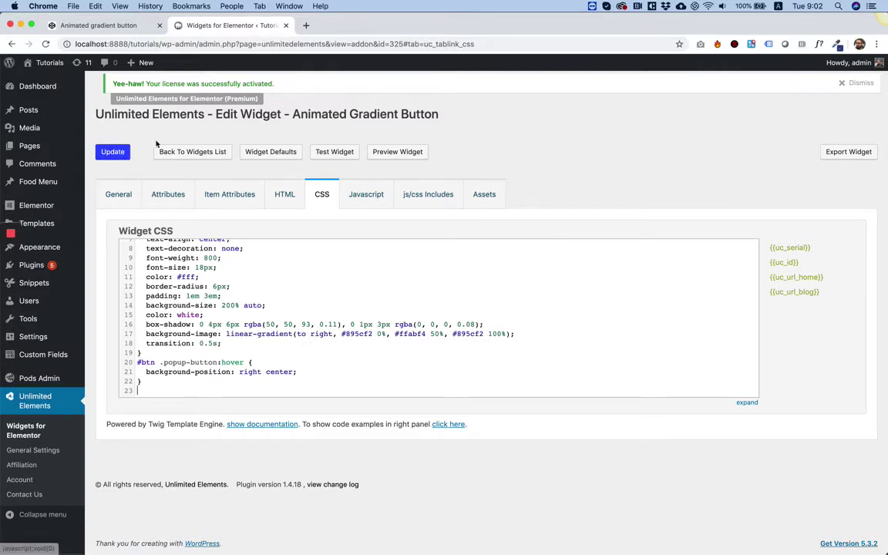
{"action": "left_click", "coordinate": [112, 153]}
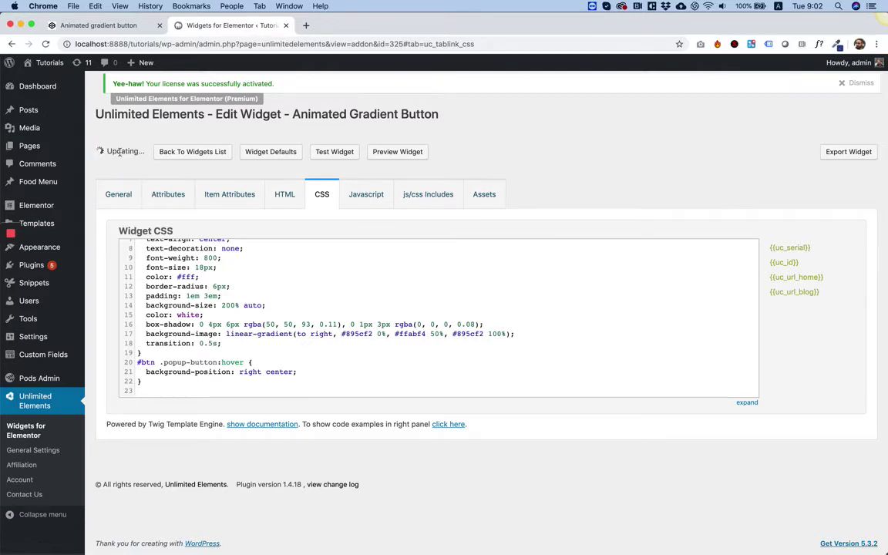
Step: Open the WordPress pages list in a separate browser tab and create a new page for editing with Elementor
{"action": "right_click", "coordinate": [44, 146]}
{"action": "left_click", "coordinate": [75, 150]}
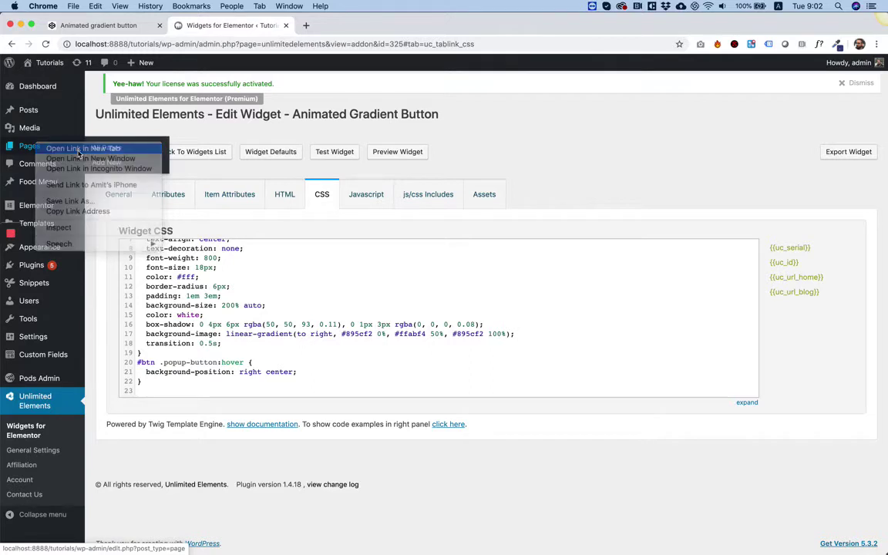
{"action": "left_click", "coordinate": [334, 25]}
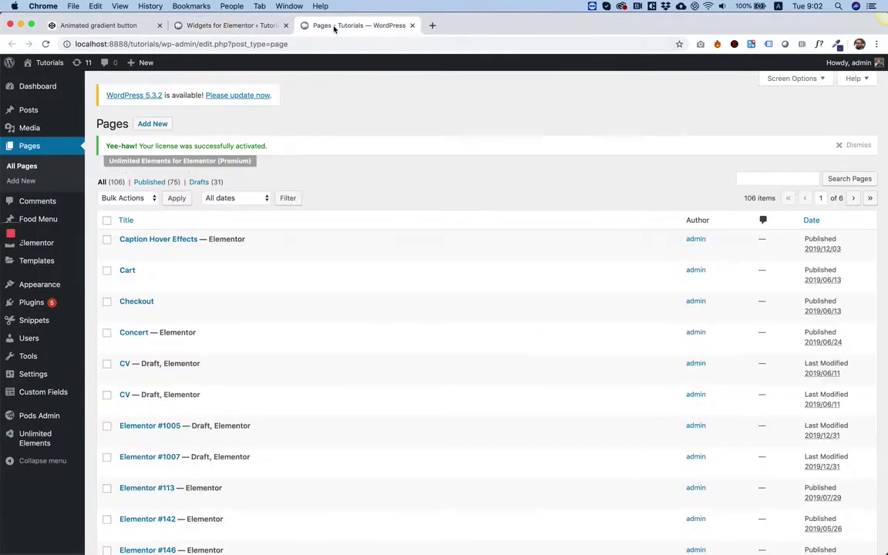
{"action": "left_click", "coordinate": [153, 125]}
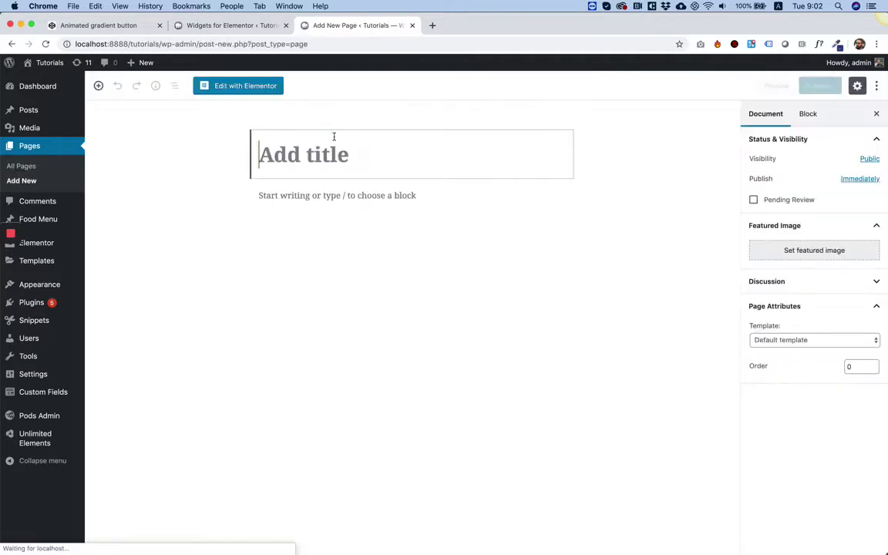
{"action": "left_click", "coordinate": [247, 87]}
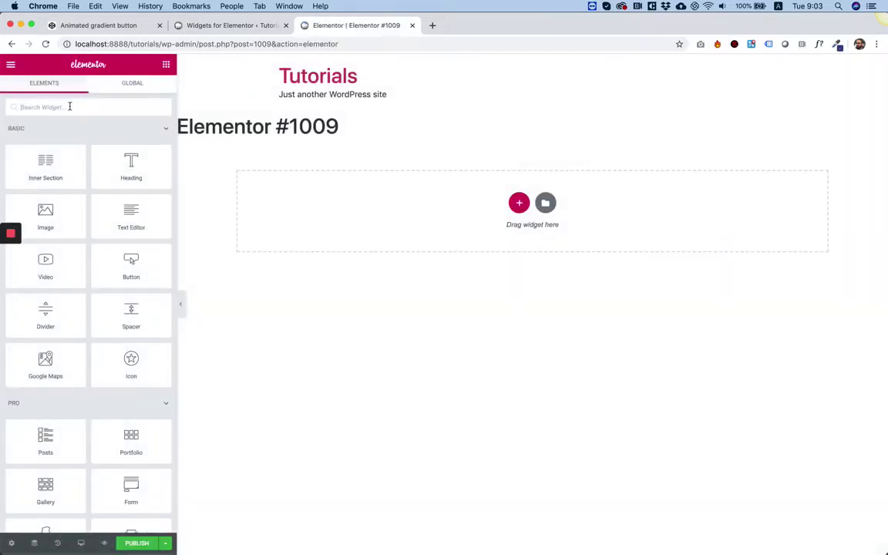
Step: Search the Elementor widgets for "gradi" and place the Animated Gradient Button widget in the page's empty section
{"action": "left_click", "coordinate": [67, 107]}
{"action": "type", "text": "gradi"}
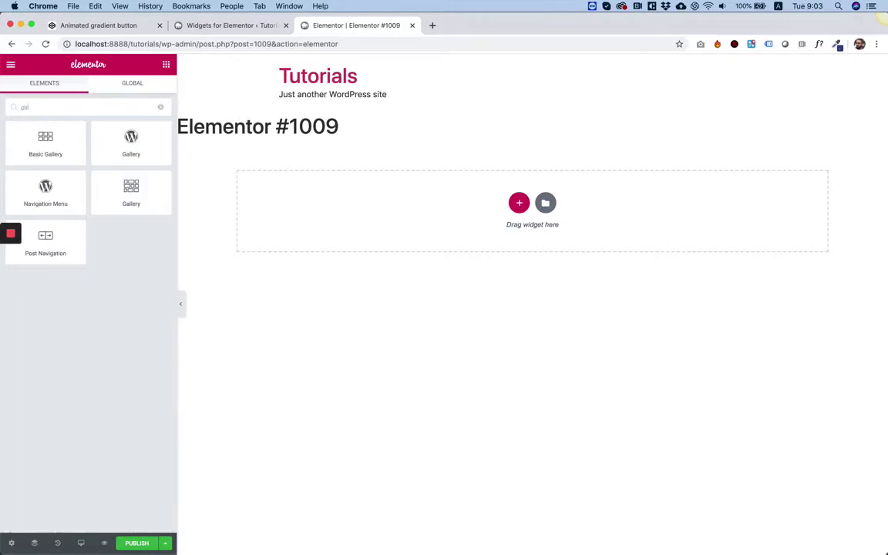
{"action": "left_click_drag", "start_coordinate": [70, 123], "coordinate": [429, 194]}
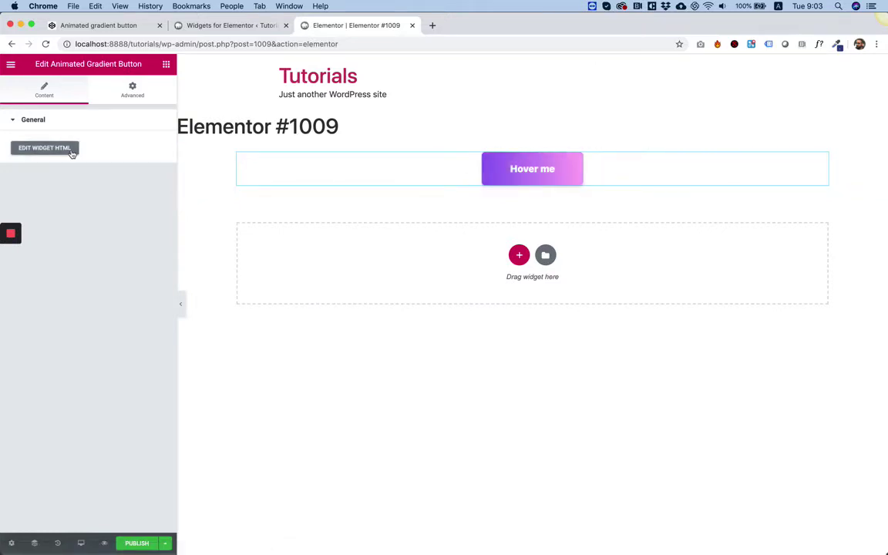
Step: Open the Animated Gradient Button's widget HTML for editing from its settings in Elementor
{"action": "left_click", "coordinate": [45, 148]}
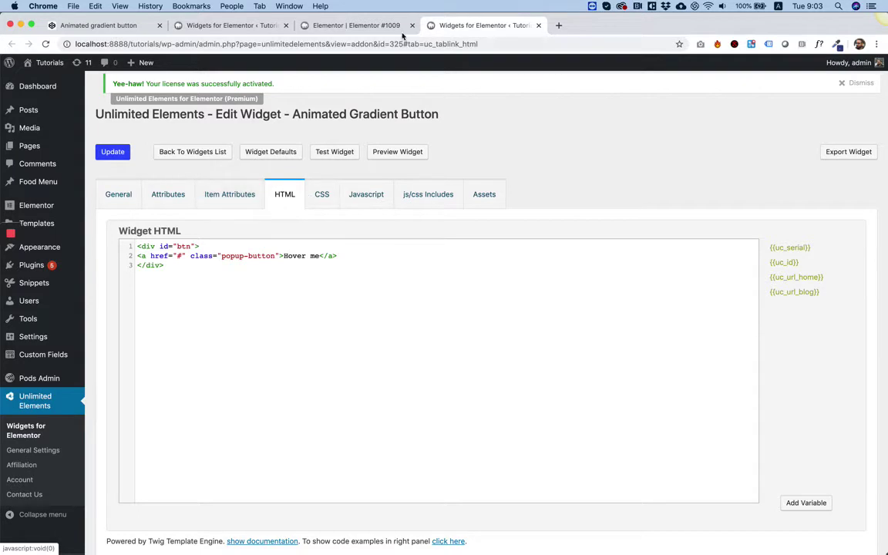
{"action": "left_click", "coordinate": [351, 25]}
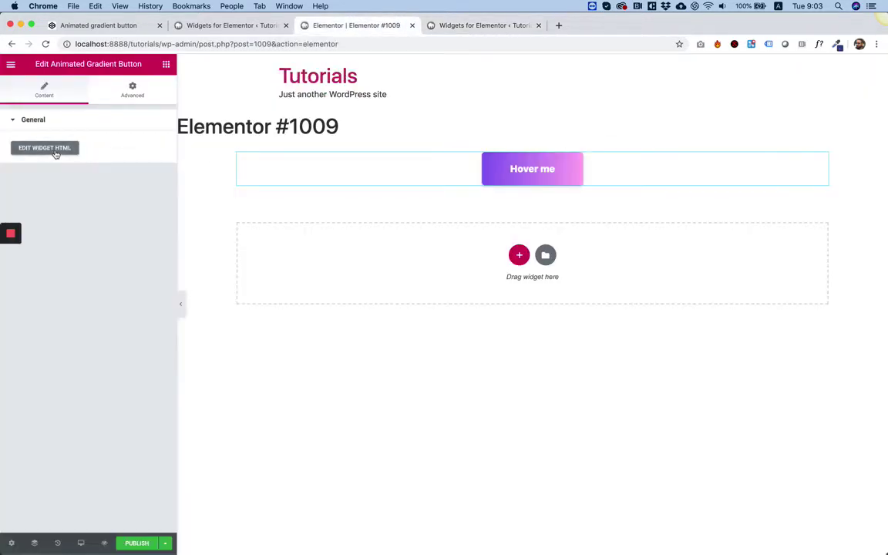
{"action": "left_click", "coordinate": [482, 26]}
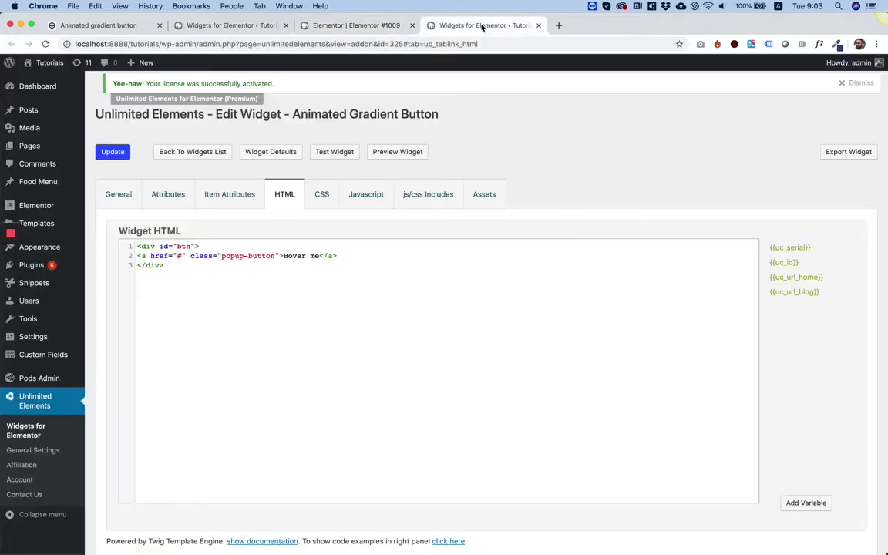
Step: Add a Text Field attribute to the widget titled "Button Text", named button_text, with the default value "Button"
{"action": "left_click", "coordinate": [174, 202]}
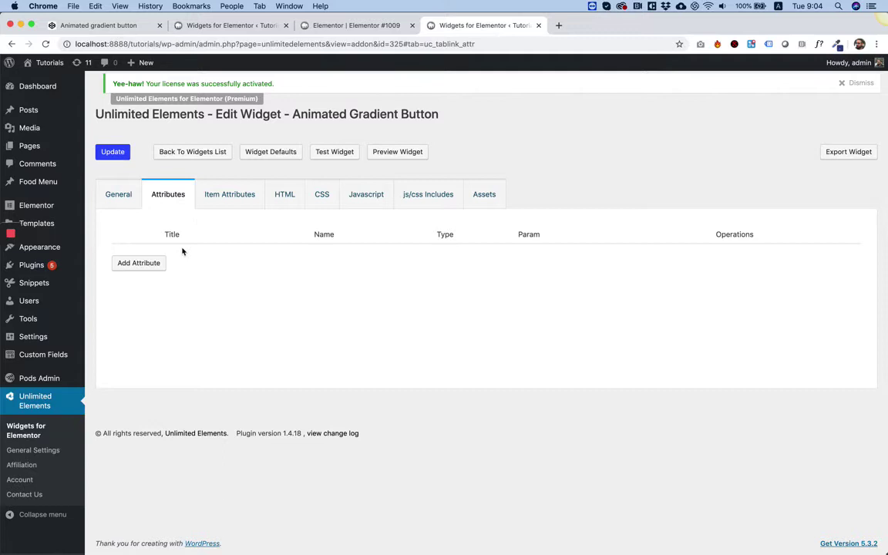
{"action": "left_click", "coordinate": [152, 263]}
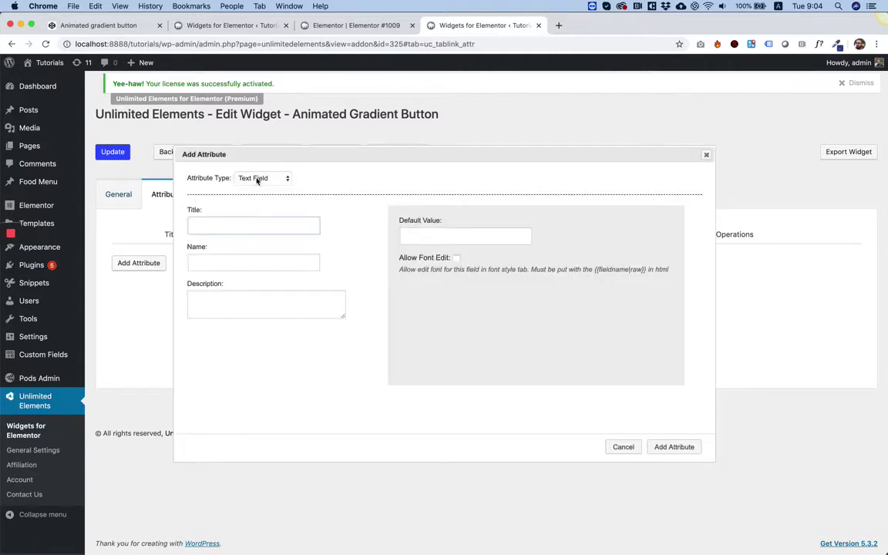
{"action": "type", "text": "Bu"}
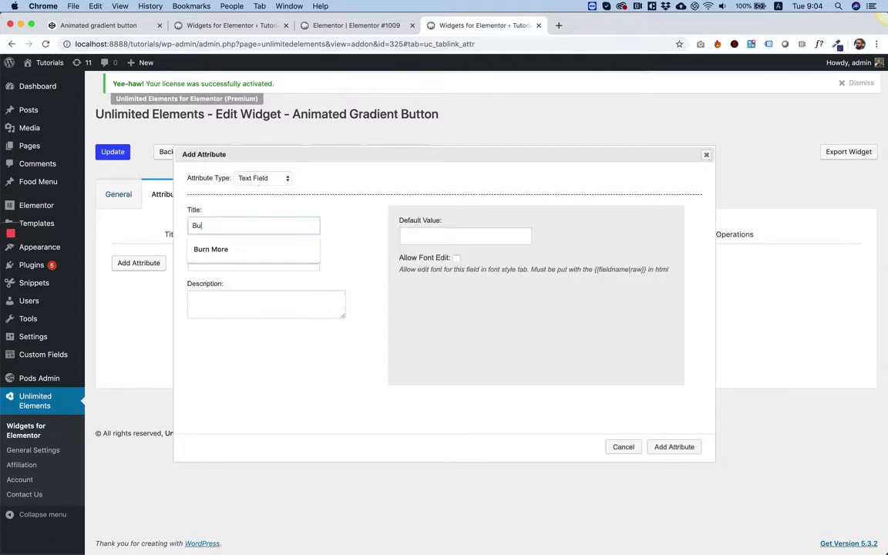
{"action": "type", "text": "tton Tex"}
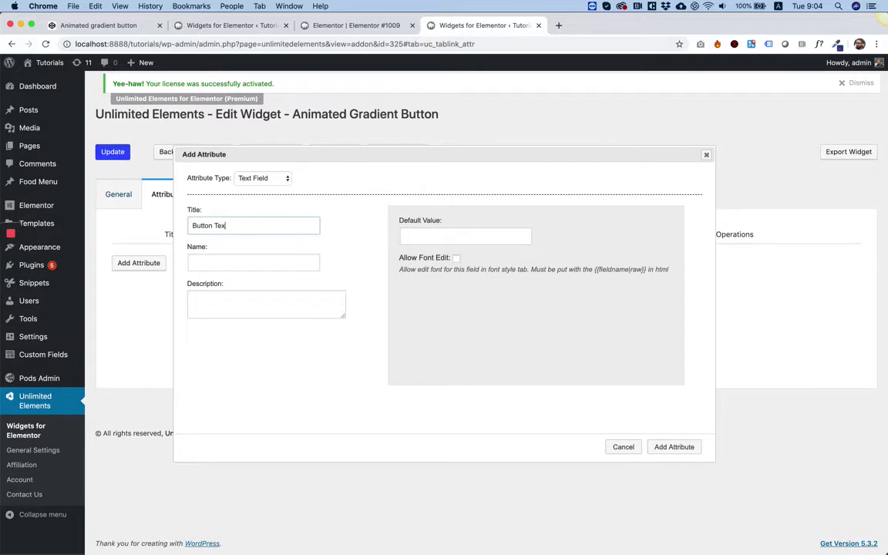
{"action": "type", "text": "t"}
{"action": "key", "text": "Tab"}
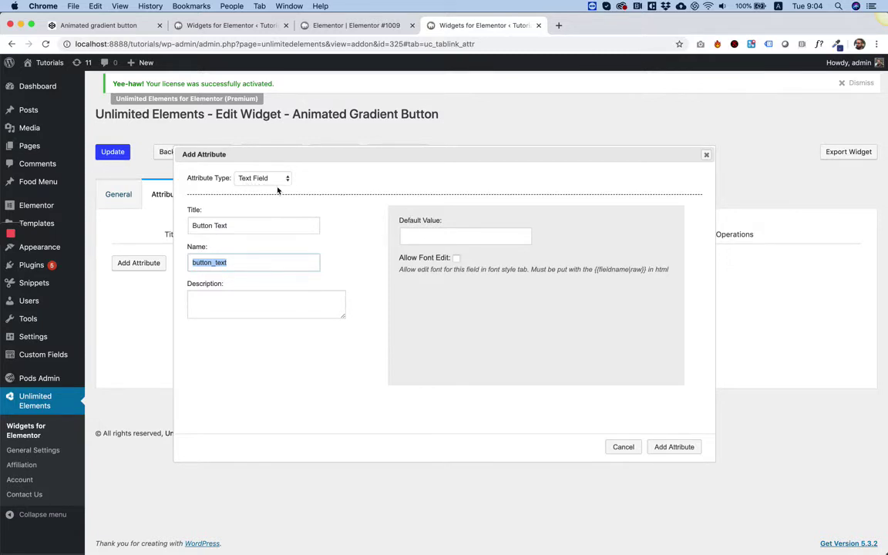
{"action": "left_click", "coordinate": [445, 241]}
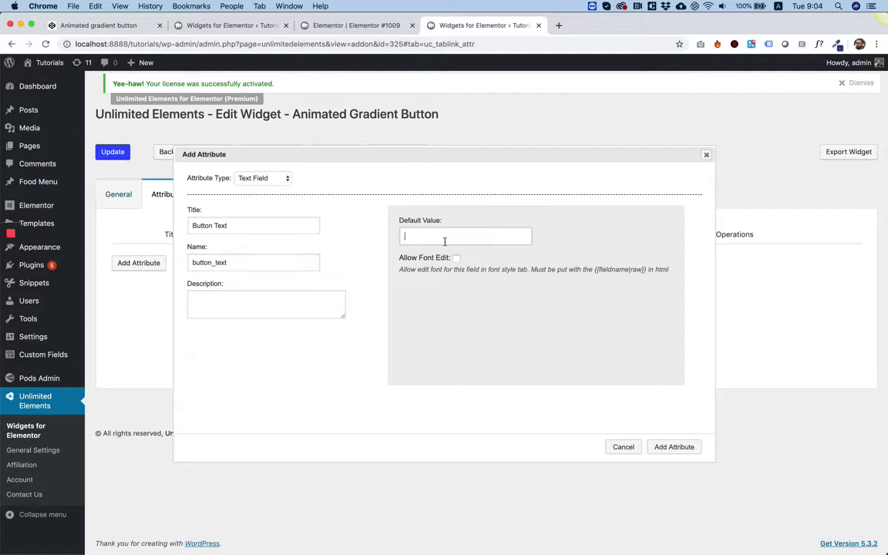
{"action": "type", "text": "Button"}
{"action": "left_click", "coordinate": [672, 446]}
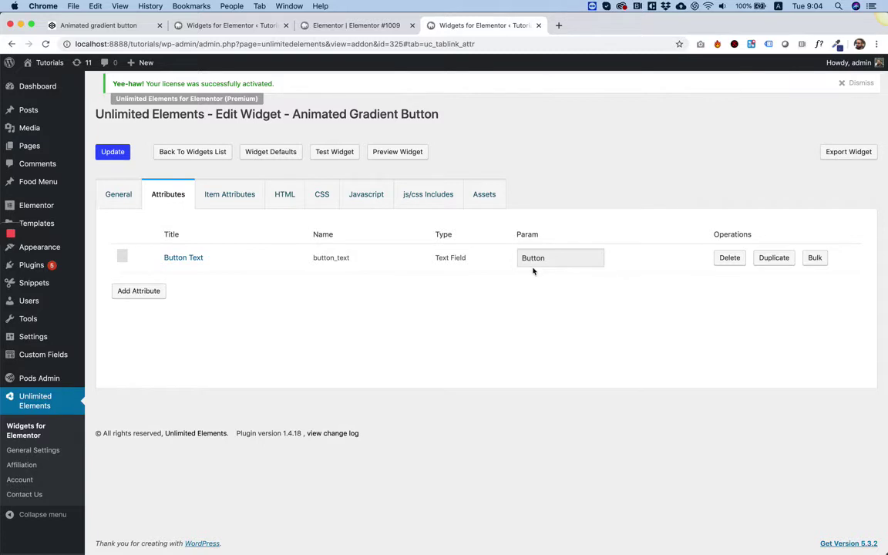
Step: Replace the "Hover me" link text in the widget HTML with the {{button_text|raw}} variable and update the widget
{"action": "left_click", "coordinate": [286, 202]}
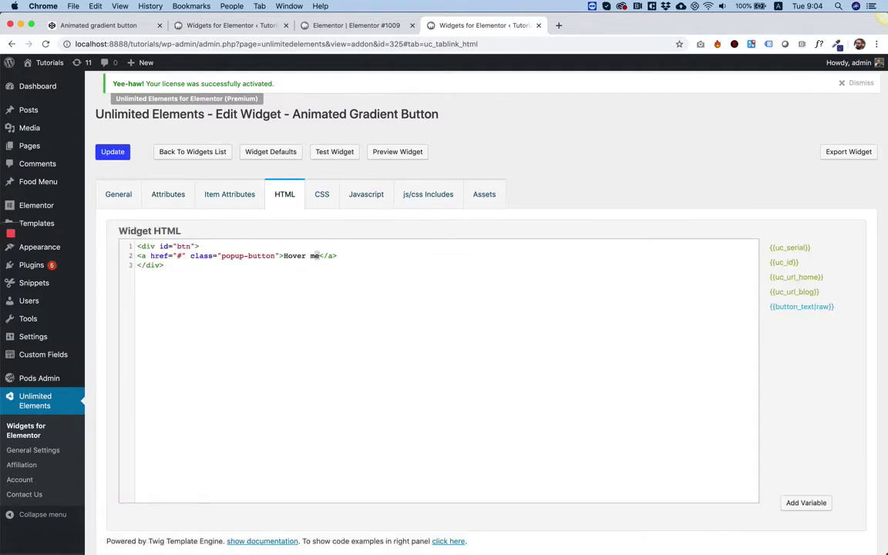
{"action": "left_click_drag", "start_coordinate": [309, 256], "coordinate": [293, 256]}
{"action": "left_click", "coordinate": [799, 309]}
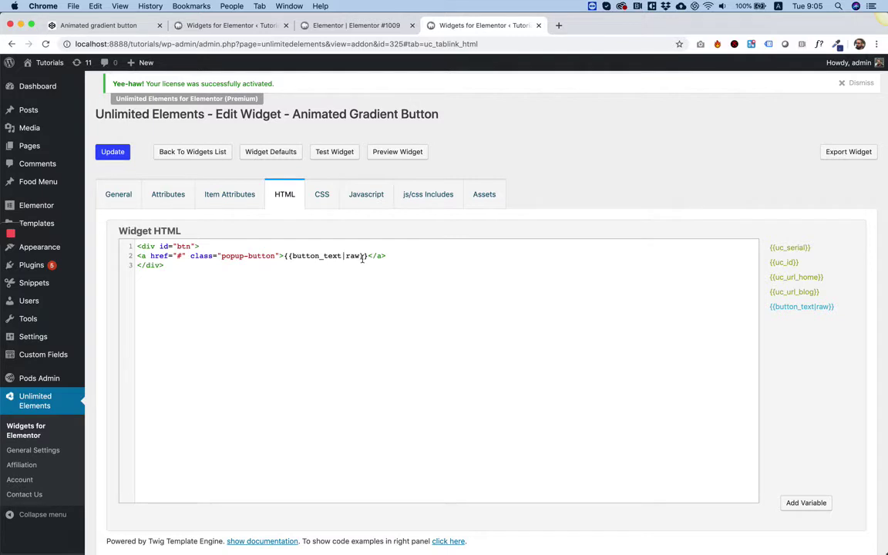
{"action": "left_click", "coordinate": [108, 153]}
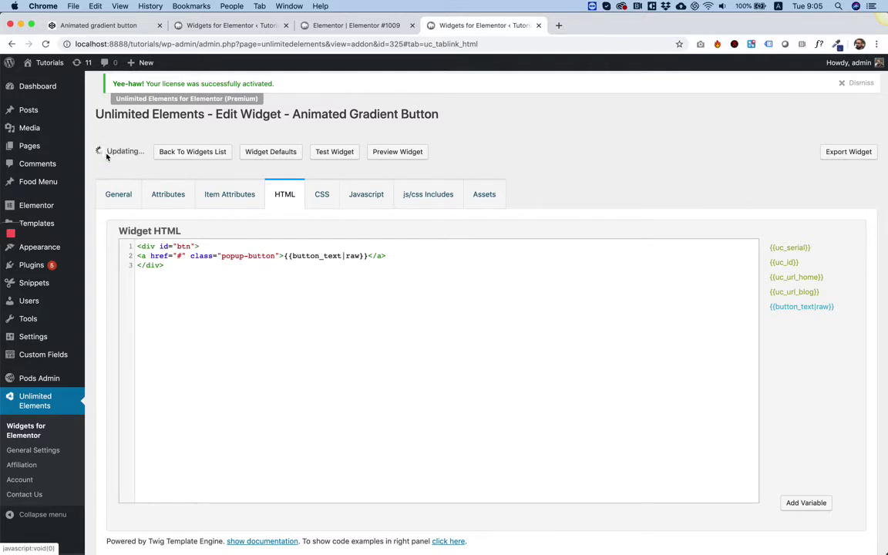
Step: Save the page in the Elementor tab and reload the editor to load the updated widget
{"action": "left_click", "coordinate": [370, 26]}
{"action": "left_click", "coordinate": [125, 543]}
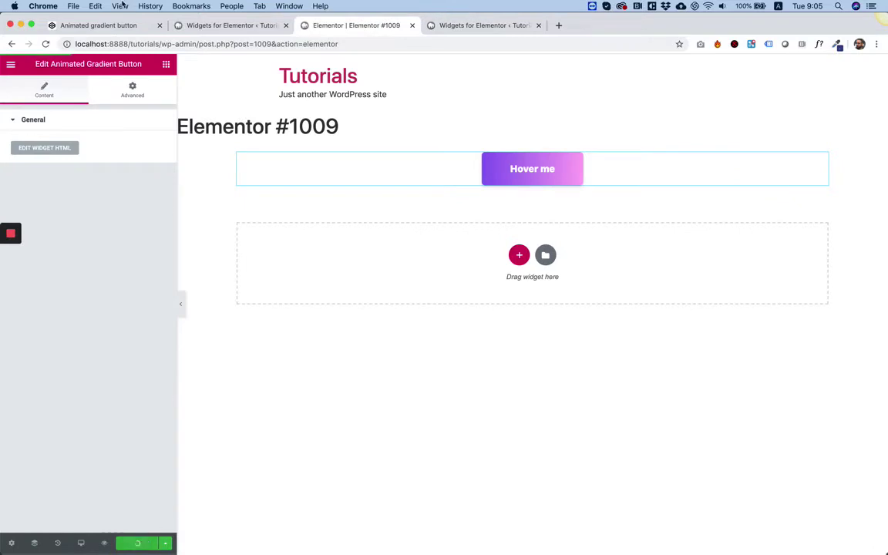
{"action": "left_click", "coordinate": [47, 44]}
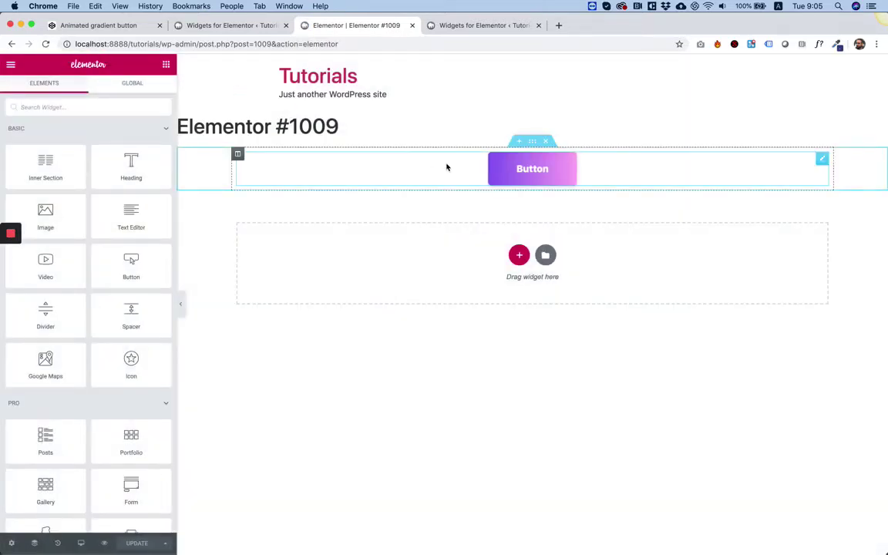
Step: Set the Animated Gradient Button's Button Text to "Hover Me" and update the page
{"action": "left_click", "coordinate": [446, 167]}
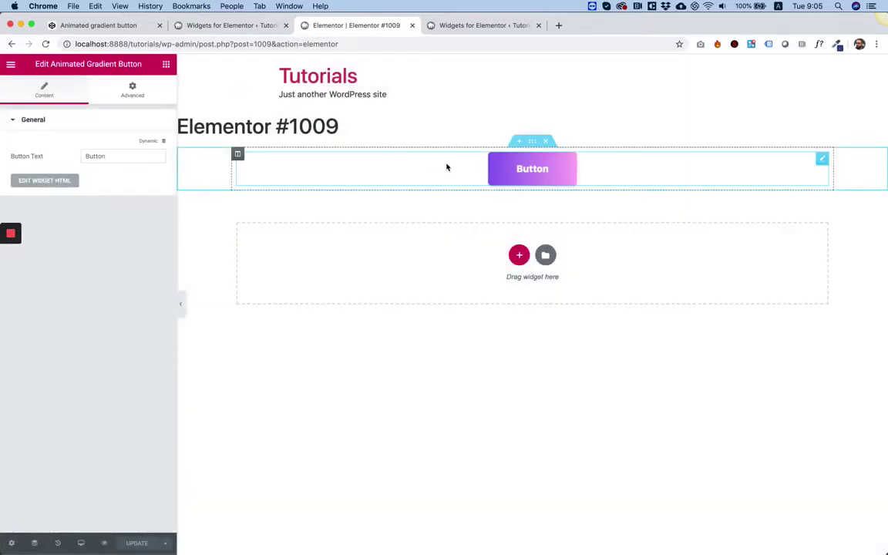
{"action": "left_click", "coordinate": [112, 157]}
{"action": "double_click", "coordinate": [113, 156]}
{"action": "type", "text": "Hover Me"}
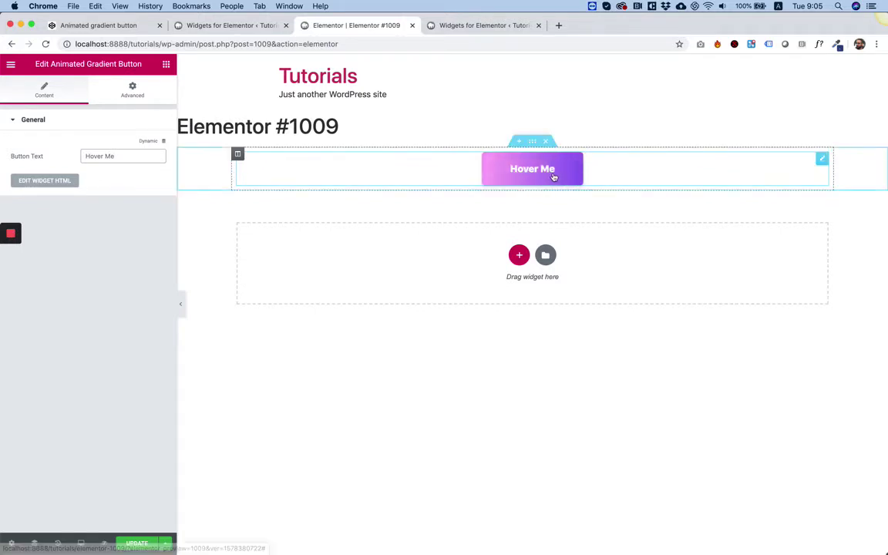
{"action": "left_click", "coordinate": [134, 544]}
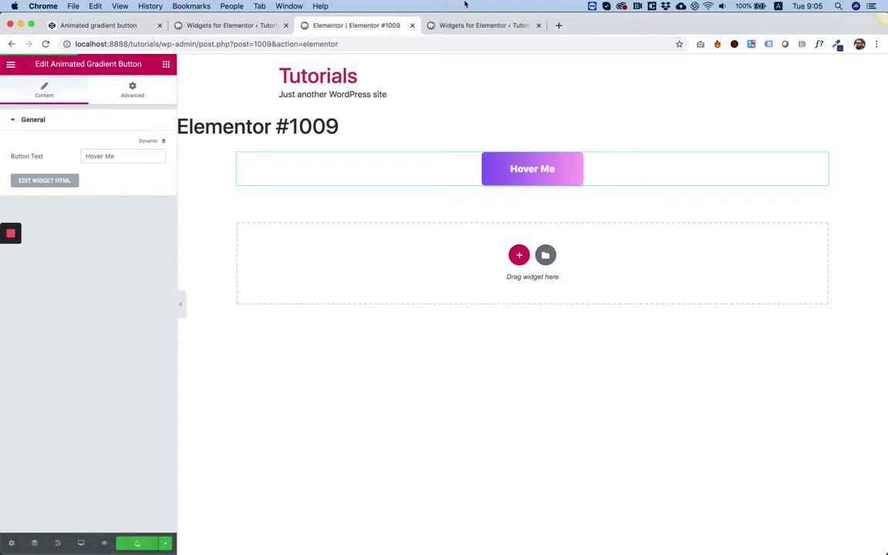
Step: Enable Allow Font Edit for the Button Text attribute in the widget editor, updating both the attribute and the widget
{"action": "left_click", "coordinate": [467, 26]}
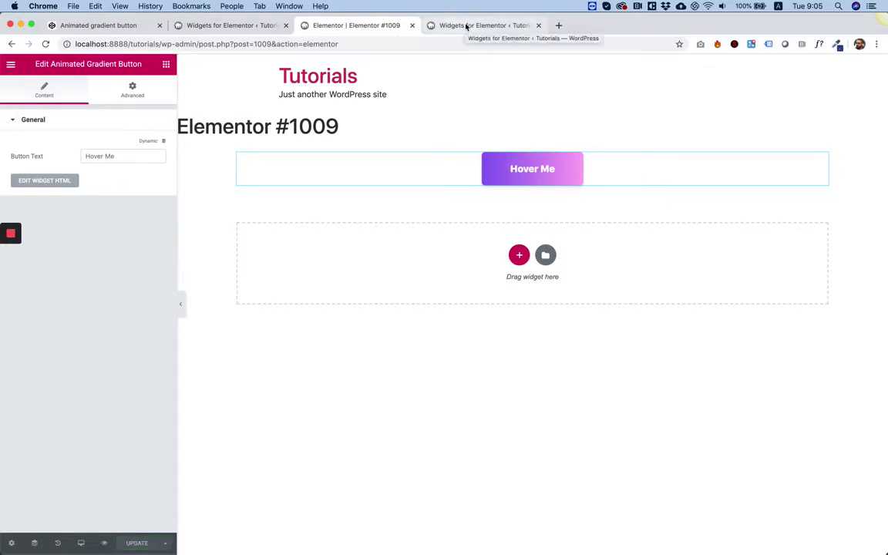
{"action": "left_click", "coordinate": [163, 202]}
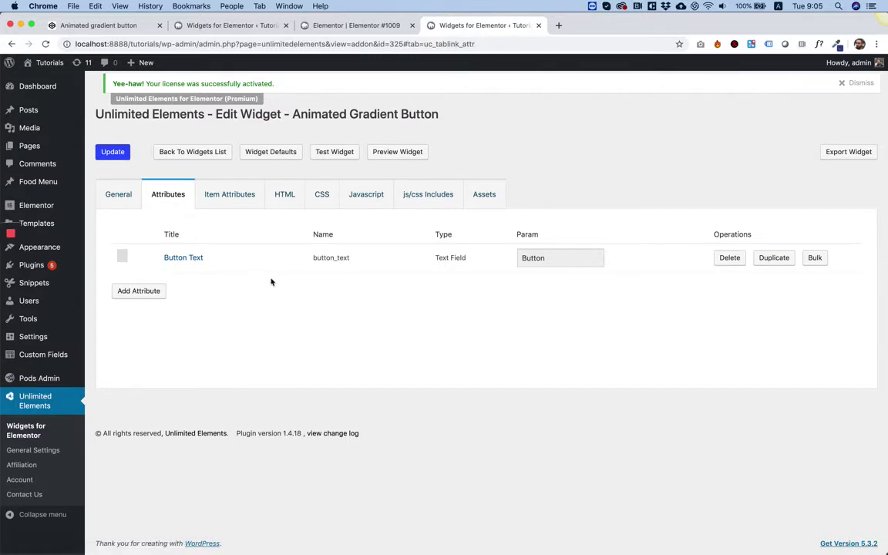
{"action": "left_click", "coordinate": [187, 260]}
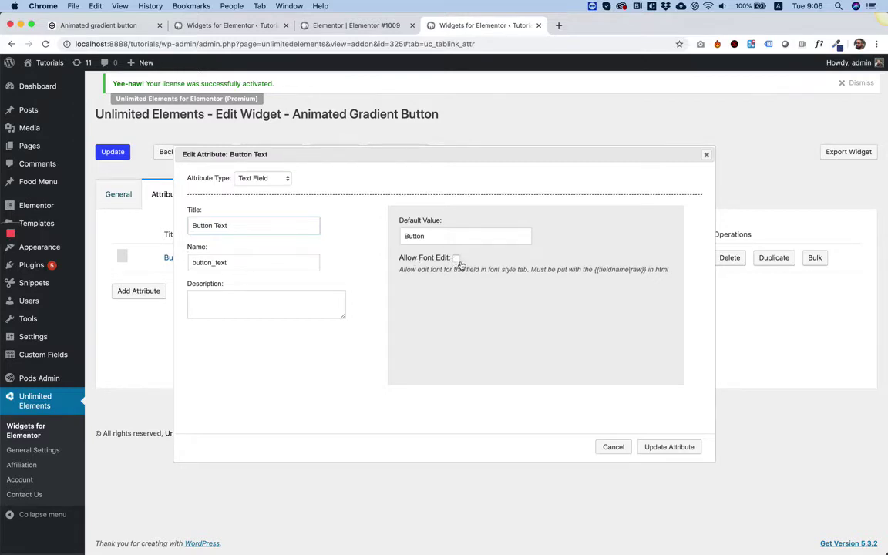
{"action": "left_click", "coordinate": [383, 27]}
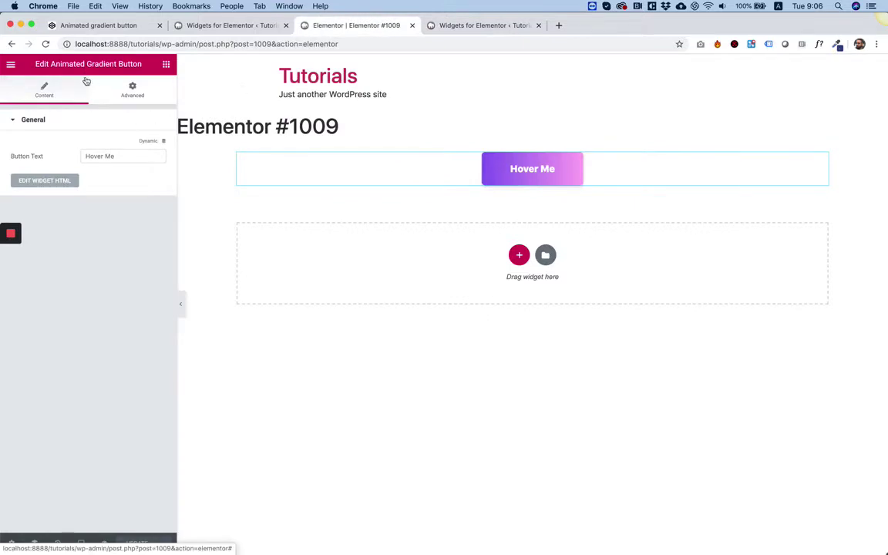
{"action": "left_click", "coordinate": [231, 27]}
{"action": "left_click", "coordinate": [447, 26]}
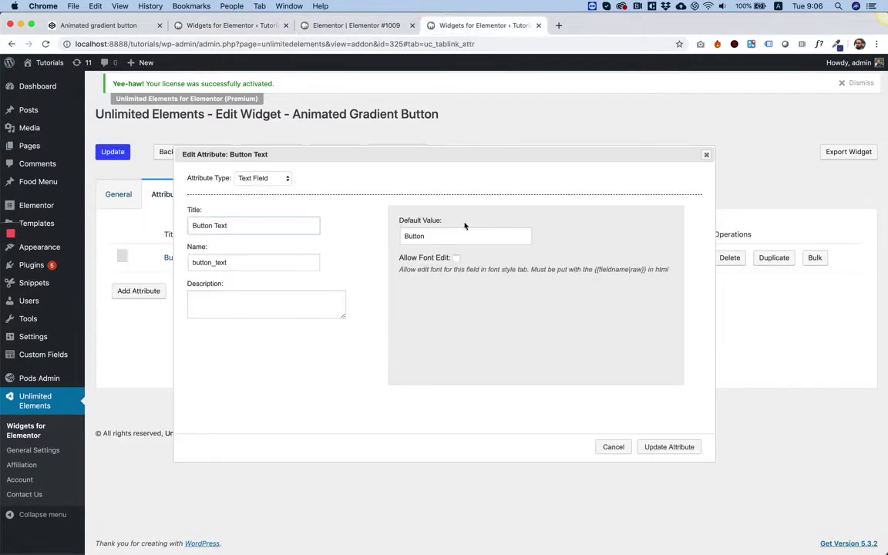
{"action": "left_click", "coordinate": [679, 448]}
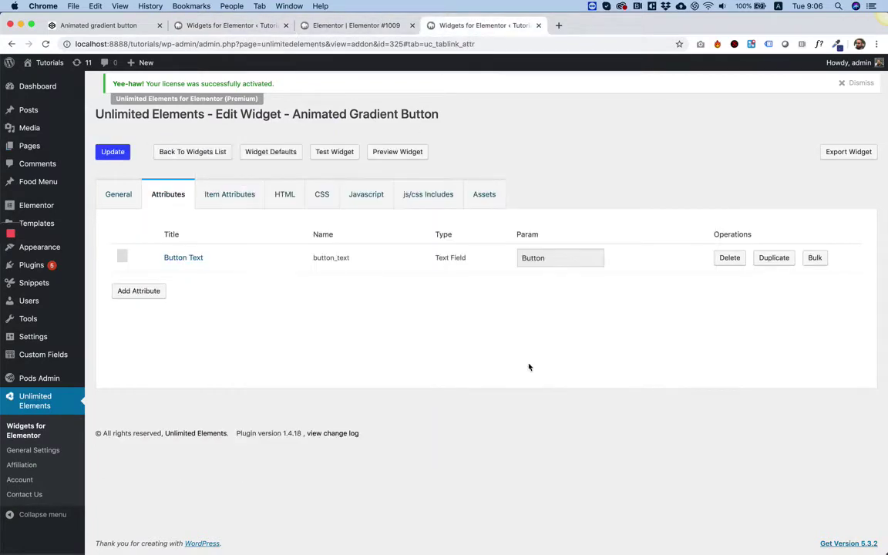
{"action": "left_click", "coordinate": [108, 151]}
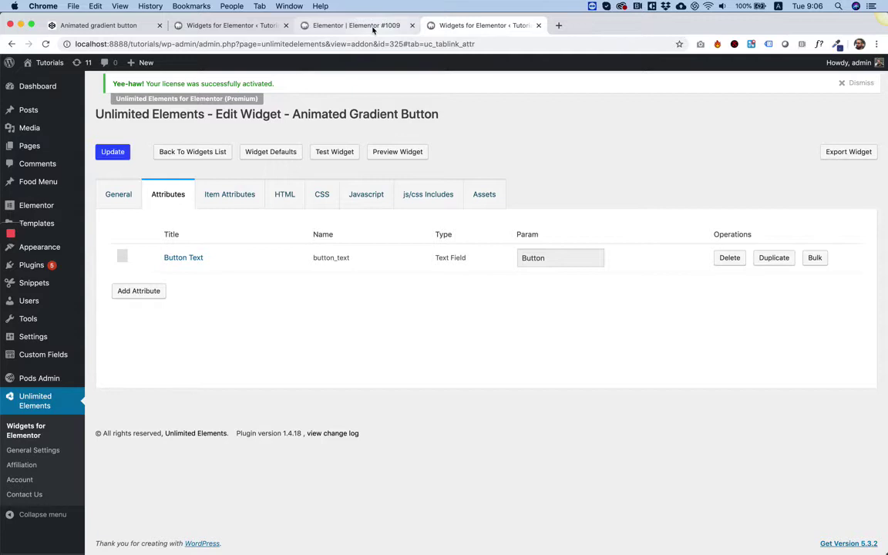
Step: Reload the Elementor page and enable the Button Text Styles of the Animated Gradient Button
{"action": "left_click", "coordinate": [338, 27]}
{"action": "left_click", "coordinate": [44, 44]}
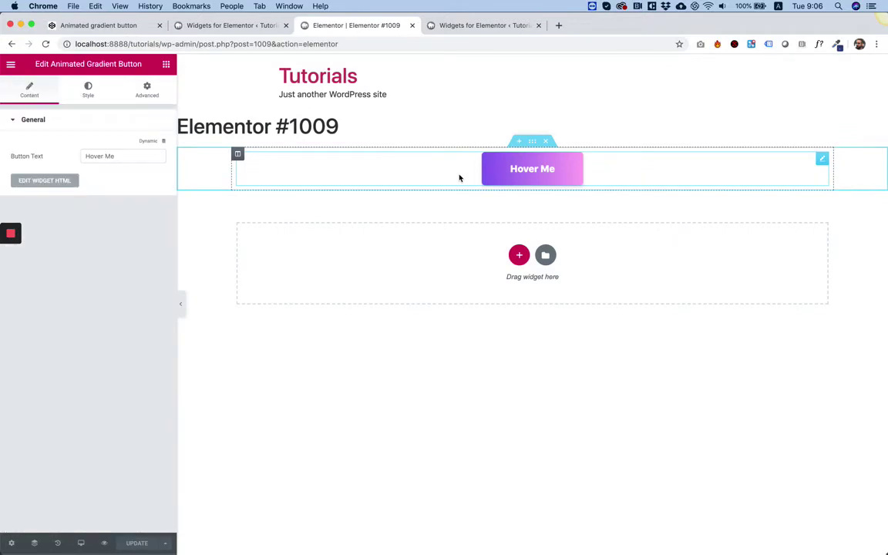
{"action": "left_click", "coordinate": [88, 91]}
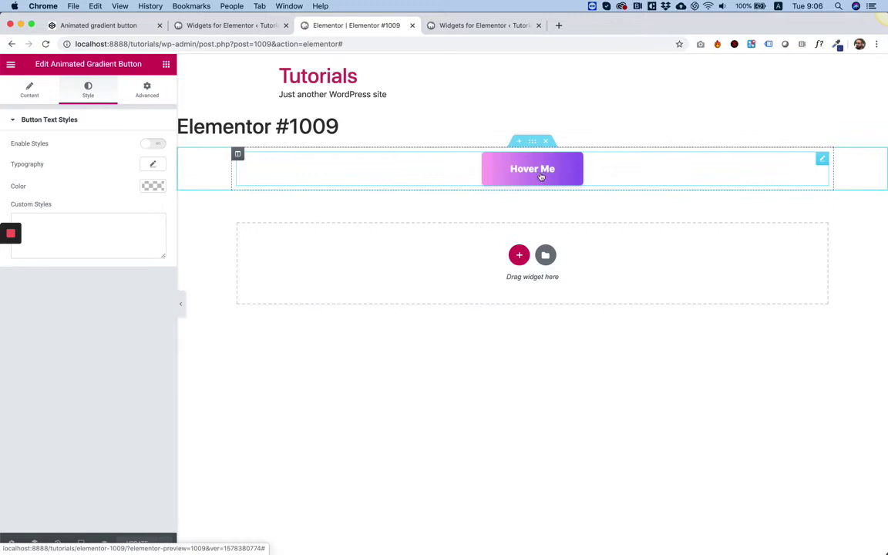
{"action": "left_click", "coordinate": [149, 143]}
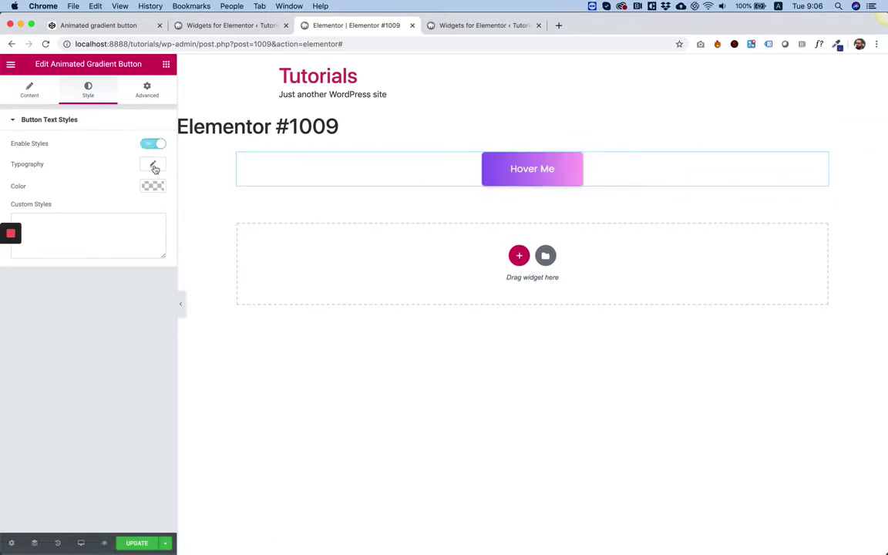
Step: Set the button text's typography family to Pacifico and update the page
{"action": "left_click", "coordinate": [154, 166]}
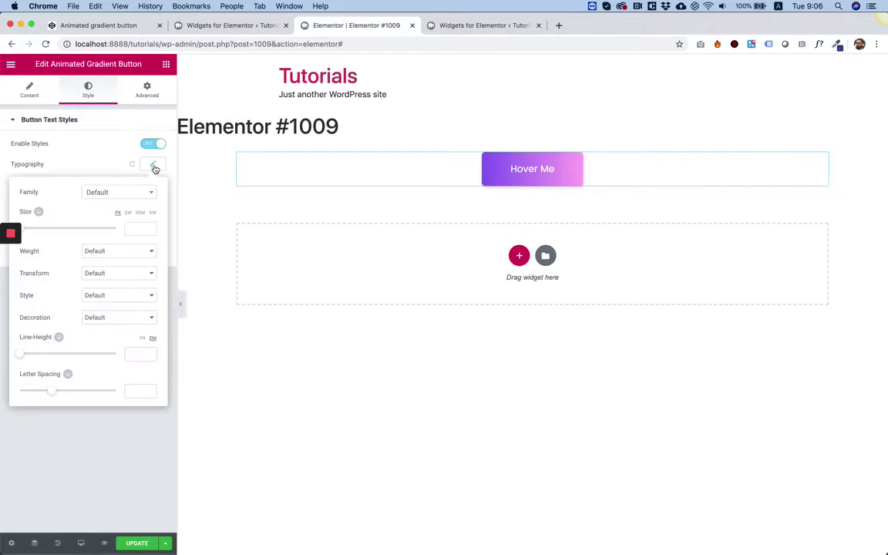
{"action": "left_click", "coordinate": [127, 192]}
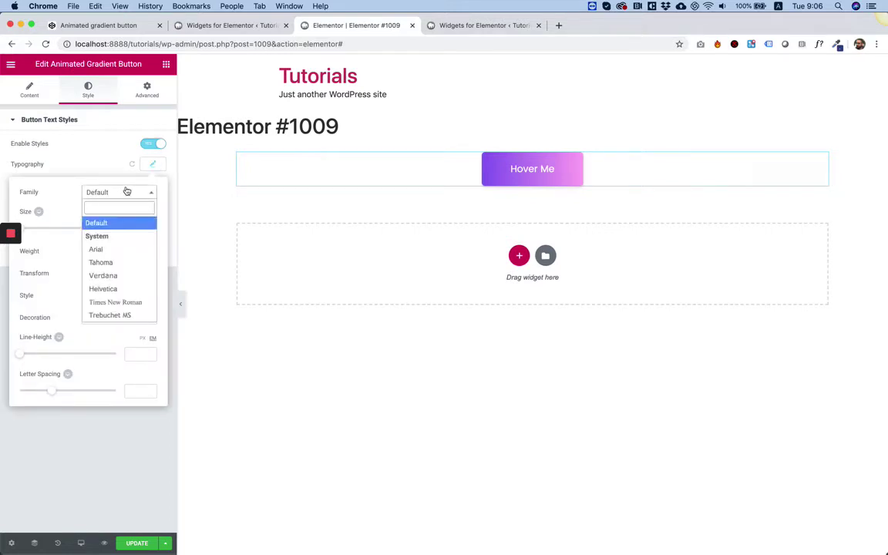
{"action": "type", "text": "pac"}
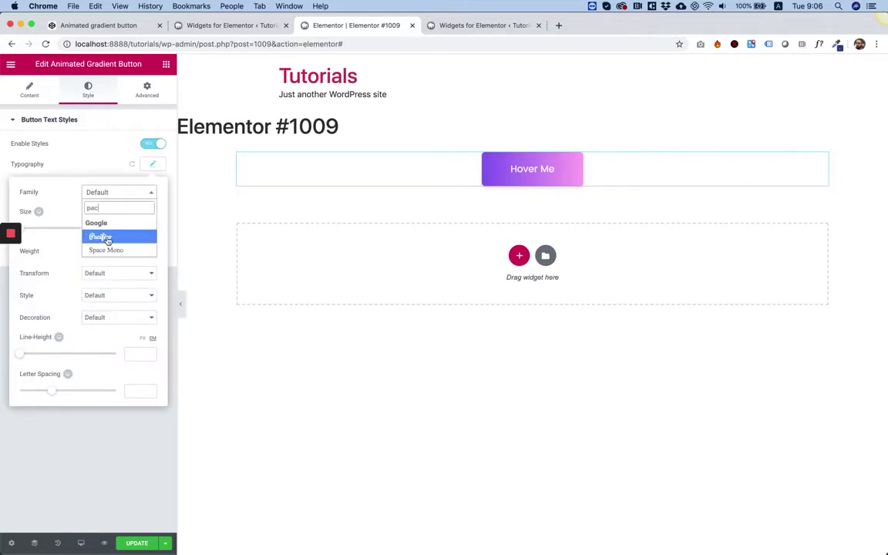
{"action": "left_click", "coordinate": [107, 238]}
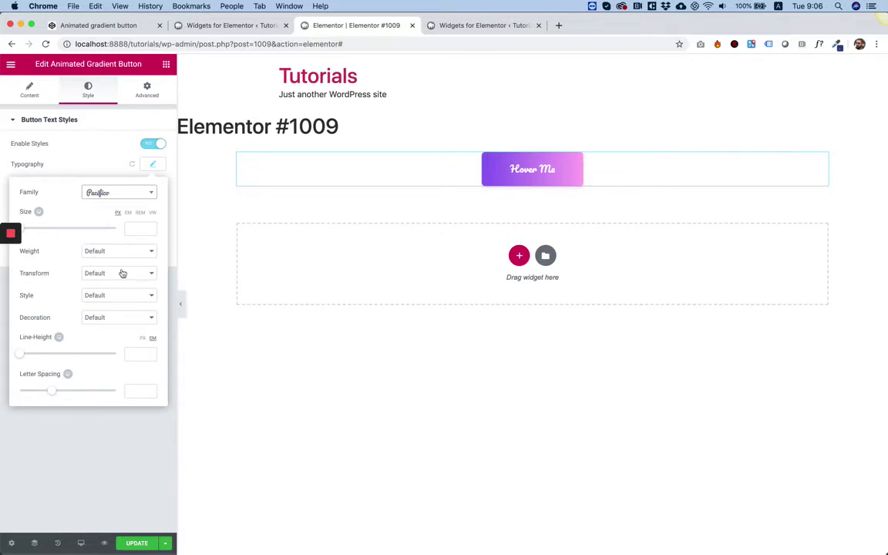
{"action": "left_click", "coordinate": [101, 431]}
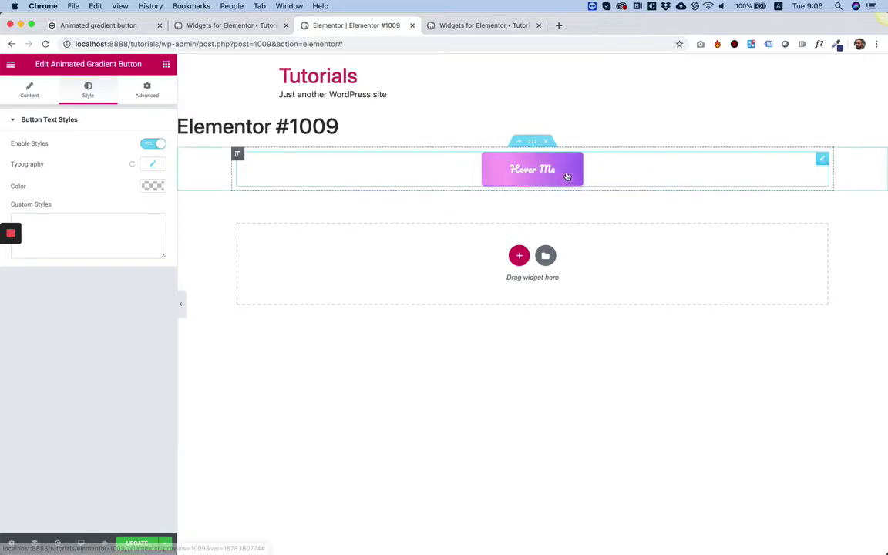
{"action": "left_click", "coordinate": [138, 543]}
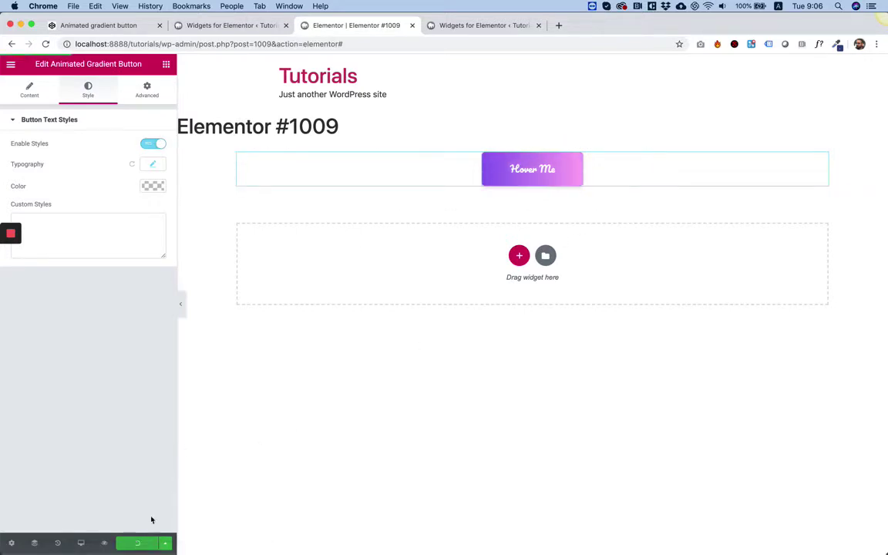
Step: Start a new attribute in the widget editor with the attribute type Link
{"action": "left_click", "coordinate": [229, 26]}
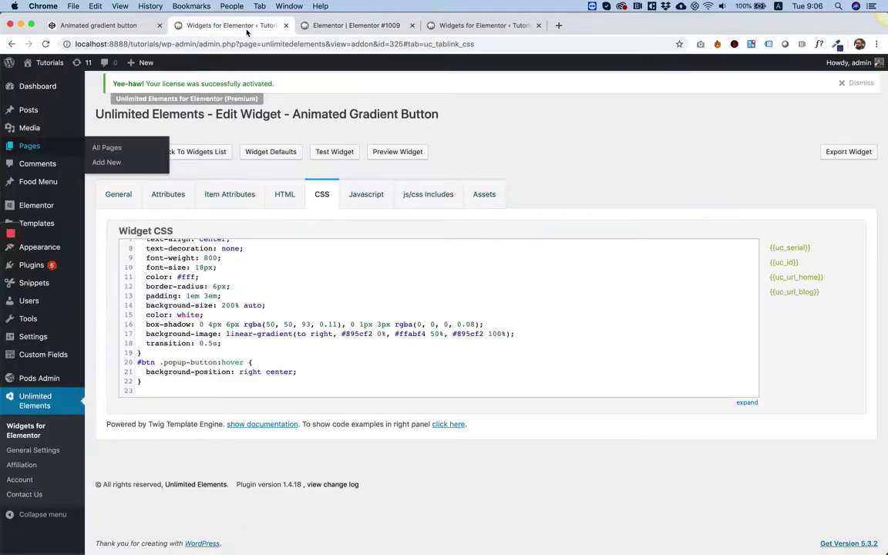
{"action": "left_click", "coordinate": [452, 25]}
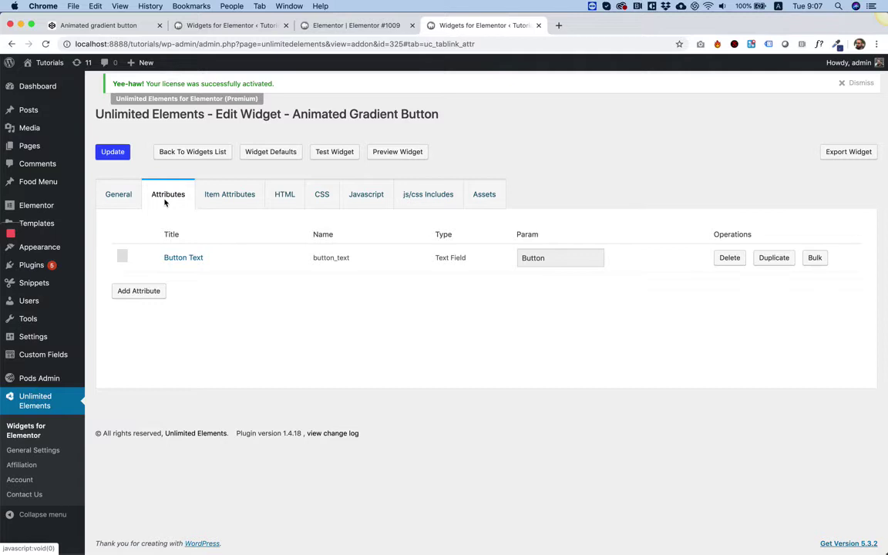
{"action": "left_click", "coordinate": [139, 292]}
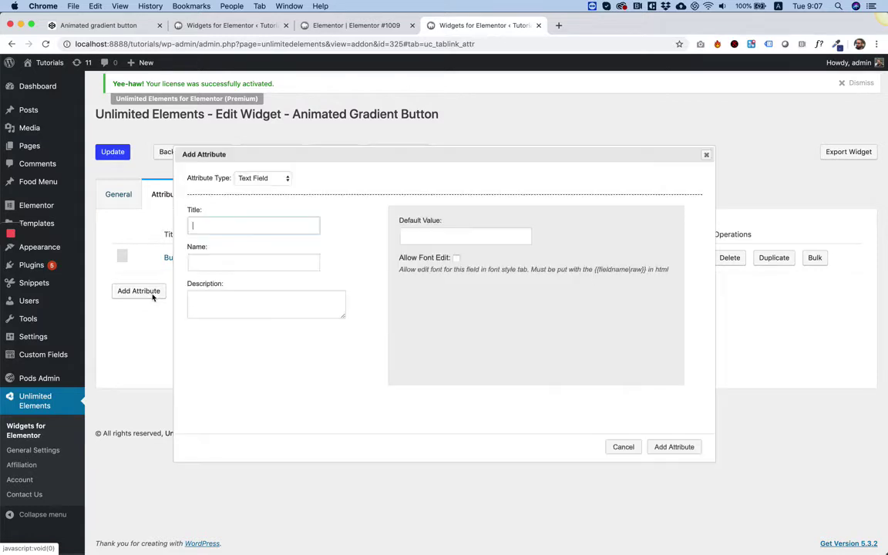
{"action": "left_click", "coordinate": [258, 180]}
{"action": "key", "text": "l"}
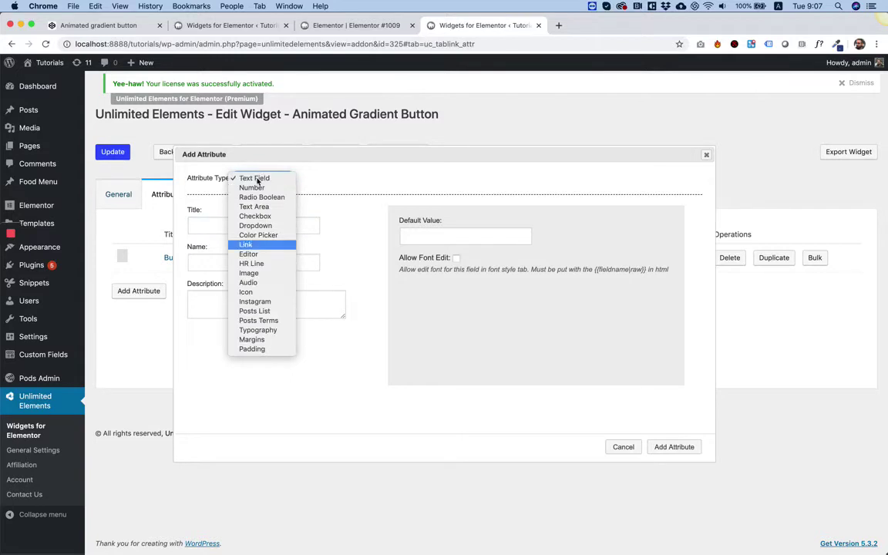
{"action": "key", "text": "Return"}
{"action": "left_click", "coordinate": [258, 181]}
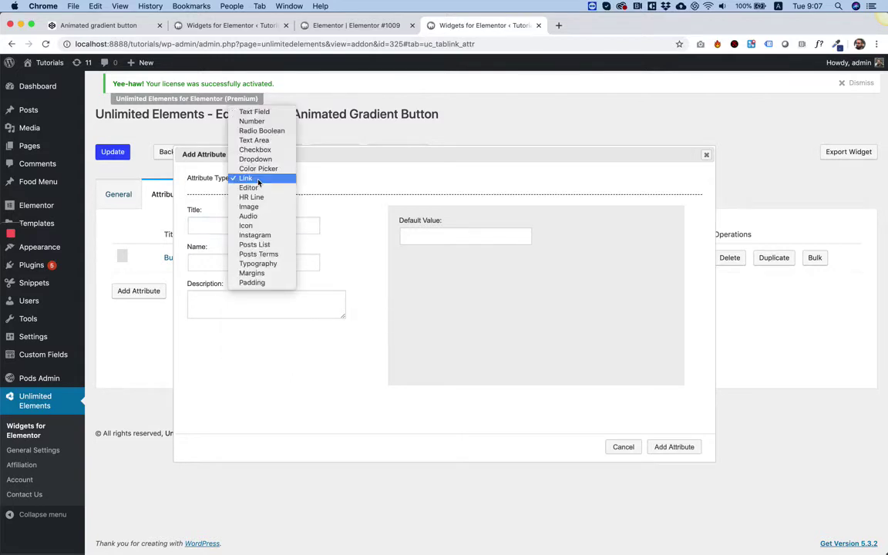
{"action": "left_click", "coordinate": [258, 179]}
Step: Title the new attribute "Link", give it the default value "#" and add it to the widget
{"action": "left_click", "coordinate": [220, 226]}
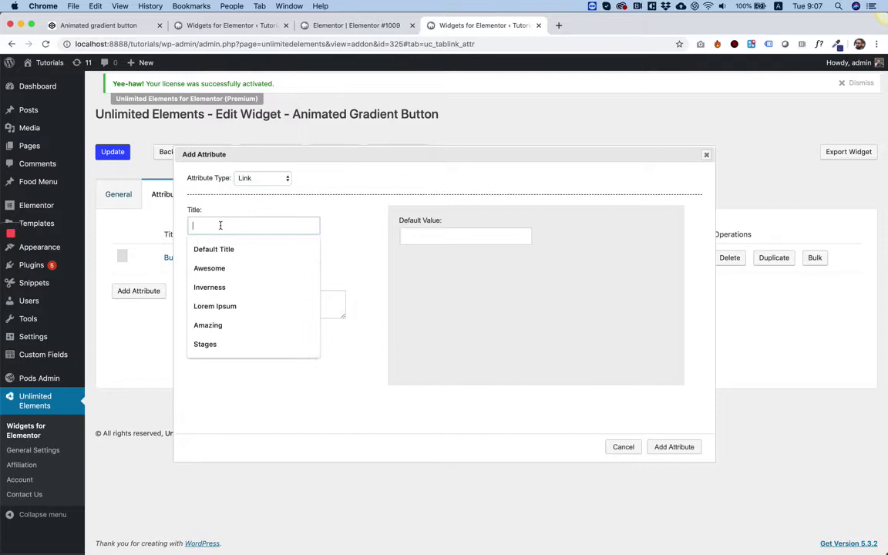
{"action": "type", "text": "Link"}
{"action": "key", "text": "Tab"}
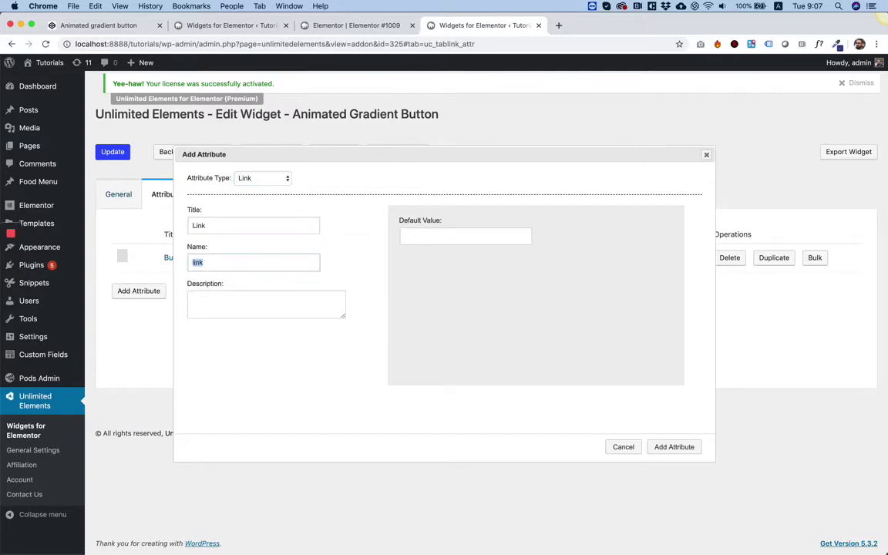
{"action": "left_click", "coordinate": [408, 242]}
{"action": "type", "text": "#"}
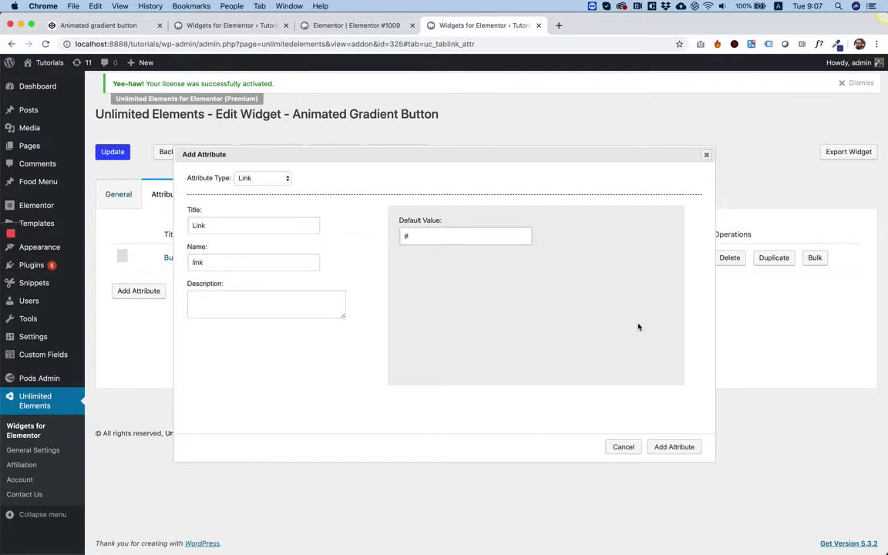
{"action": "left_click", "coordinate": [676, 447]}
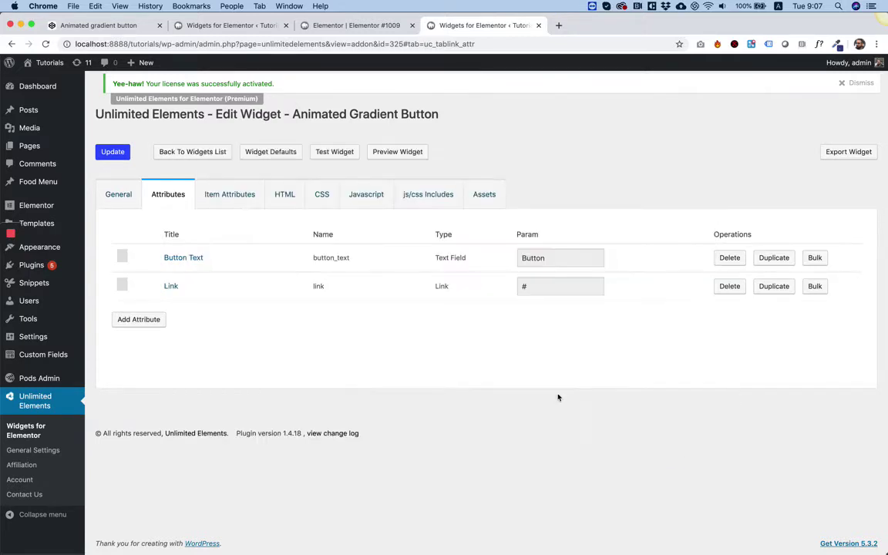
Step: Replace the "#" in the widget HTML's href with the {{link}} variable
{"action": "left_click", "coordinate": [287, 201]}
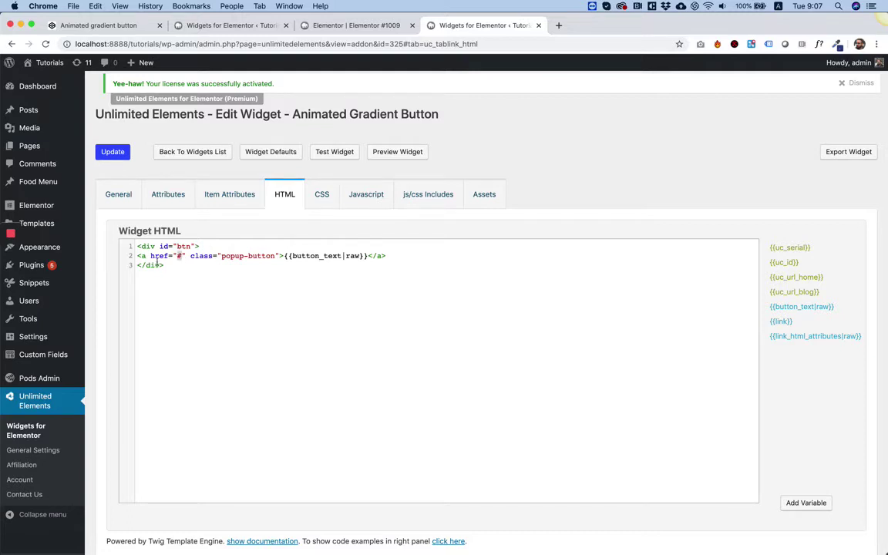
{"action": "left_click", "coordinate": [781, 321]}
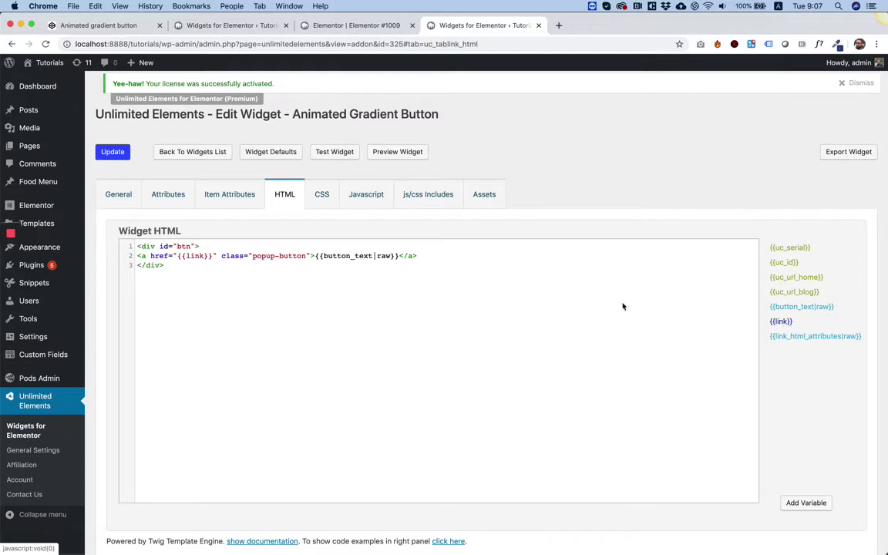
Step: Insert the {{link_html_attributes|raw}} variable after the href in the widget HTML's anchor tag and update the widget
{"action": "left_click", "coordinate": [219, 256]}
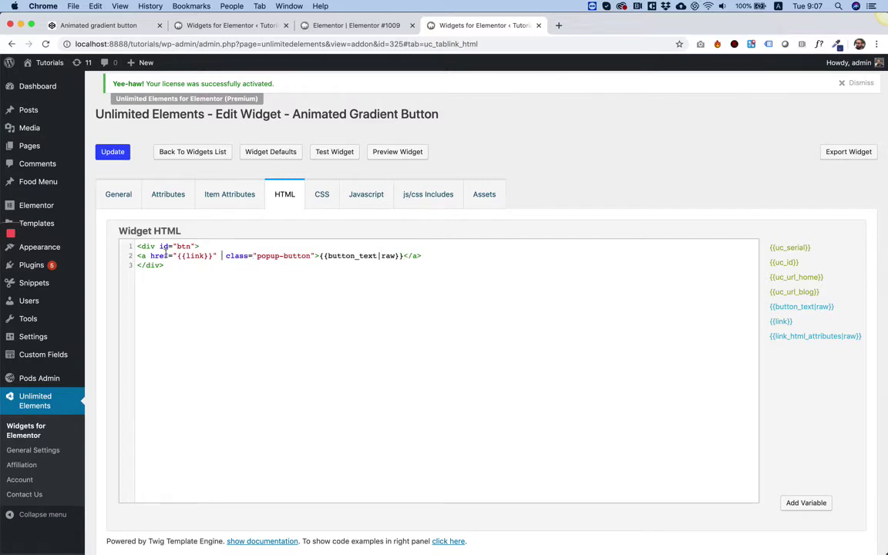
{"action": "left_click", "coordinate": [799, 338]}
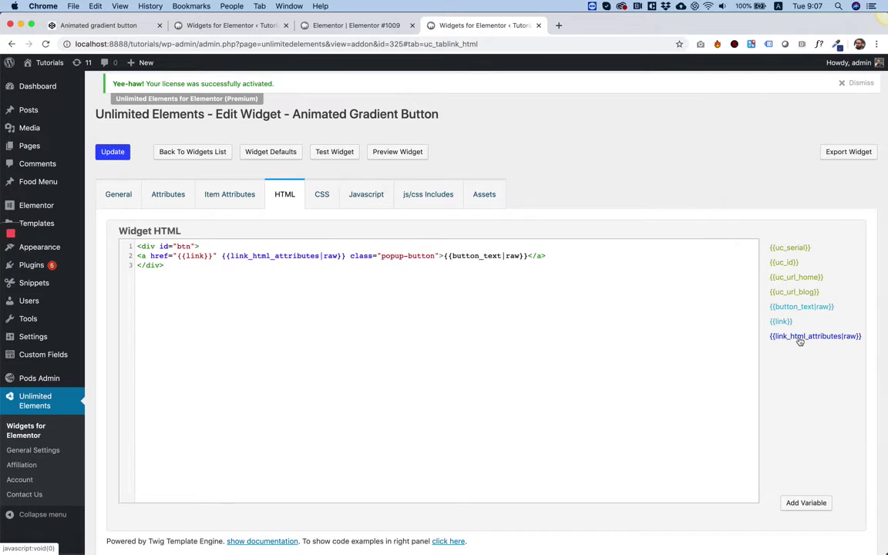
{"action": "left_click", "coordinate": [116, 154]}
{"action": "left_click", "coordinate": [115, 153]}
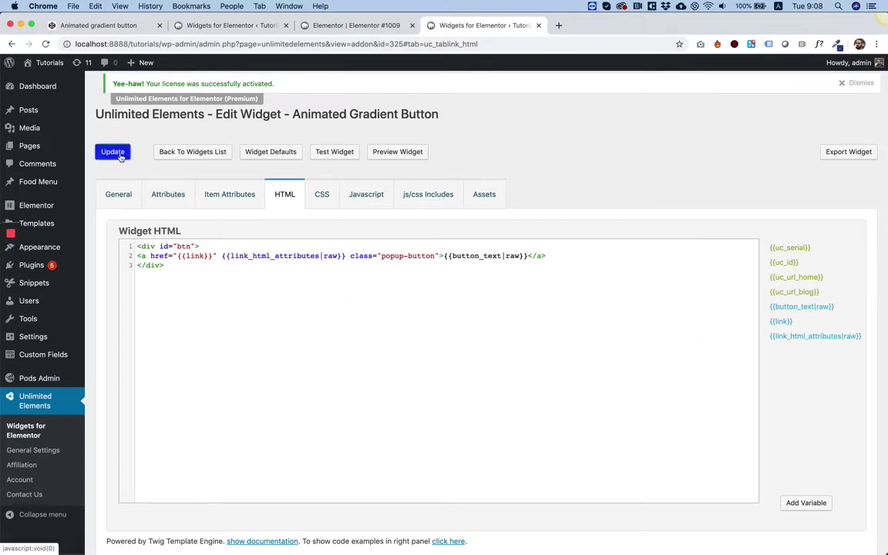
Step: Reload the Elementor page and inspect the gradient button's Link setting, including its dynamic sources and link options
{"action": "left_click", "coordinate": [364, 29]}
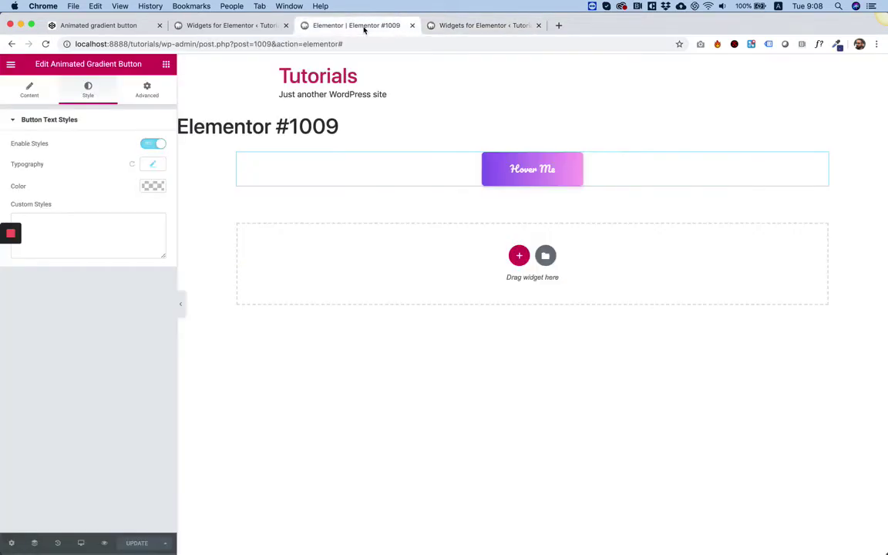
{"action": "left_click", "coordinate": [46, 44]}
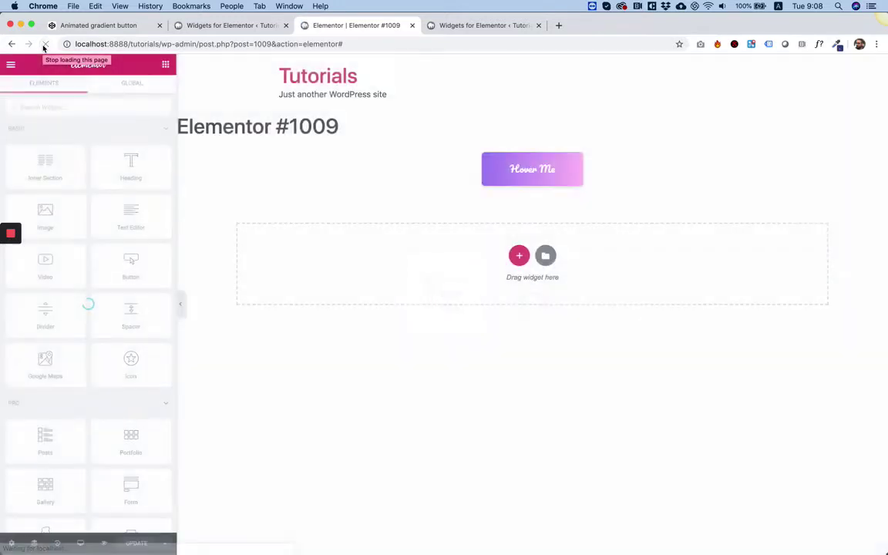
{"action": "left_click", "coordinate": [449, 171]}
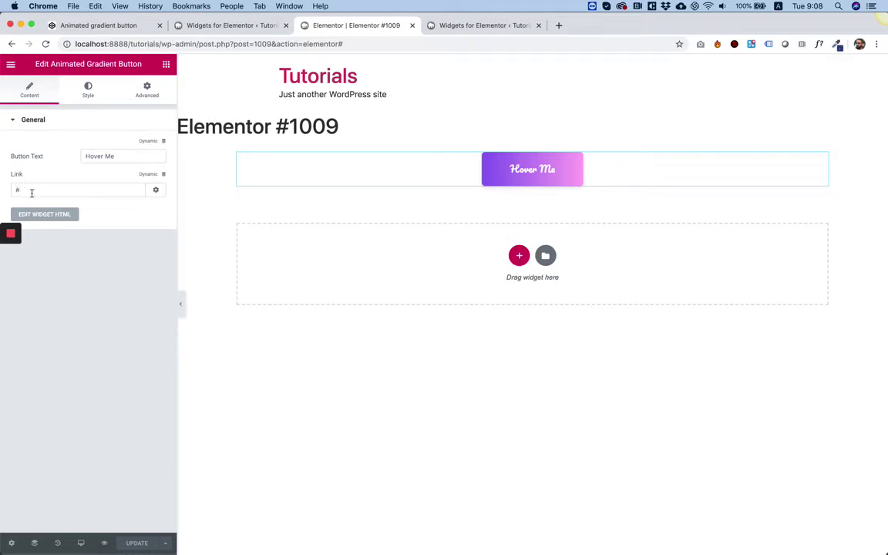
{"action": "left_click", "coordinate": [156, 177]}
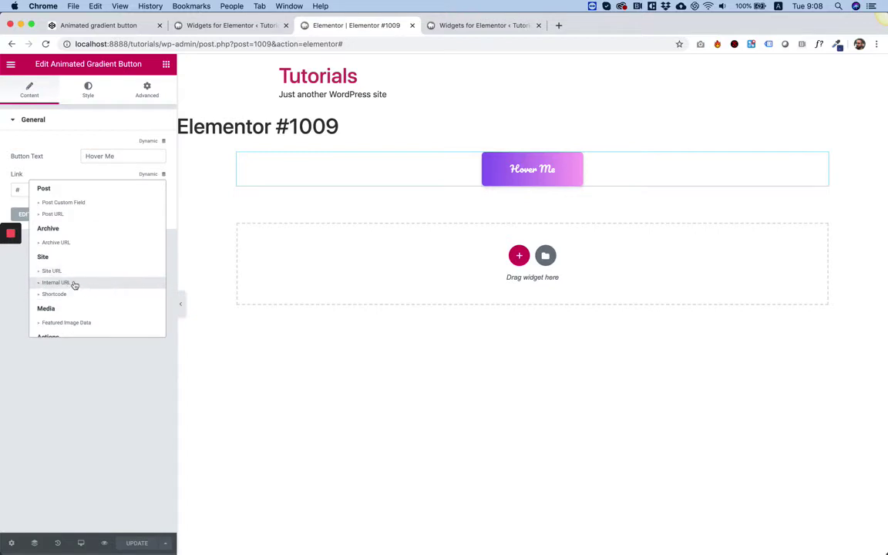
{"action": "left_click", "coordinate": [82, 350]}
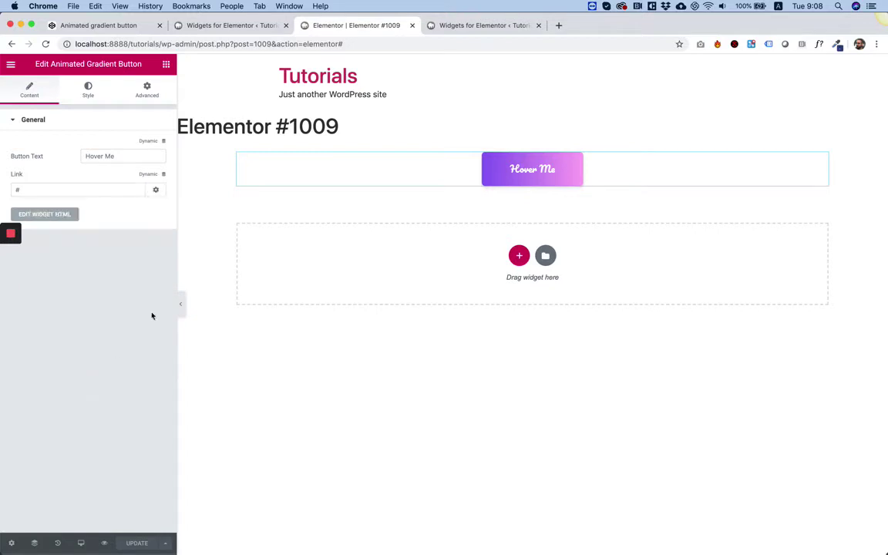
{"action": "left_click", "coordinate": [155, 190]}
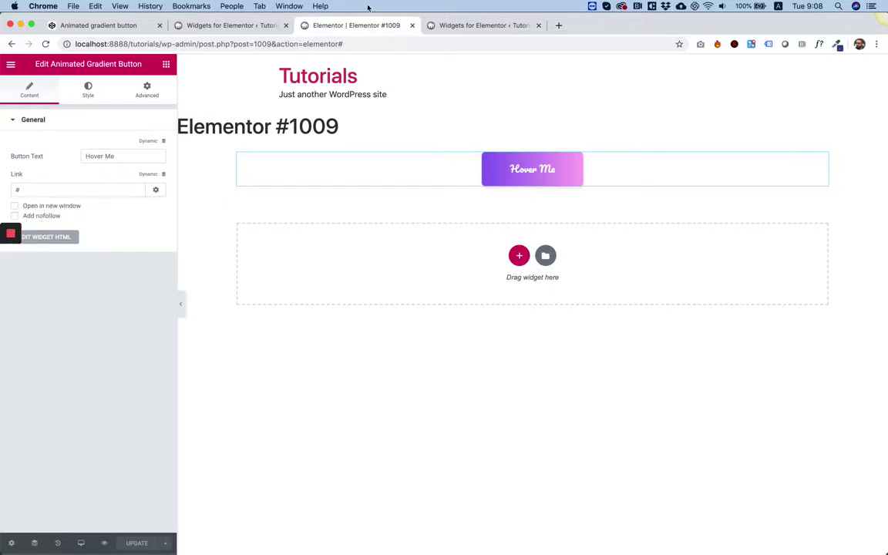
Step: Review the widget's CSS for properties to make editable, such as the padding, background and #btn text-align, and compare with the button on the page
{"action": "left_click", "coordinate": [460, 26]}
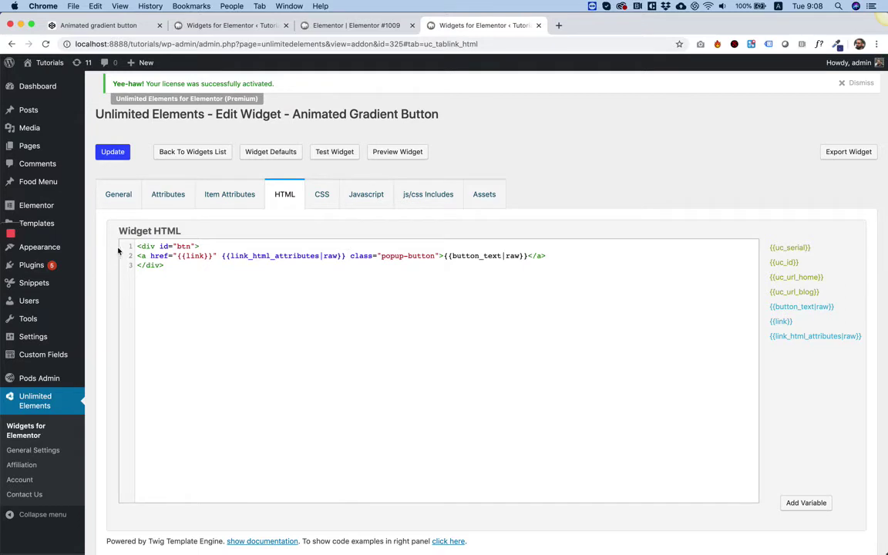
{"action": "left_click", "coordinate": [326, 197]}
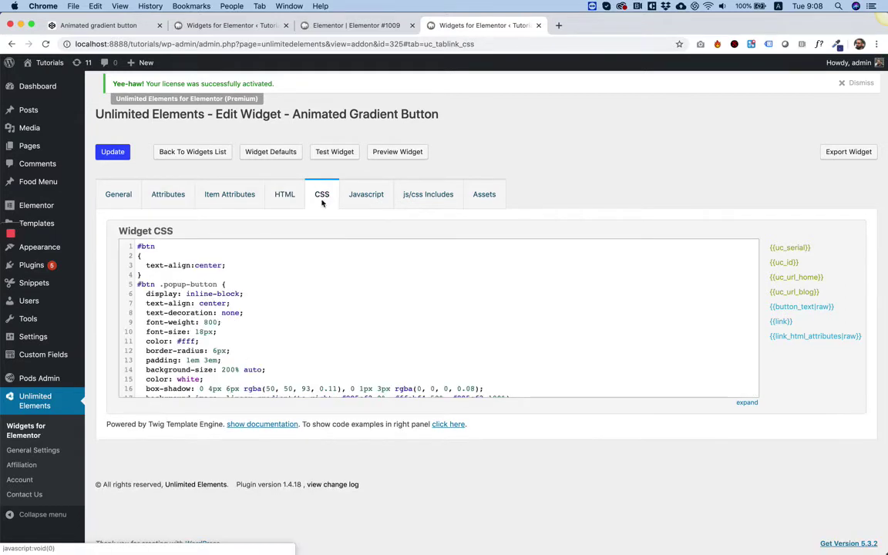
{"action": "scroll", "coordinate": [231, 312], "scroll_direction": "down", "scroll_amount": 3}
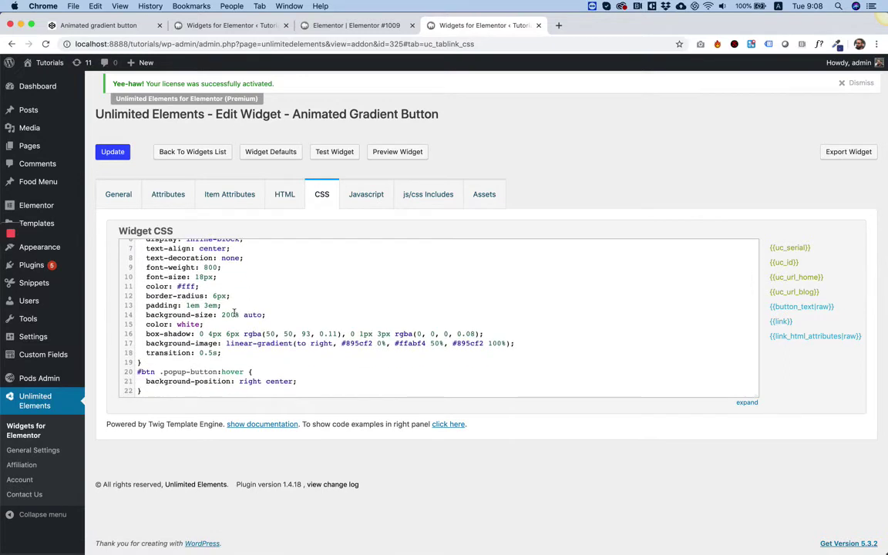
{"action": "scroll", "coordinate": [211, 353], "scroll_direction": "up", "scroll_amount": 1}
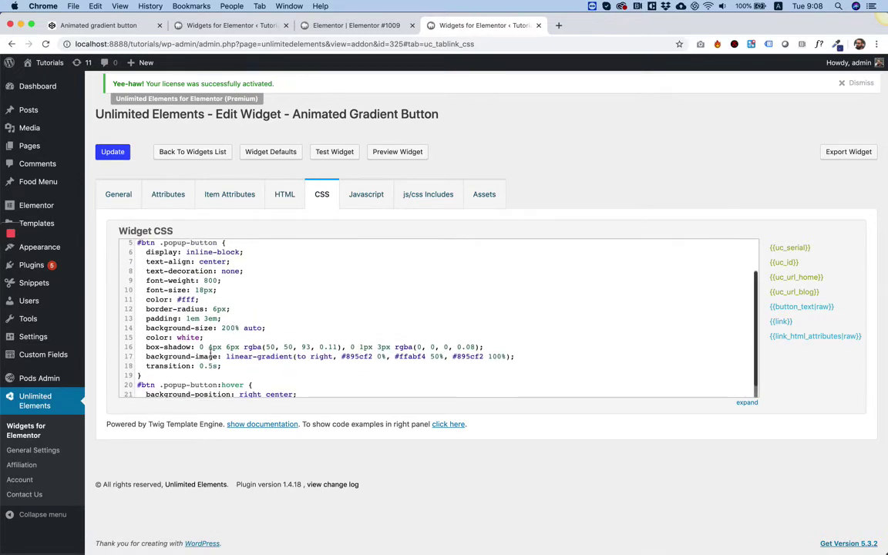
{"action": "double_click", "coordinate": [161, 319]}
{"action": "triple_click", "coordinate": [161, 319]}
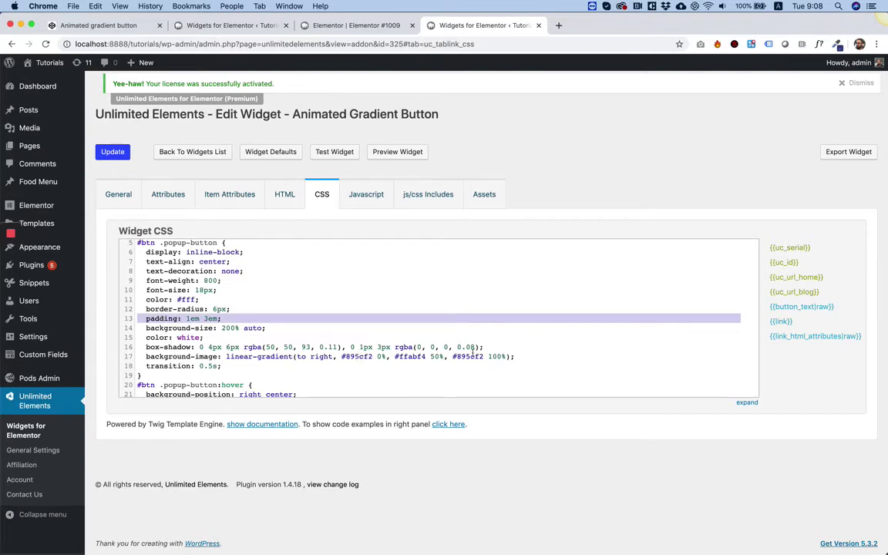
{"action": "scroll", "coordinate": [261, 364], "scroll_direction": "down", "scroll_amount": 1}
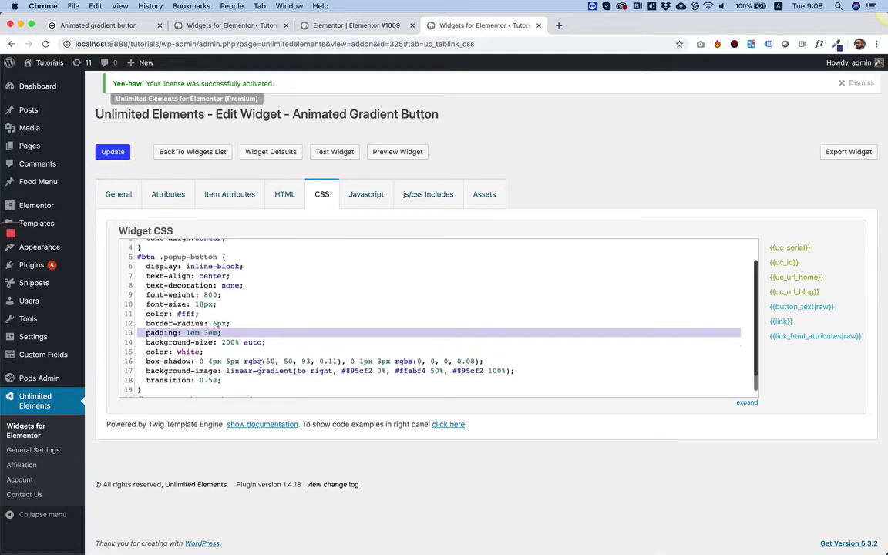
{"action": "scroll", "coordinate": [261, 364], "scroll_direction": "up", "scroll_amount": 3}
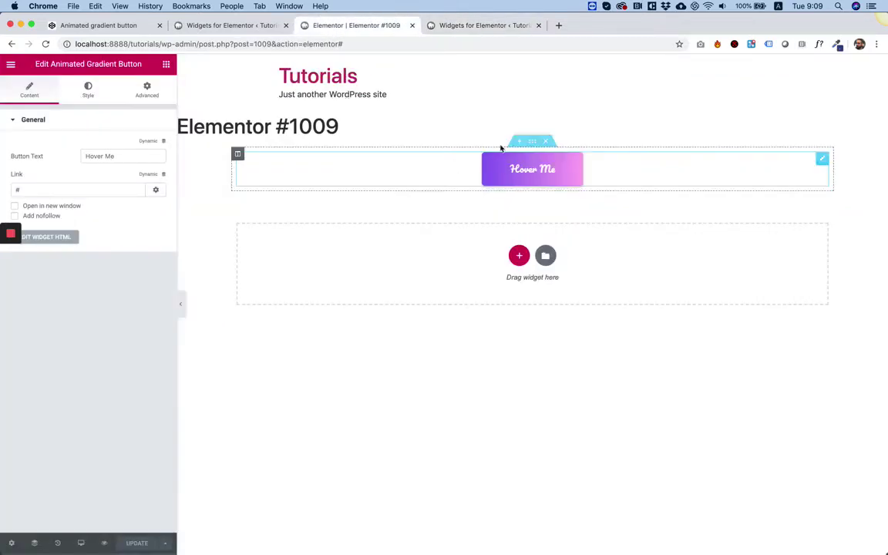
{"action": "left_click", "coordinate": [328, 25]}
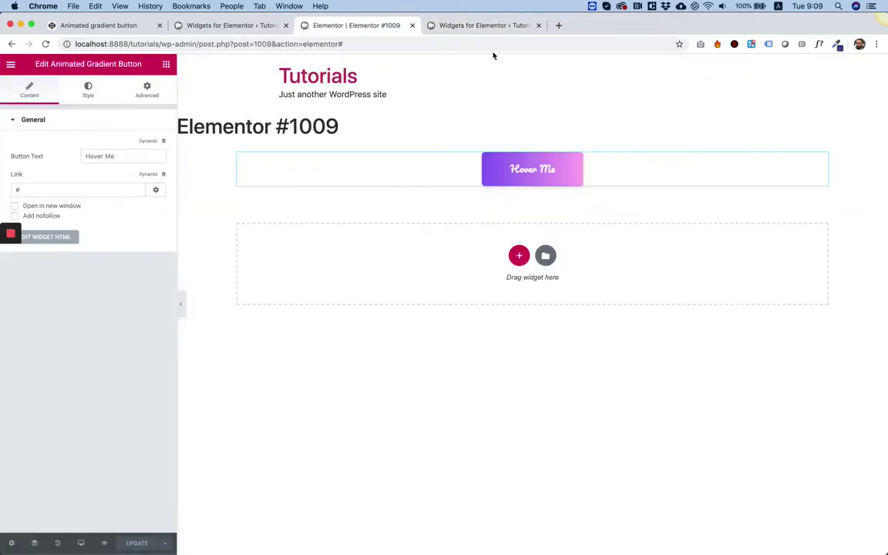
{"action": "left_click", "coordinate": [482, 24]}
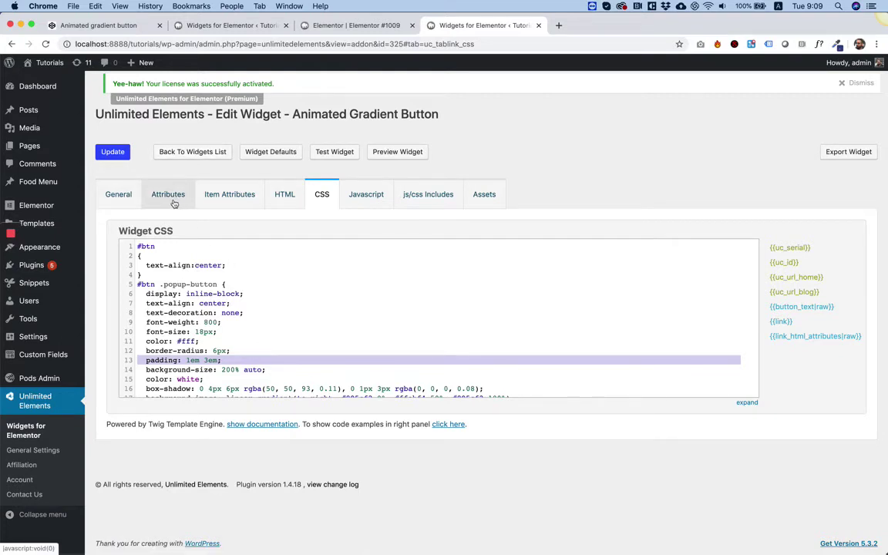
{"action": "left_click", "coordinate": [206, 266]}
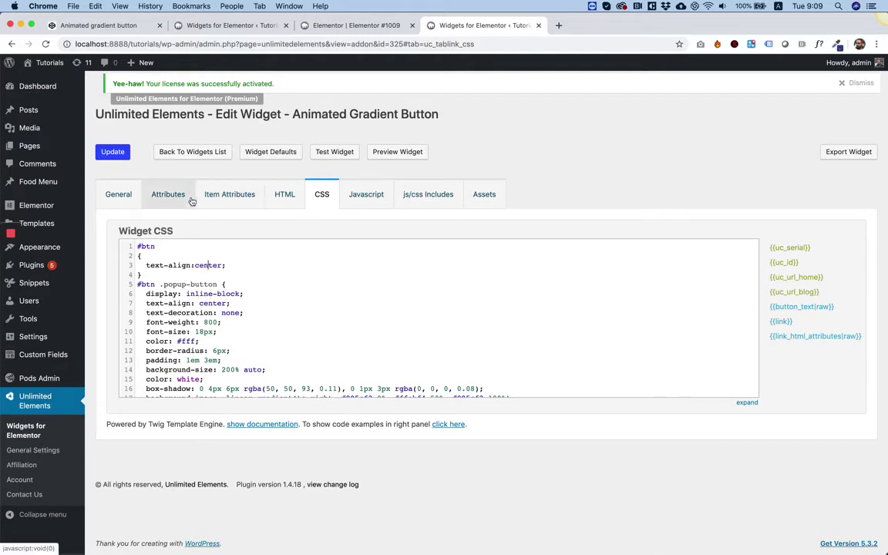
Step: Start a new widget attribute of type Dropdown with the title "Alignment"
{"action": "left_click", "coordinate": [160, 199]}
{"action": "left_click", "coordinate": [150, 320]}
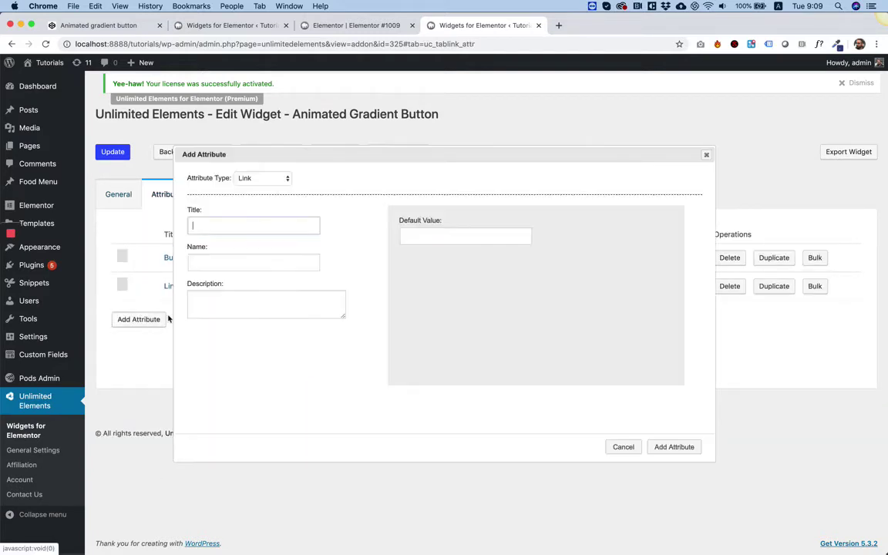
{"action": "left_click", "coordinate": [264, 179]}
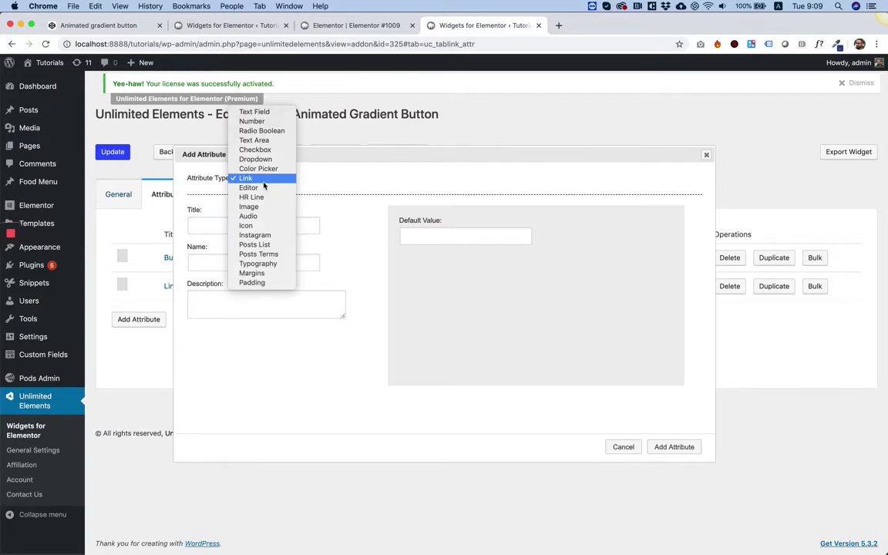
{"action": "left_click", "coordinate": [267, 163]}
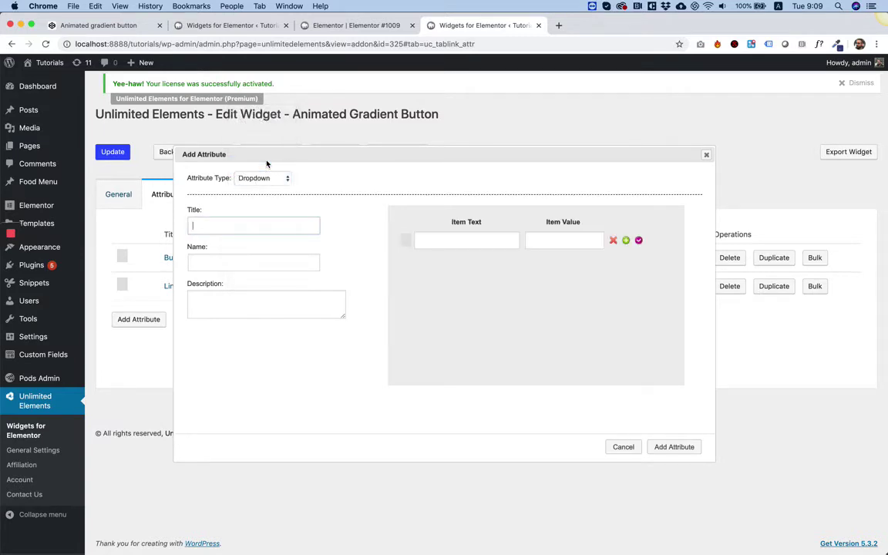
{"action": "type", "text": "Alignment"}
{"action": "key", "text": "Tab"}
Step: Give the Alignment dropdown the items Center, Left and Right with values center, left and right, and add the attribute to the widget
{"action": "left_click", "coordinate": [487, 239]}
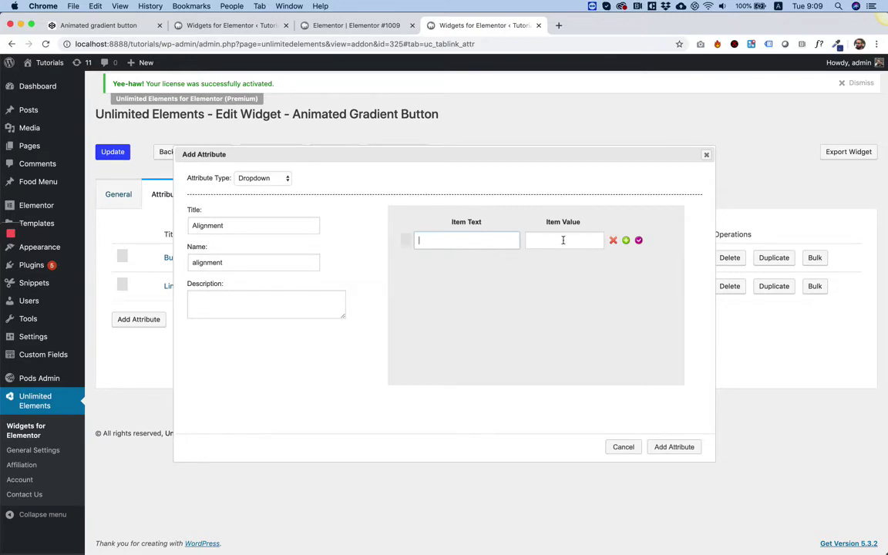
{"action": "type", "text": "Center"}
{"action": "left_click", "coordinate": [566, 239]}
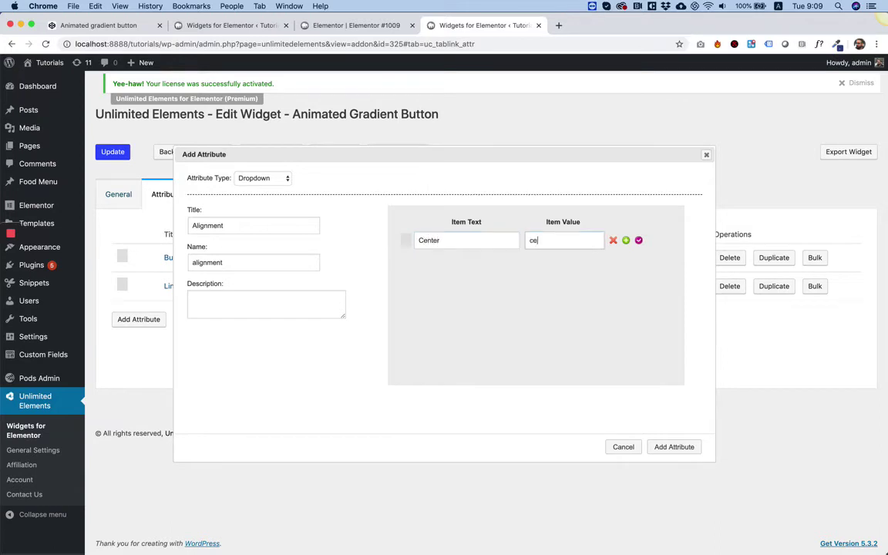
{"action": "left_click", "coordinate": [625, 240]}
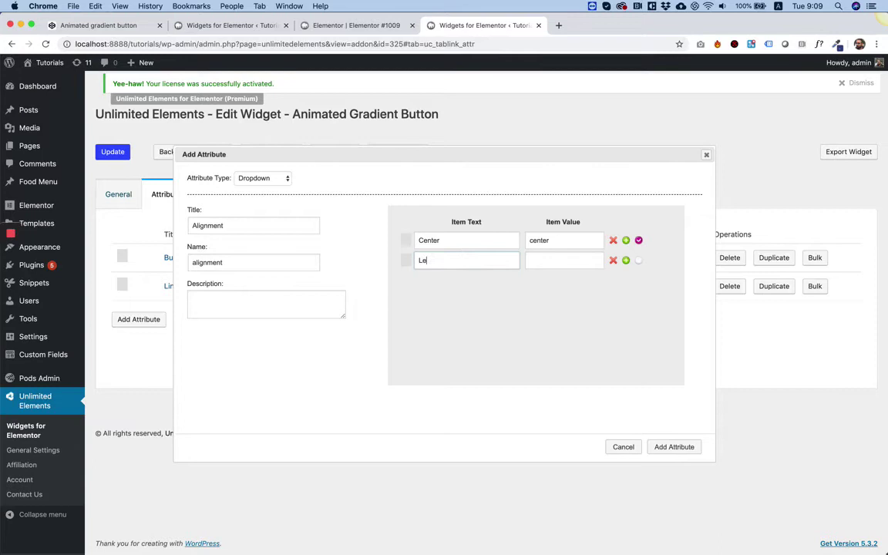
{"action": "key", "text": "Tab"}
{"action": "left_click", "coordinate": [626, 260]}
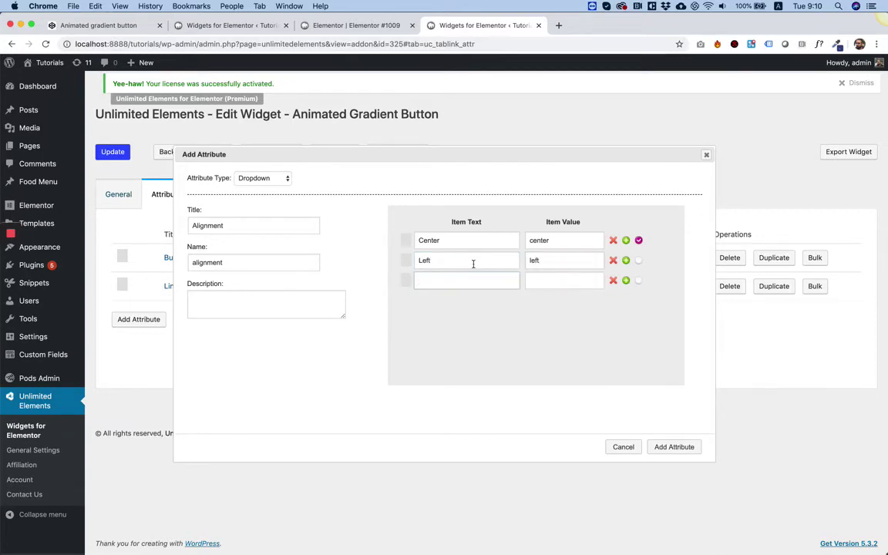
{"action": "type", "text": "Right"}
{"action": "key", "text": "Tab"}
{"action": "type", "text": "r"}
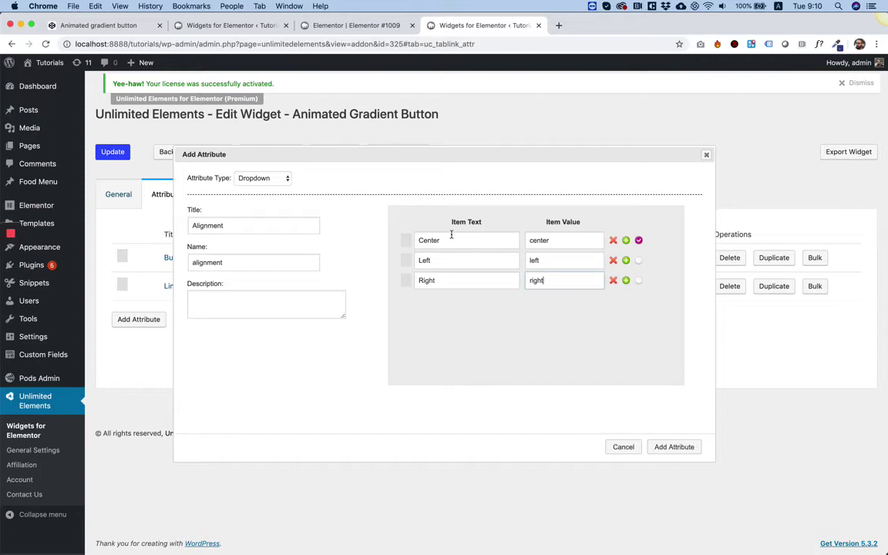
{"action": "left_click", "coordinate": [674, 447]}
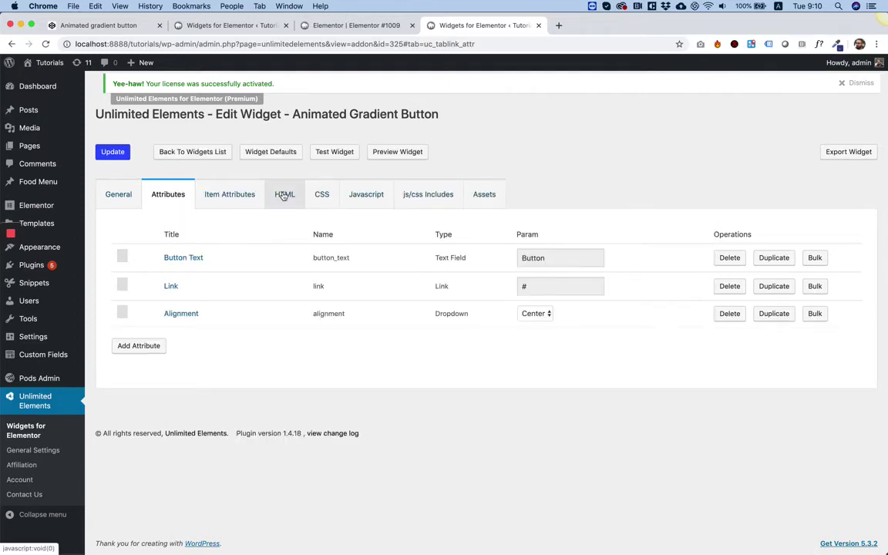
Step: Replace the text-align value of #btn in the widget CSS with the {{alignment}} variable and update the widget
{"action": "left_click", "coordinate": [323, 195]}
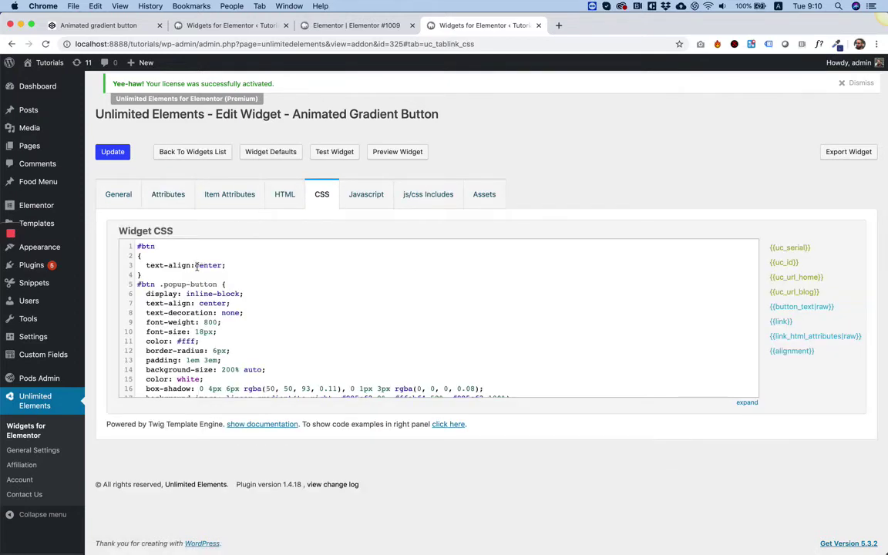
{"action": "left_click_drag", "start_coordinate": [203, 265], "coordinate": [224, 265]}
{"action": "left_click", "coordinate": [794, 352]}
{"action": "left_click", "coordinate": [114, 152]}
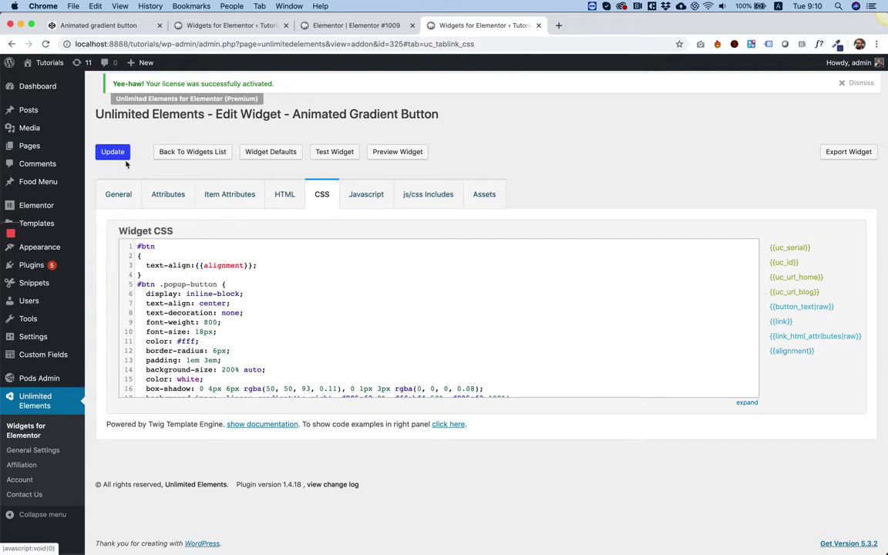
Step: Reload the Elementor page and set the gradient button's Alignment to Left
{"action": "left_click", "coordinate": [359, 26]}
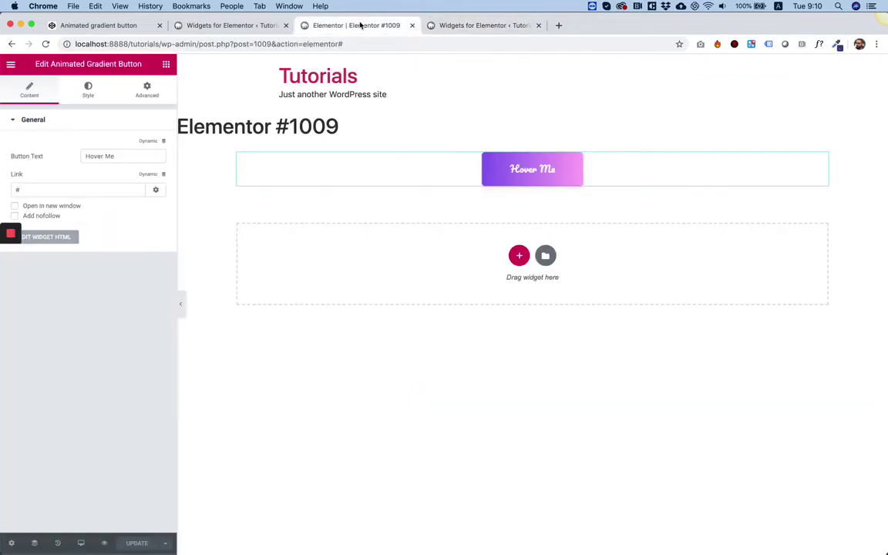
{"action": "left_click", "coordinate": [45, 44]}
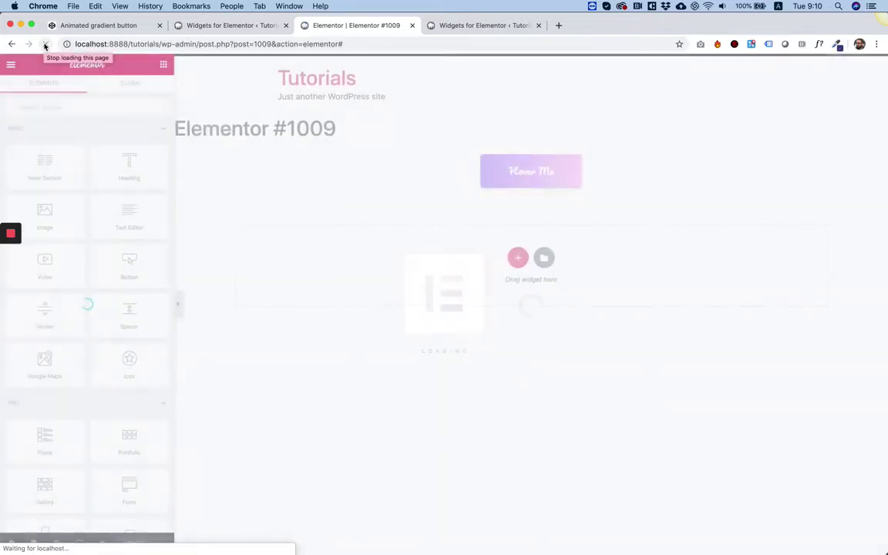
{"action": "left_click", "coordinate": [411, 180]}
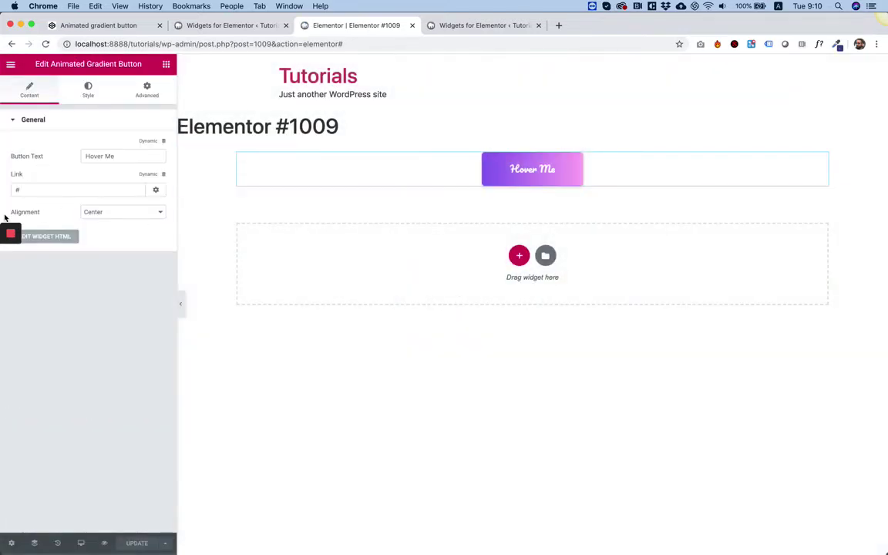
{"action": "left_click", "coordinate": [125, 213]}
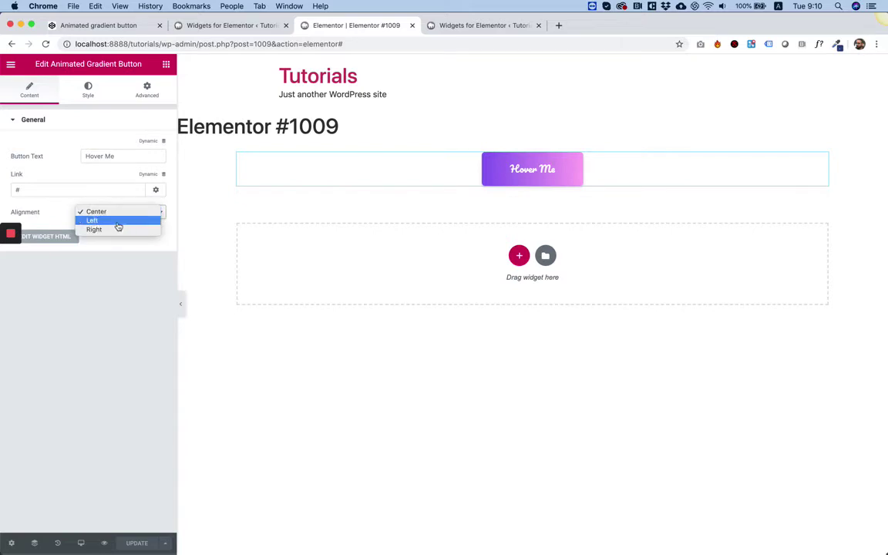
{"action": "left_click", "coordinate": [118, 222]}
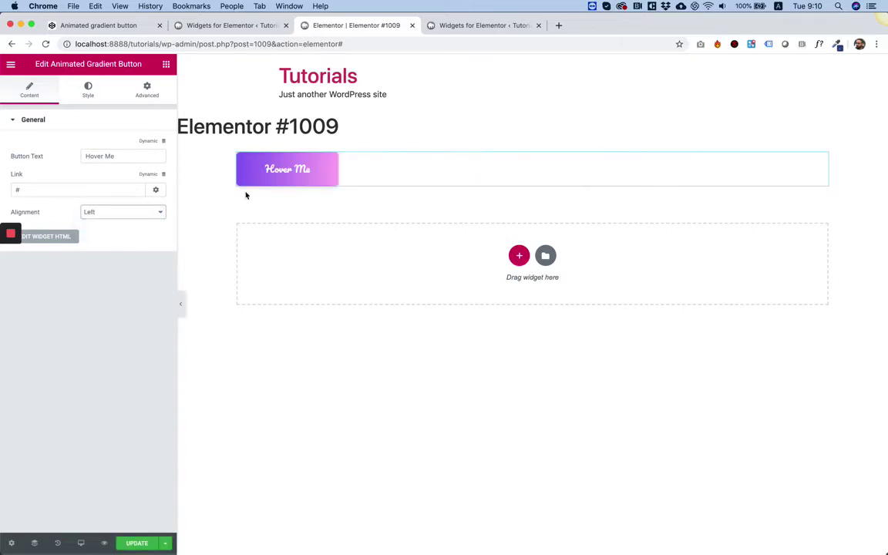
Step: Try the gradient button's Alignment at Right, and set it back to Center
{"action": "left_click", "coordinate": [154, 211]}
{"action": "left_click", "coordinate": [130, 221]}
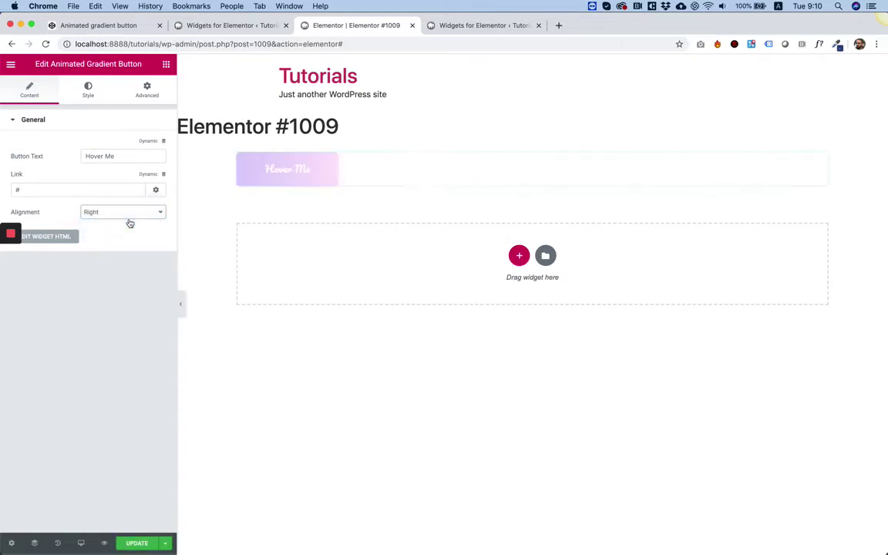
{"action": "left_click", "coordinate": [136, 212]}
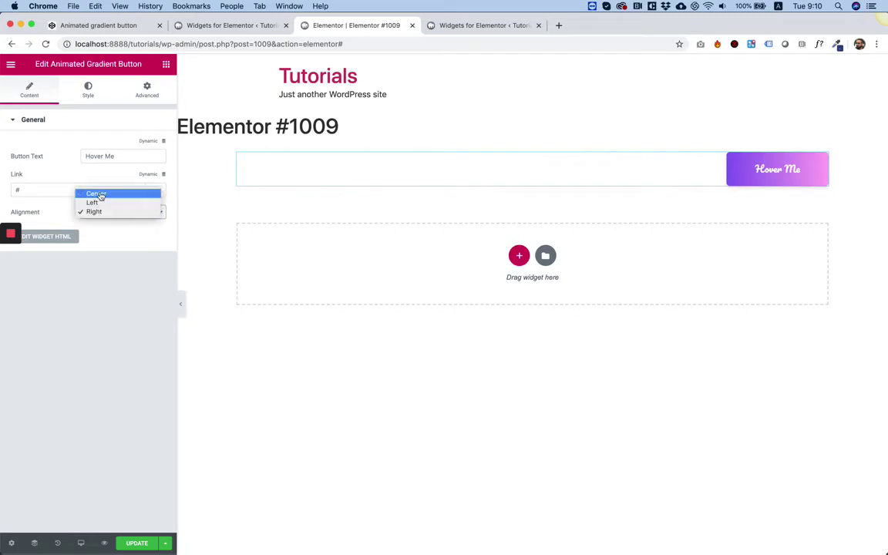
{"action": "key", "text": "Escape"}
{"action": "key", "text": "c"}
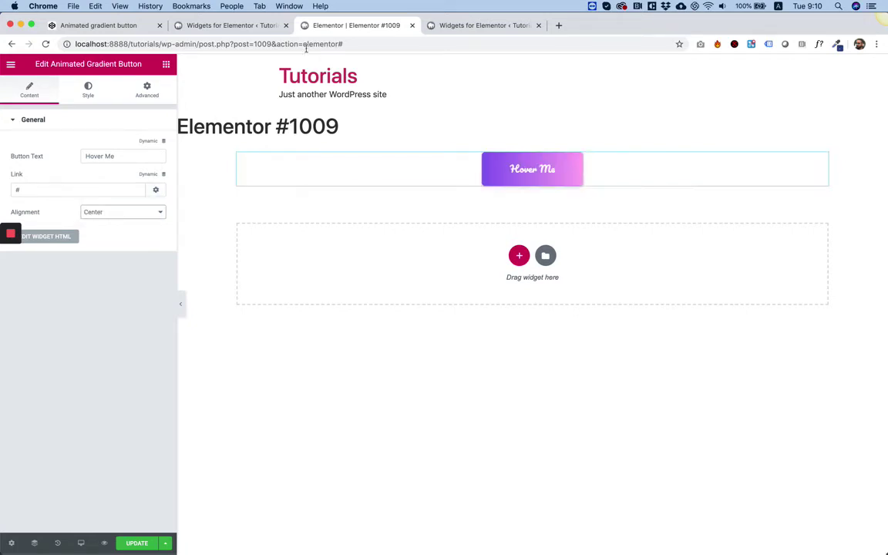
Step: Check the padding declaration of .popup-button in the widget CSS and close the outdated widget editor tab
{"action": "left_click", "coordinate": [242, 28]}
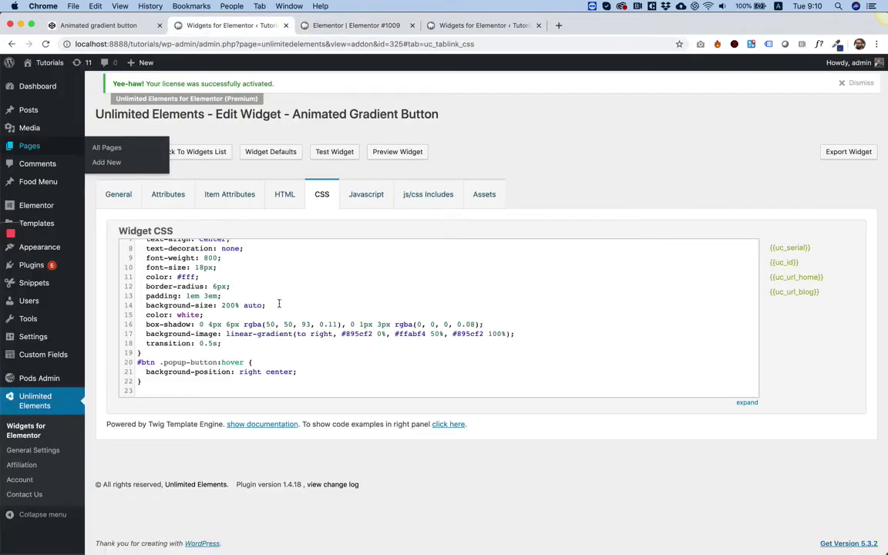
{"action": "scroll", "coordinate": [270, 325], "scroll_direction": "up", "scroll_amount": 3}
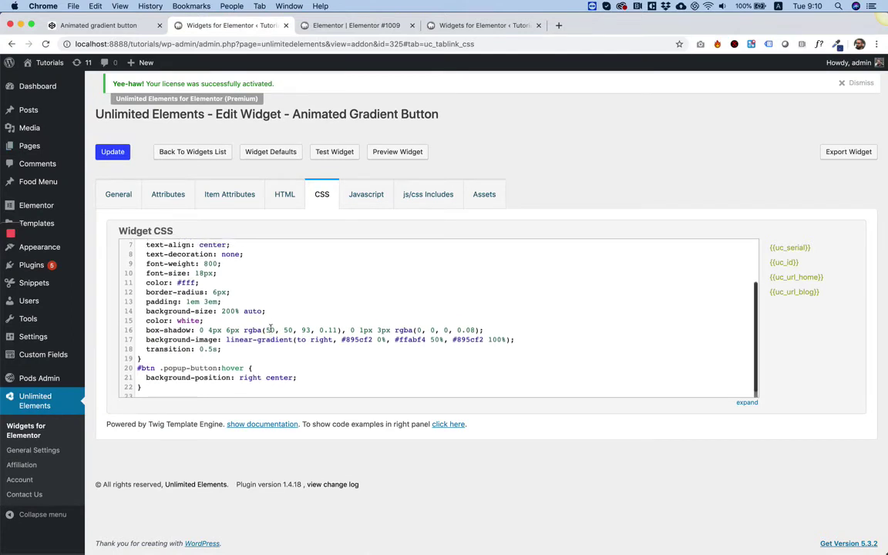
{"action": "left_click_drag", "start_coordinate": [223, 321], "coordinate": [147, 322]}
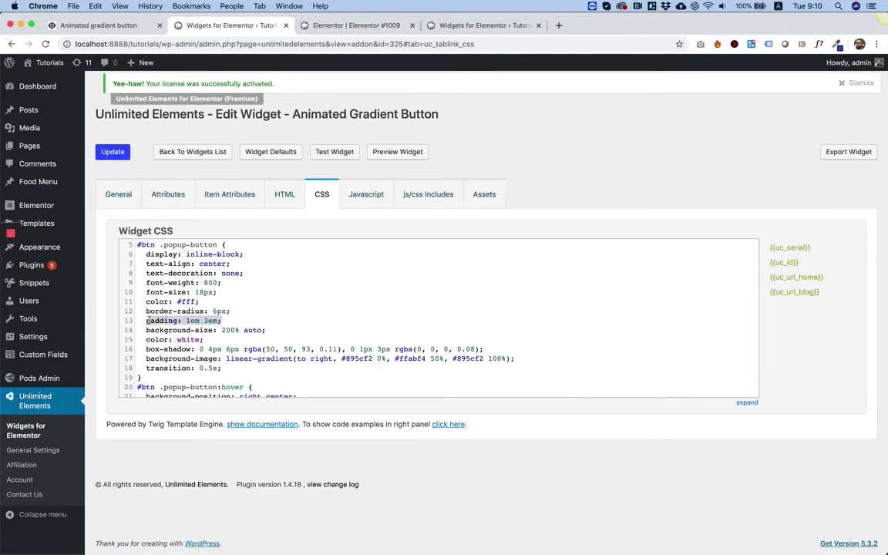
{"action": "left_click", "coordinate": [164, 199]}
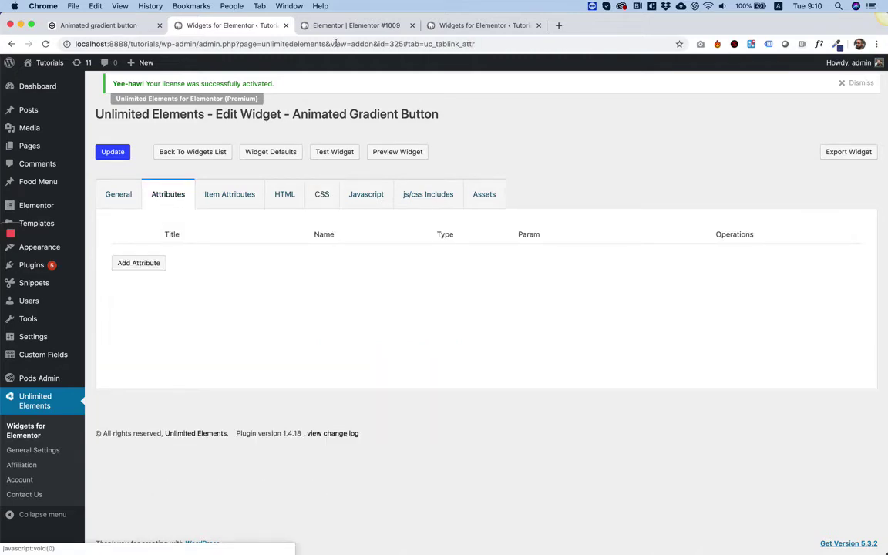
{"action": "left_click", "coordinate": [286, 25]}
{"action": "left_click", "coordinate": [316, 26]}
Step: Start a new widget attribute of type Padding with the title "Padding"
{"action": "left_click", "coordinate": [171, 189]}
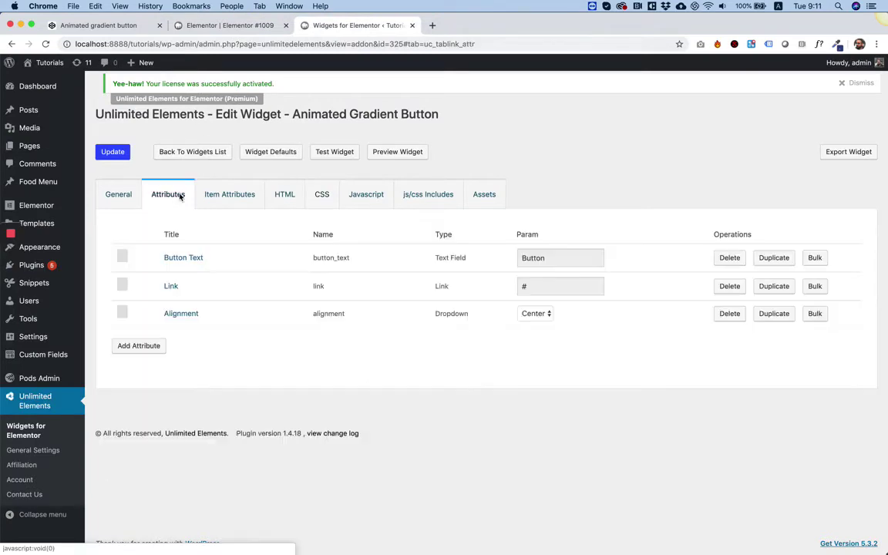
{"action": "left_click", "coordinate": [147, 344]}
{"action": "left_click", "coordinate": [266, 181]}
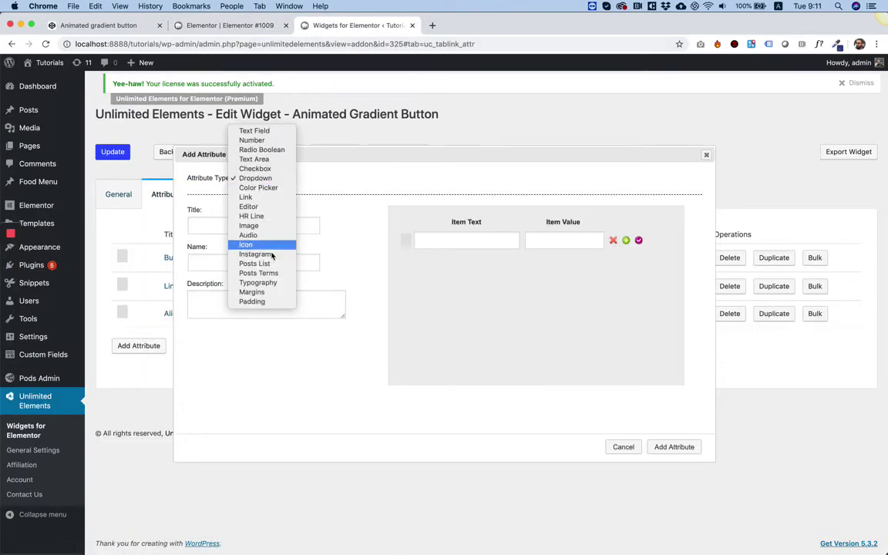
{"action": "left_click", "coordinate": [260, 302]}
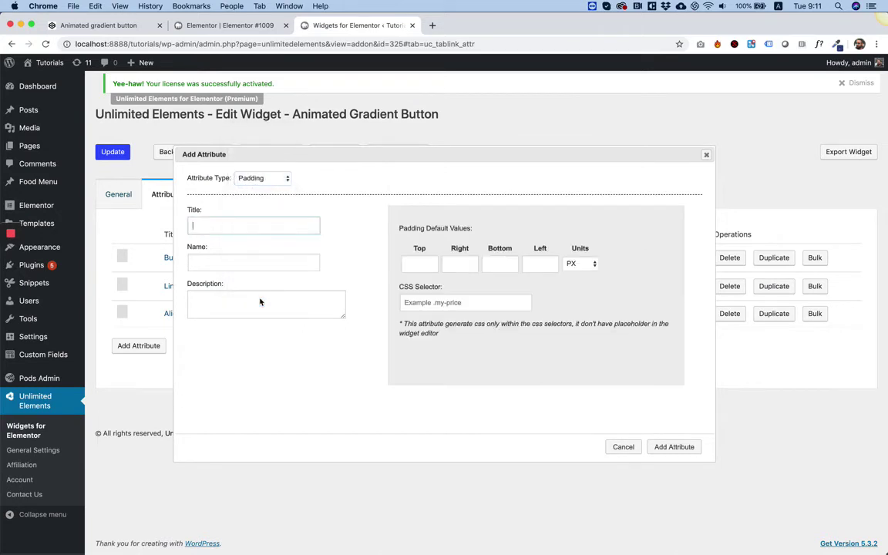
{"action": "type", "text": "Padding"}
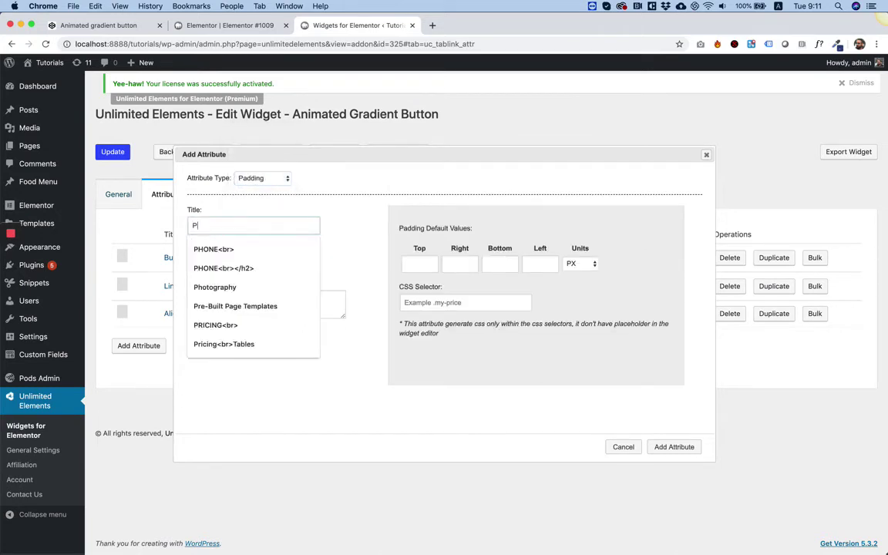
{"action": "key", "text": "Tab"}
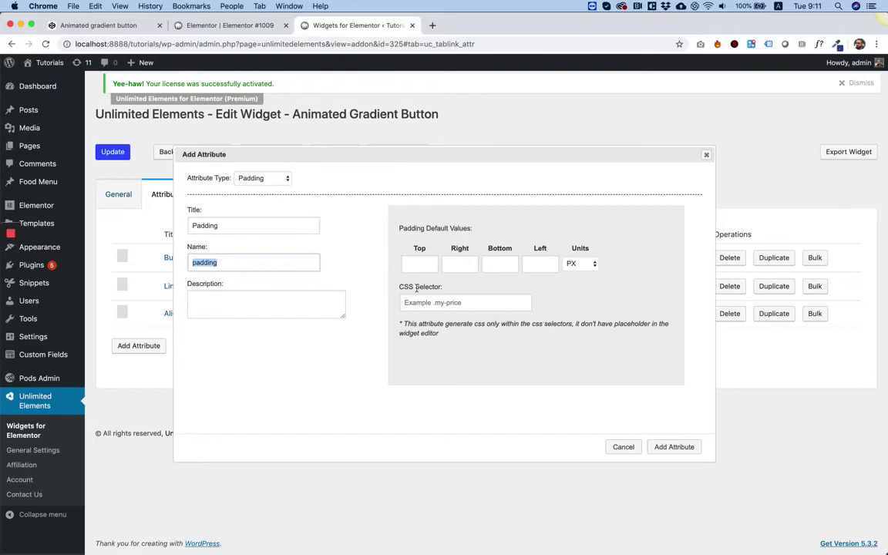
Step: Set the padding defaults to 10 top, 40 right, 10 bottom and 40 left in PX, and add the attribute
{"action": "left_click", "coordinate": [420, 263]}
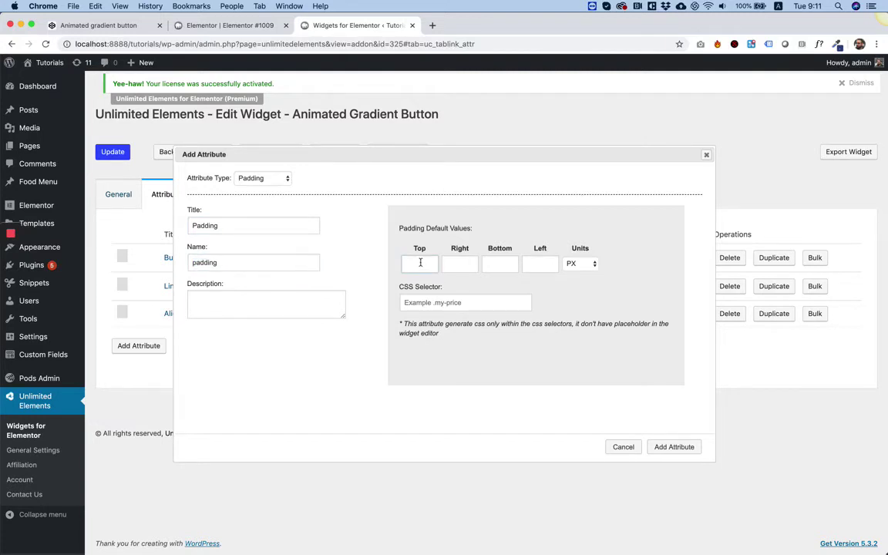
{"action": "key", "text": "Tab"}
{"action": "key", "text": "Tab"}
{"action": "key", "text": "Tab"}
{"action": "left_click", "coordinate": [674, 446]}
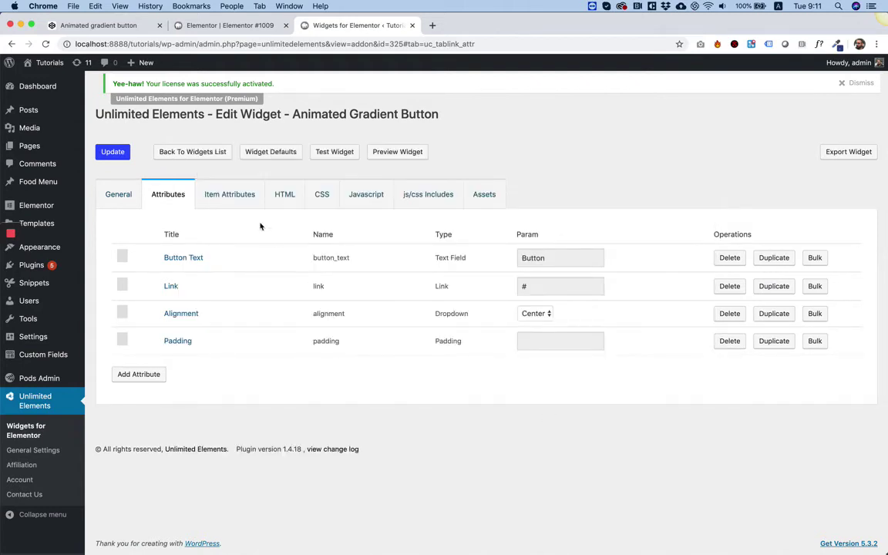
Step: Look up the link's class in the widget HTML and set the Padding attribute's CSS selector to .popup-button
{"action": "left_click", "coordinate": [285, 194]}
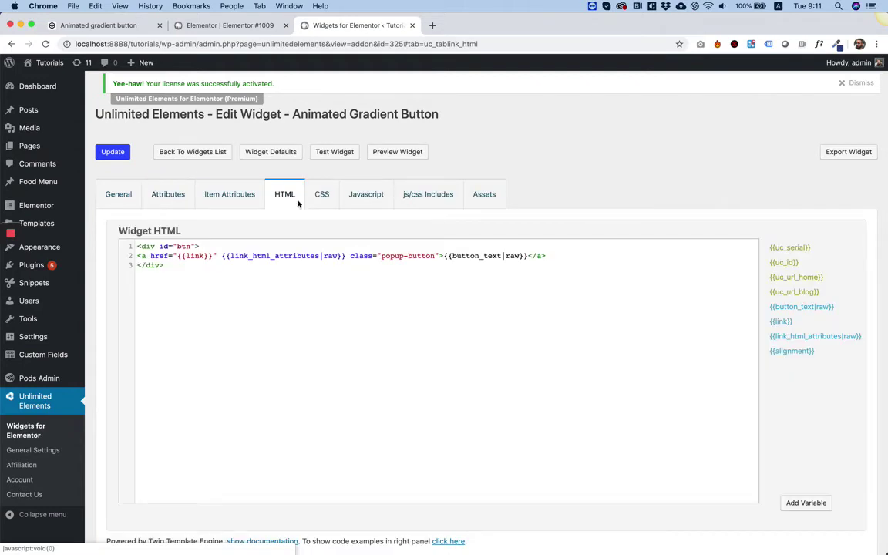
{"action": "left_click_drag", "start_coordinate": [436, 257], "coordinate": [382, 258]}
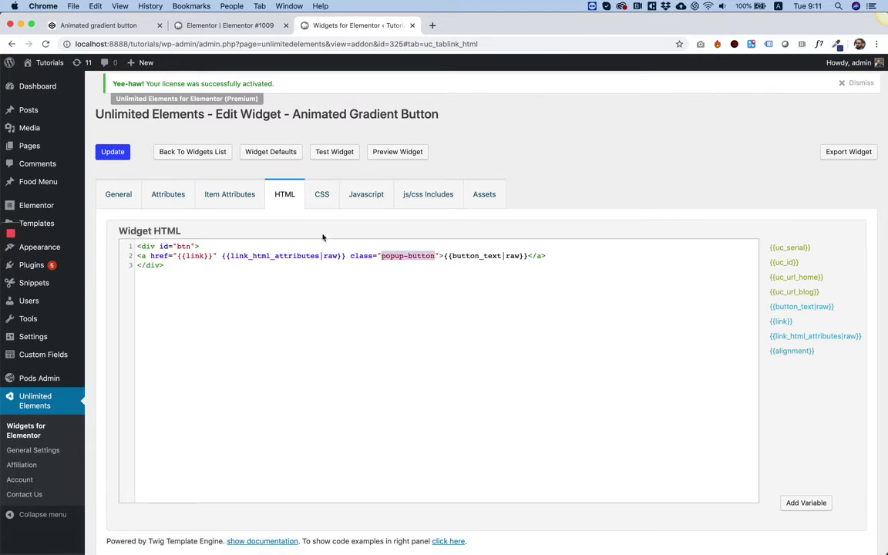
{"action": "left_click", "coordinate": [178, 199]}
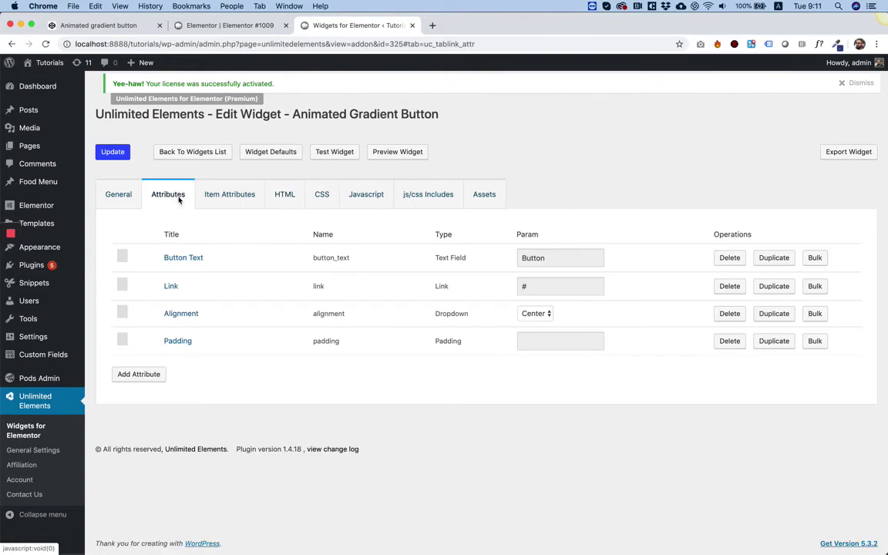
{"action": "left_click", "coordinate": [178, 341]}
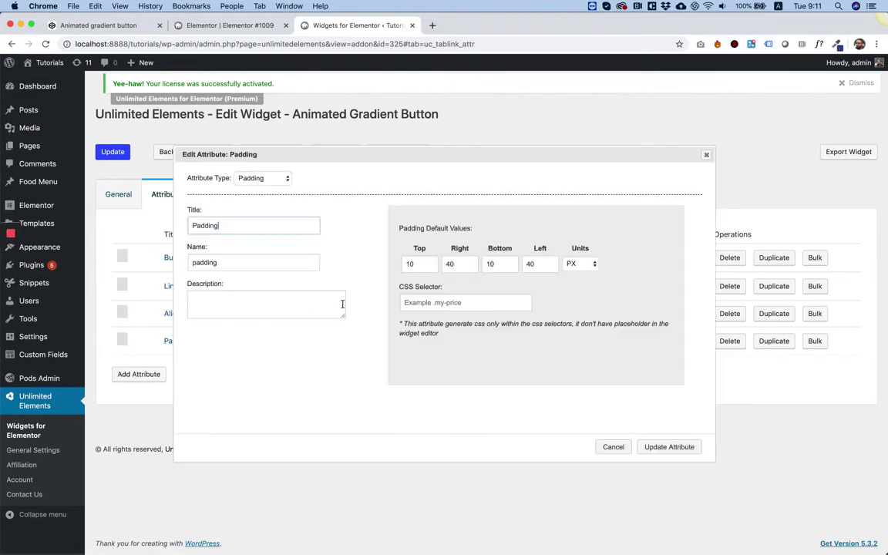
{"action": "left_click", "coordinate": [411, 303]}
{"action": "type", "text": ".popup-button"}
{"action": "left_click", "coordinate": [669, 448]}
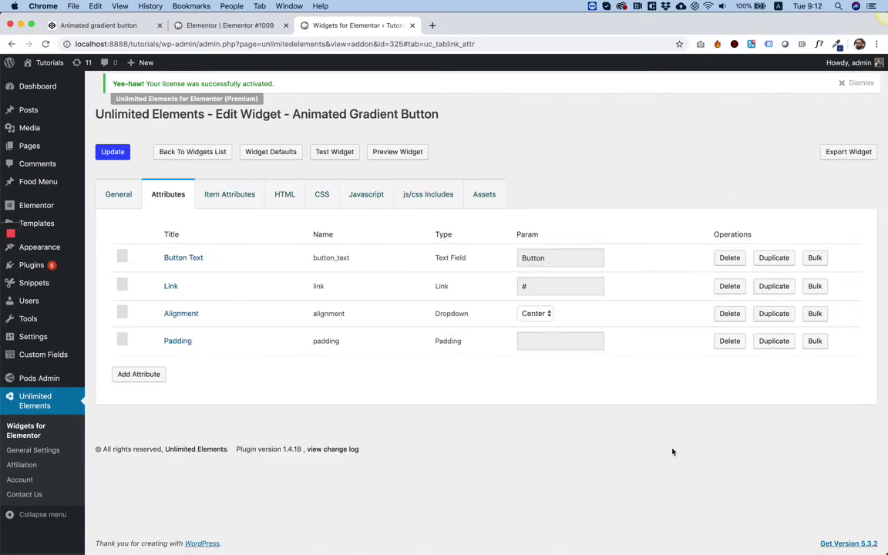
Step: Delete the padding line from the #btn .popup-button rule in the widget CSS and update the widget
{"action": "left_click", "coordinate": [321, 194]}
{"action": "scroll", "coordinate": [226, 351], "scroll_direction": "down", "scroll_amount": 1}
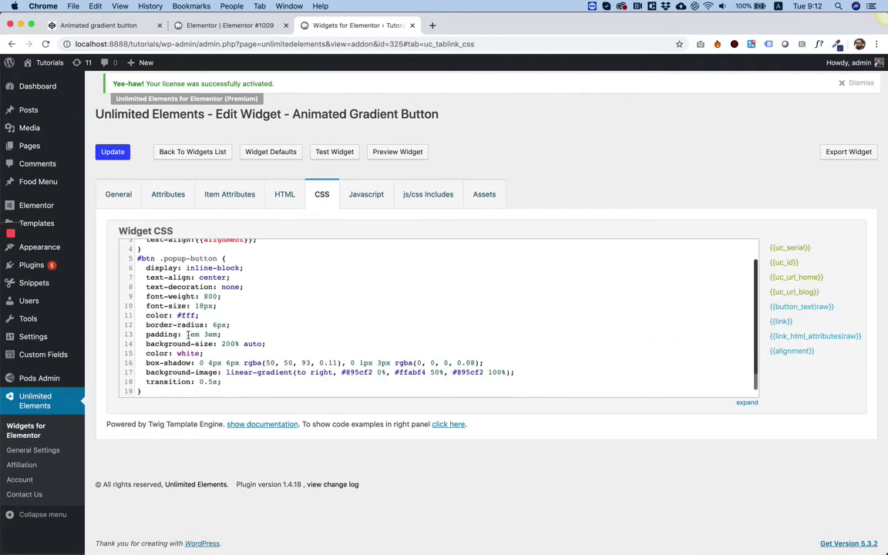
{"action": "triple_click", "coordinate": [187, 334]}
{"action": "key", "text": "BackSpace"}
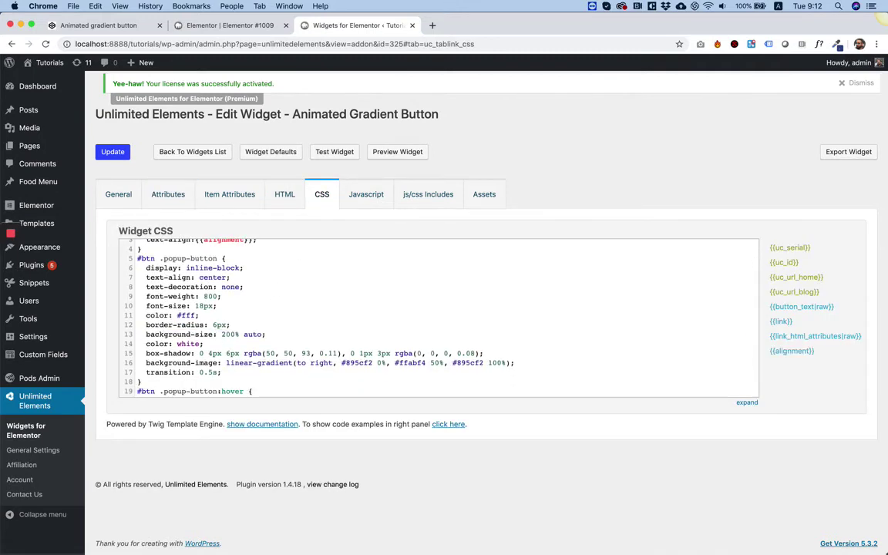
{"action": "left_click", "coordinate": [114, 152]}
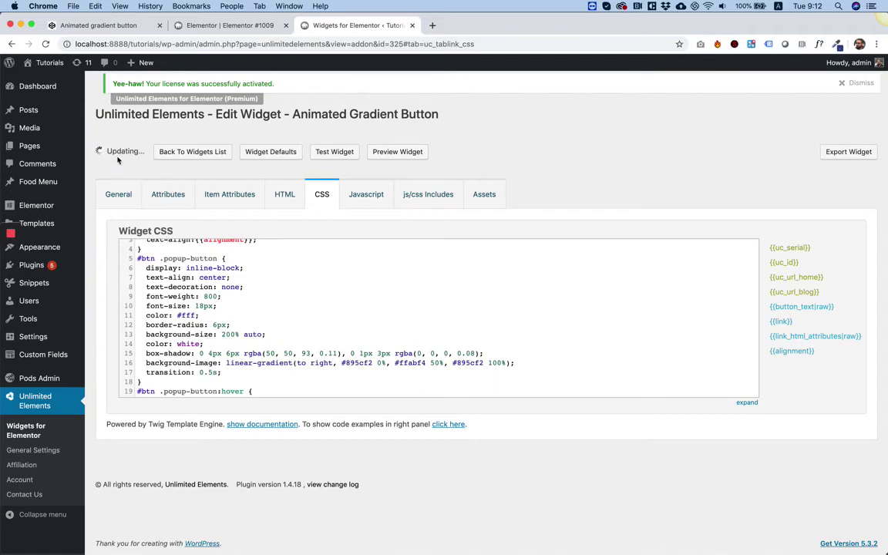
Step: Save and reload the Elementor page, and open the gradient button widget for editing
{"action": "left_click", "coordinate": [216, 29]}
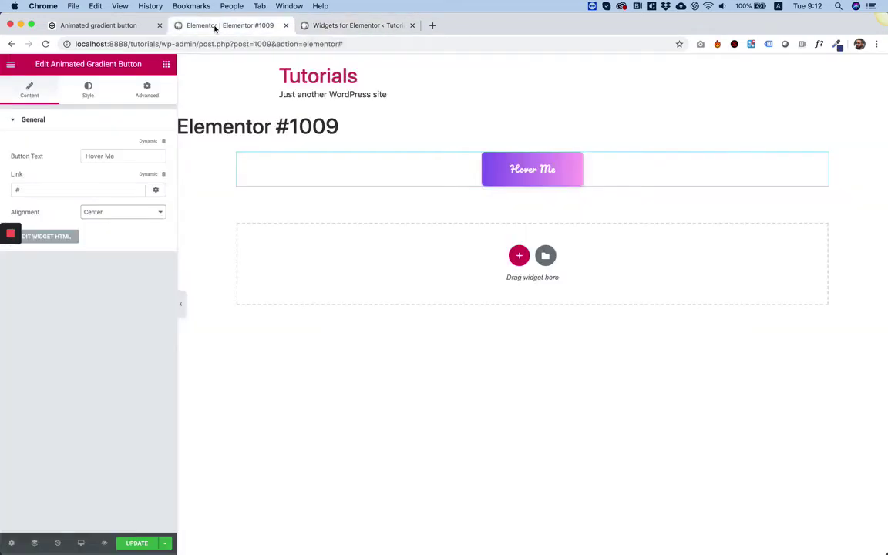
{"action": "left_click", "coordinate": [45, 45]}
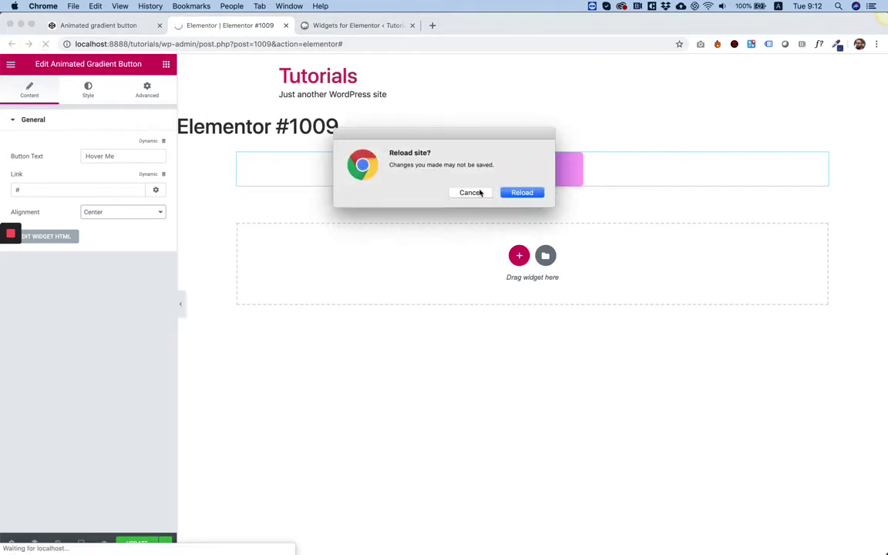
{"action": "left_click", "coordinate": [519, 192]}
{"action": "left_click", "coordinate": [137, 543]}
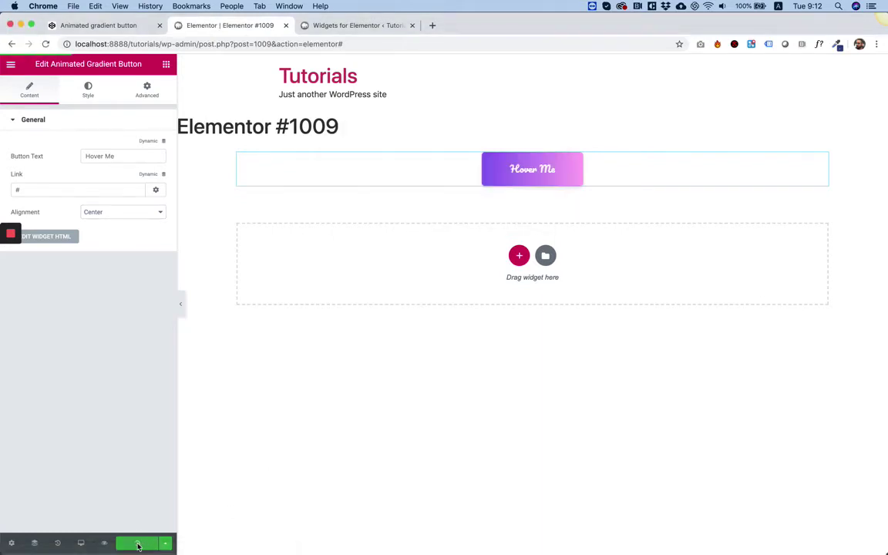
{"action": "left_click", "coordinate": [46, 44]}
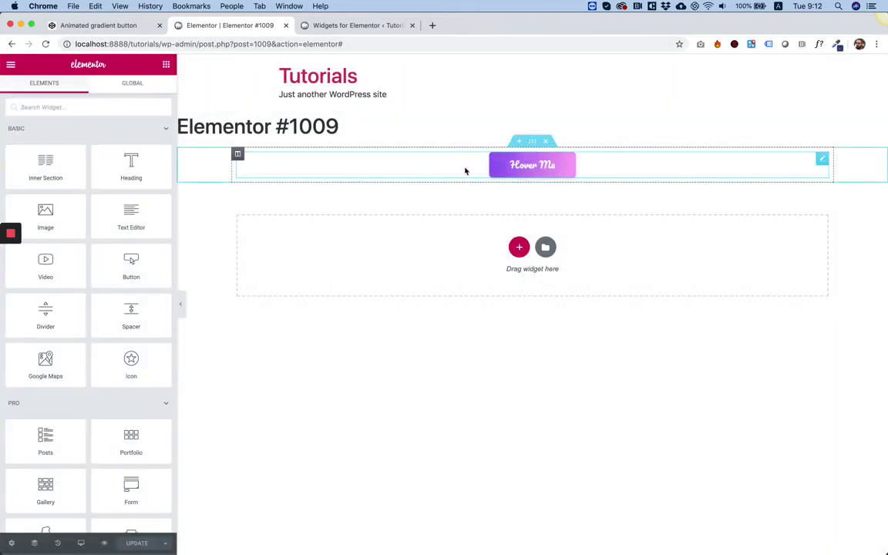
{"action": "left_click", "coordinate": [465, 171]}
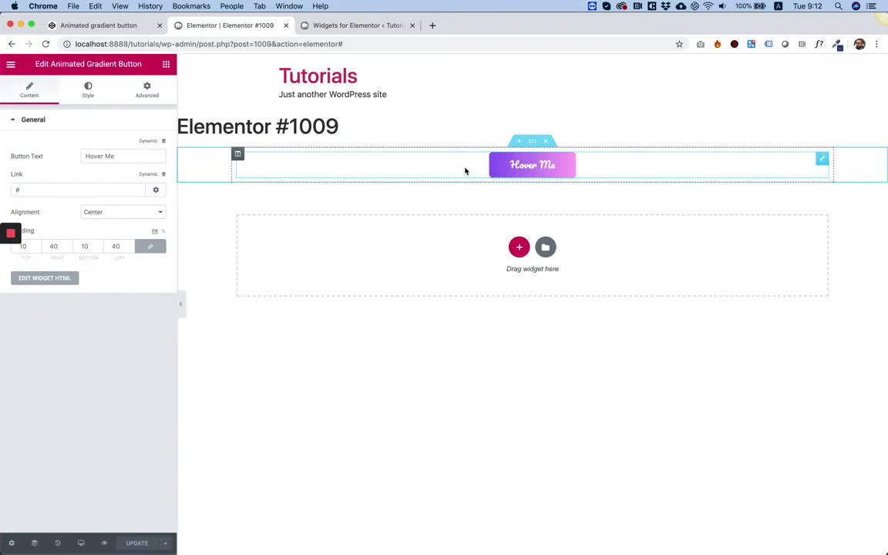
Step: Try larger linked padding values on the gradient button and settle on 30 px for all four sides
{"action": "left_click", "coordinate": [31, 246]}
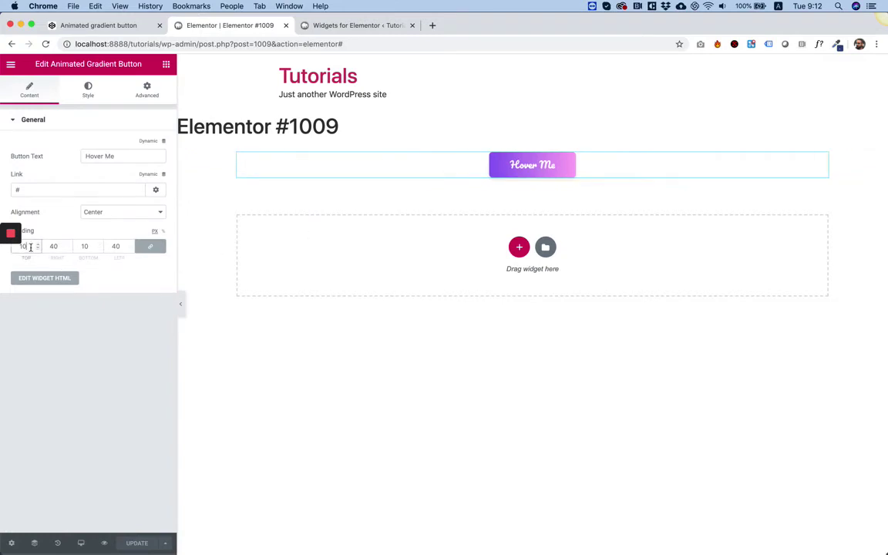
{"action": "type", "text": "44"}
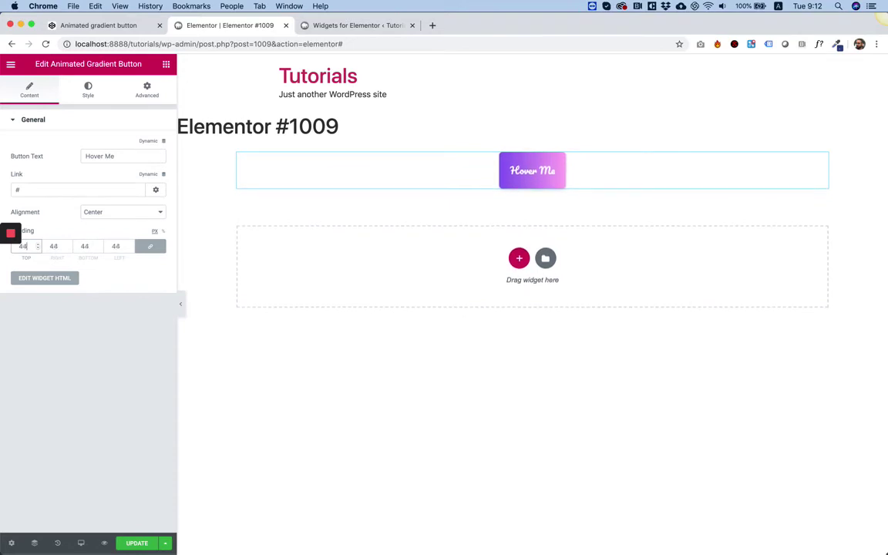
{"action": "key", "text": "Up"}
{"action": "key", "text": "Up"}
{"action": "key", "text": "Up"}
{"action": "key", "text": "Up"}
{"action": "key", "text": "Up"}
{"action": "key", "text": "Up"}
{"action": "key", "text": "Up"}
{"action": "key", "text": "Up"}
{"action": "key", "text": "Up"}
{"action": "key", "text": "Up"}
{"action": "key", "text": "Up"}
{"action": "key", "text": "Up"}
{"action": "key", "text": "Up"}
{"action": "key", "text": "Up"}
{"action": "key", "text": "Up"}
{"action": "key", "text": "Up"}
{"action": "key", "text": "Up"}
{"action": "key", "text": "Up"}
{"action": "key", "text": "Up"}
{"action": "key", "text": "Up"}
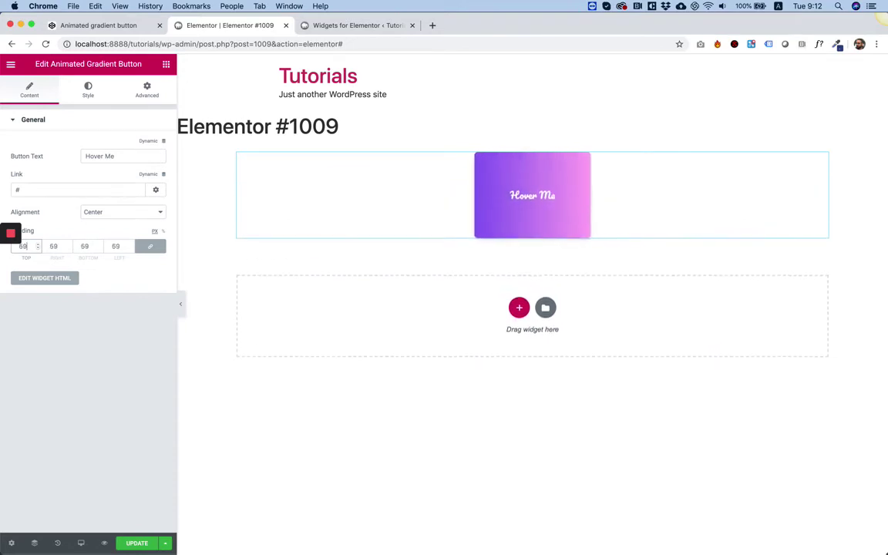
{"action": "key", "text": "Down"}
{"action": "key", "text": "Down"}
{"action": "key", "text": "Down"}
{"action": "key", "text": "Down"}
{"action": "key", "text": "Down"}
{"action": "key", "text": "Down"}
{"action": "key", "text": "Down"}
{"action": "key", "text": "Down"}
{"action": "key", "text": "Down"}
{"action": "key", "text": "Down"}
{"action": "key", "text": "Down"}
{"action": "key", "text": "Down"}
{"action": "key", "text": "Down"}
{"action": "key", "text": "Down"}
{"action": "key", "text": "Down"}
{"action": "key", "text": "Down"}
{"action": "key", "text": "Down"}
{"action": "key", "text": "Down"}
{"action": "key", "text": "Down"}
{"action": "key", "text": "Down"}
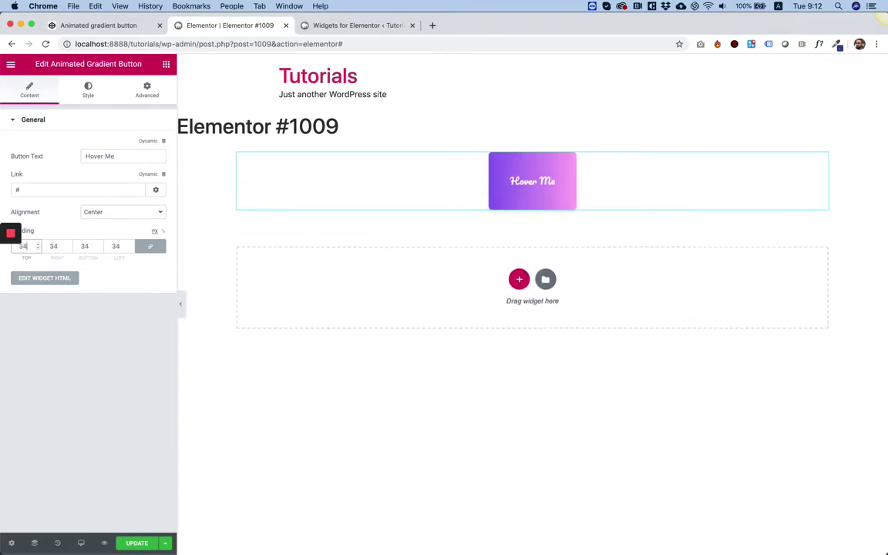
{"action": "key", "text": "Down"}
{"action": "key", "text": "Down"}
{"action": "key", "text": "Down"}
{"action": "key", "text": "Down"}
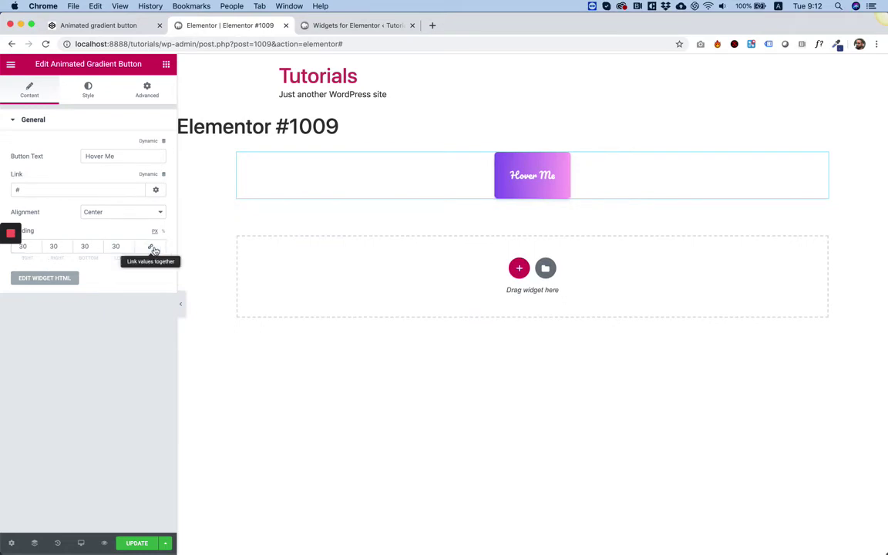
Step: Unlink the padding values, set the right and left padding to 80 px, and save the page
{"action": "left_click", "coordinate": [150, 246]}
{"action": "double_click", "coordinate": [57, 246]}
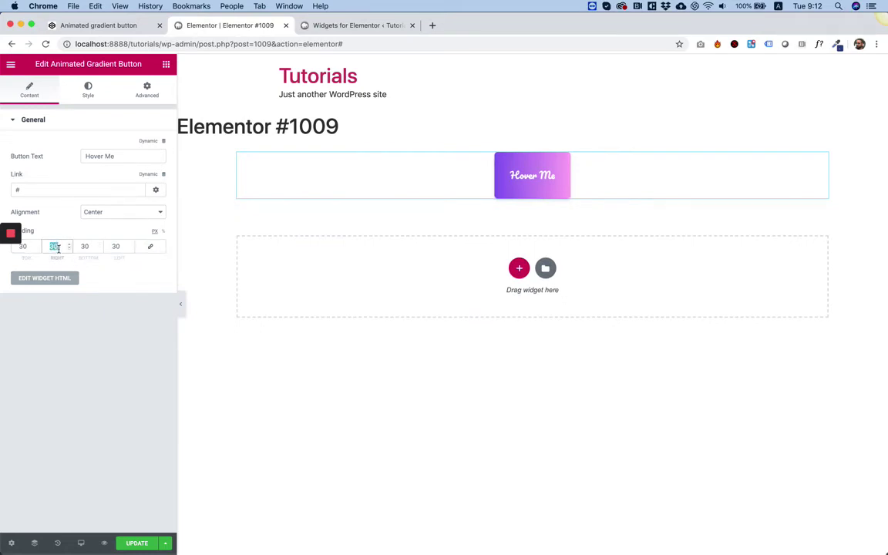
{"action": "type", "text": "80"}
{"action": "key", "text": "Tab"}
{"action": "key", "text": "Tab"}
{"action": "type", "text": "80"}
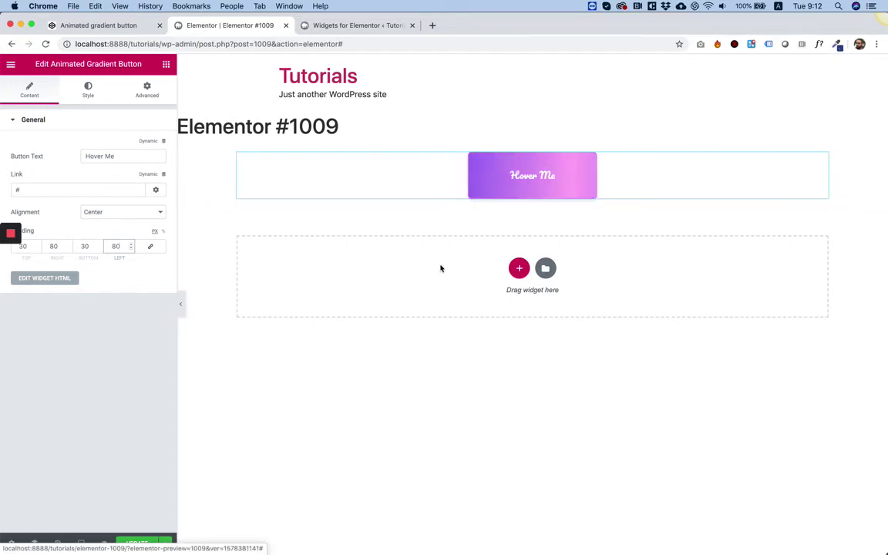
{"action": "key", "text": "super+s"}
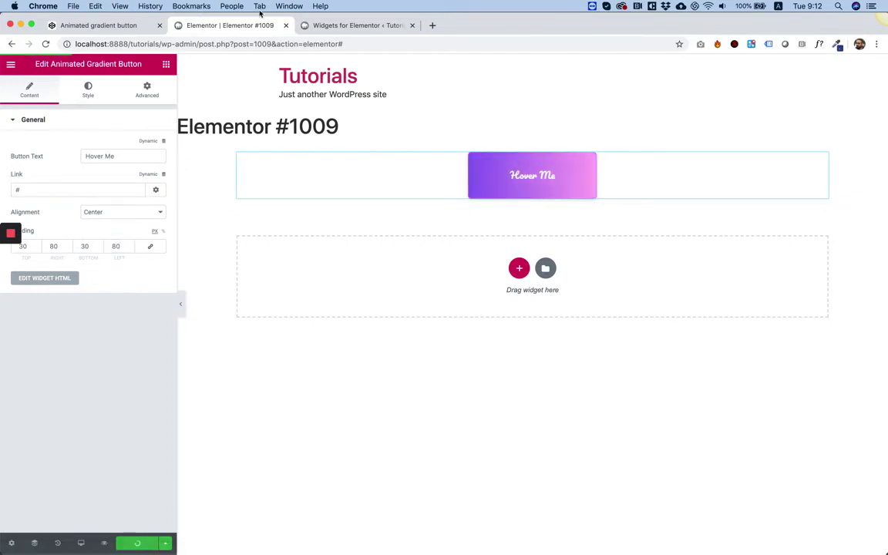
Step: Examine the background-image gradient colours in the widget CSS and compare them with the button on the Elementor page
{"action": "left_click", "coordinate": [343, 25]}
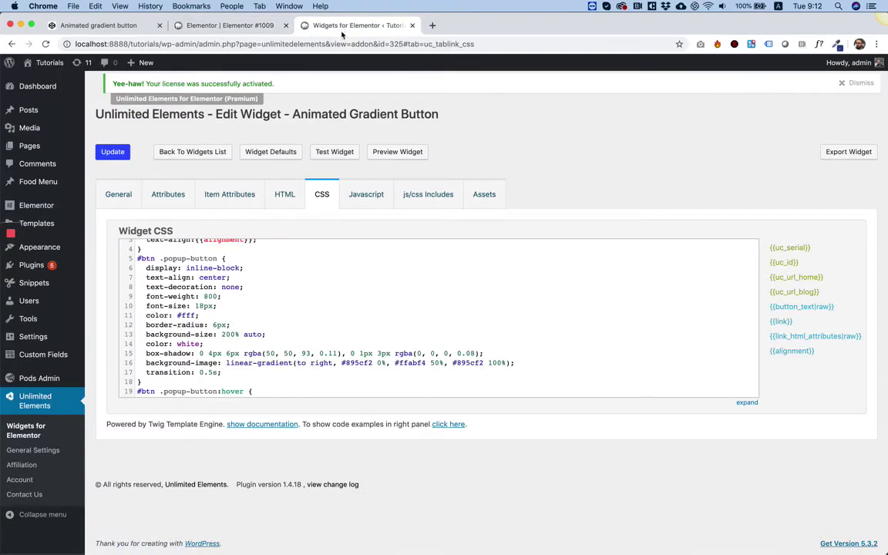
{"action": "scroll", "coordinate": [303, 327], "scroll_direction": "down", "scroll_amount": 1}
{"action": "scroll", "coordinate": [303, 327], "scroll_direction": "up", "scroll_amount": 3}
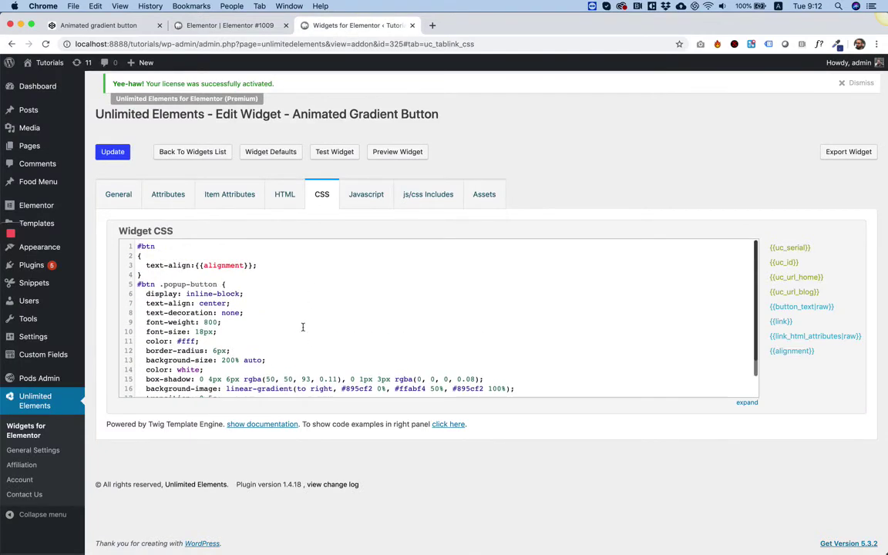
{"action": "scroll", "coordinate": [303, 327], "scroll_direction": "down", "scroll_amount": 3}
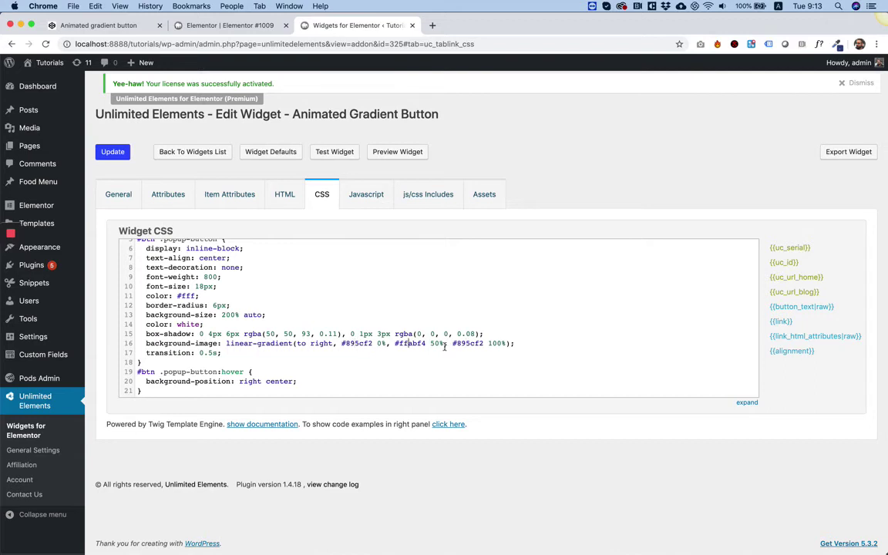
{"action": "left_click", "coordinate": [455, 344]}
{"action": "left_click", "coordinate": [243, 28]}
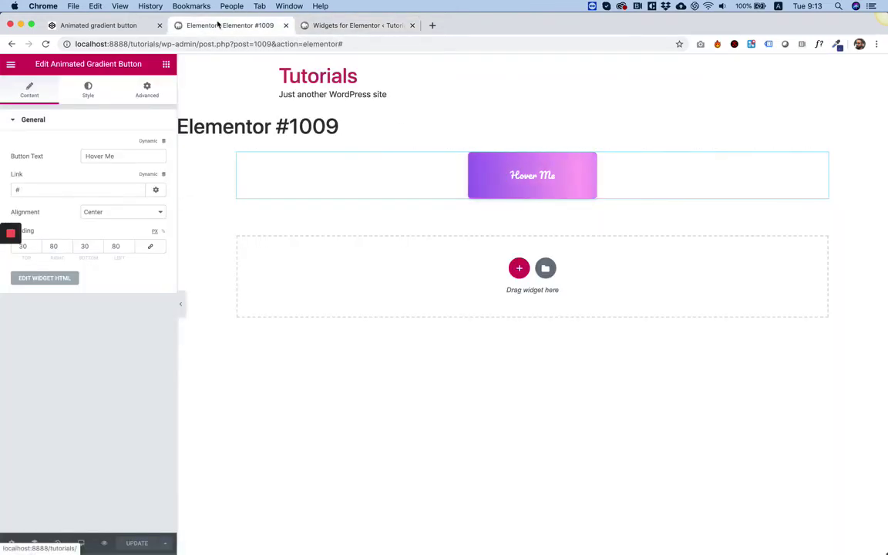
{"action": "left_click", "coordinate": [347, 27]}
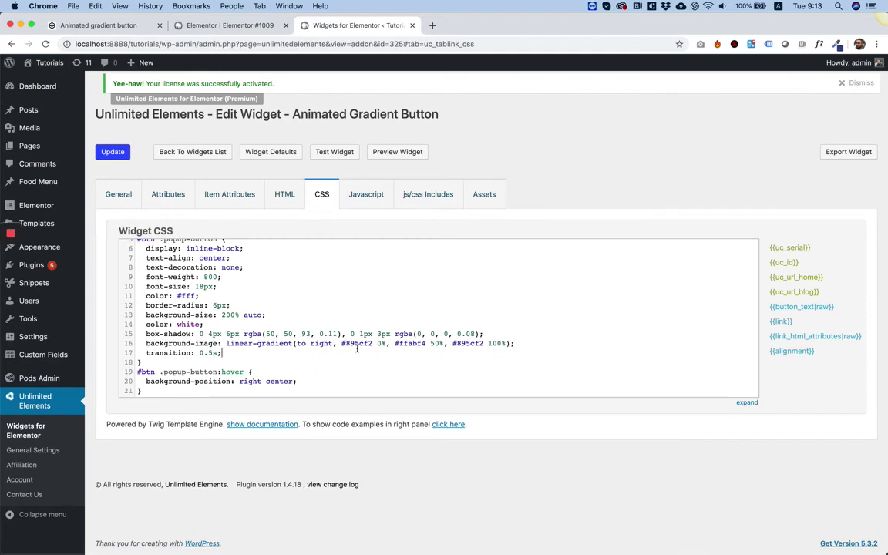
Step: Add a Color Picker attribute to the widget, titled Color One, named color_one, with default value #00c1ff
{"action": "left_click", "coordinate": [168, 194]}
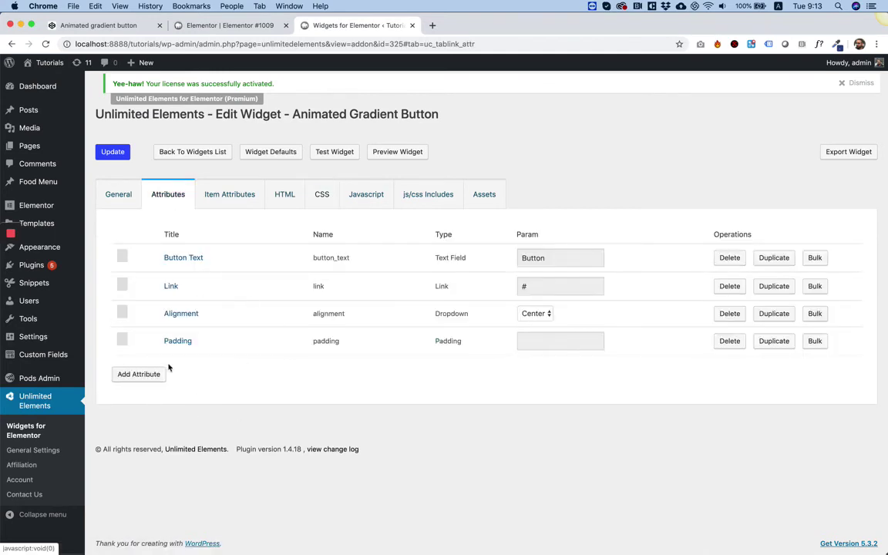
{"action": "left_click", "coordinate": [135, 374]}
{"action": "left_click", "coordinate": [258, 179]}
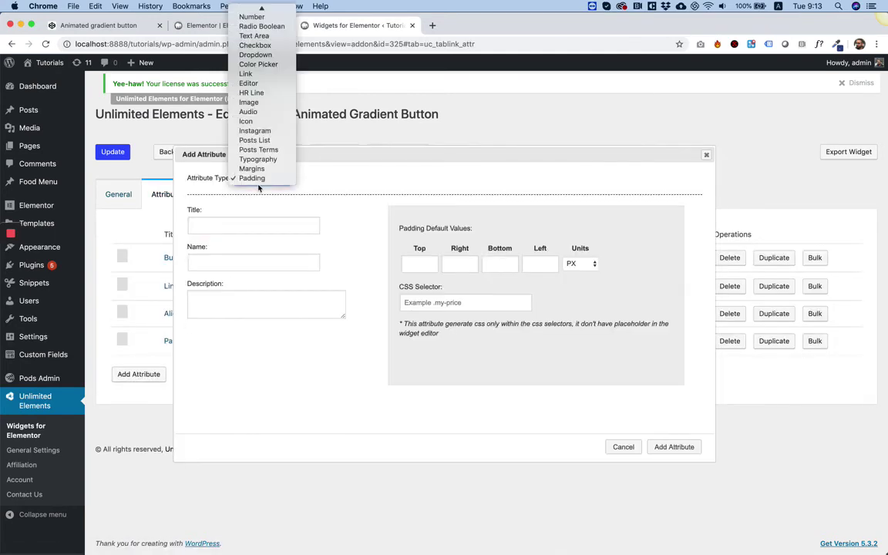
{"action": "key", "text": "Return"}
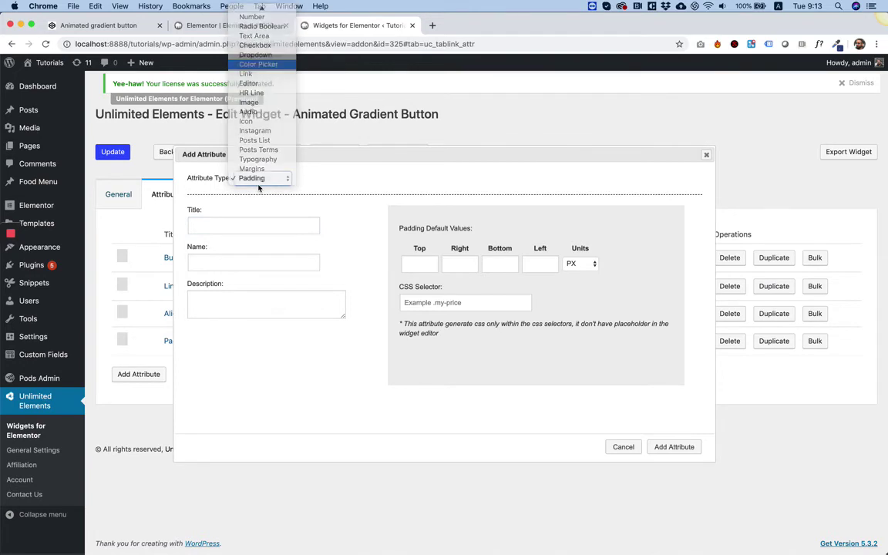
{"action": "type", "text": "C"}
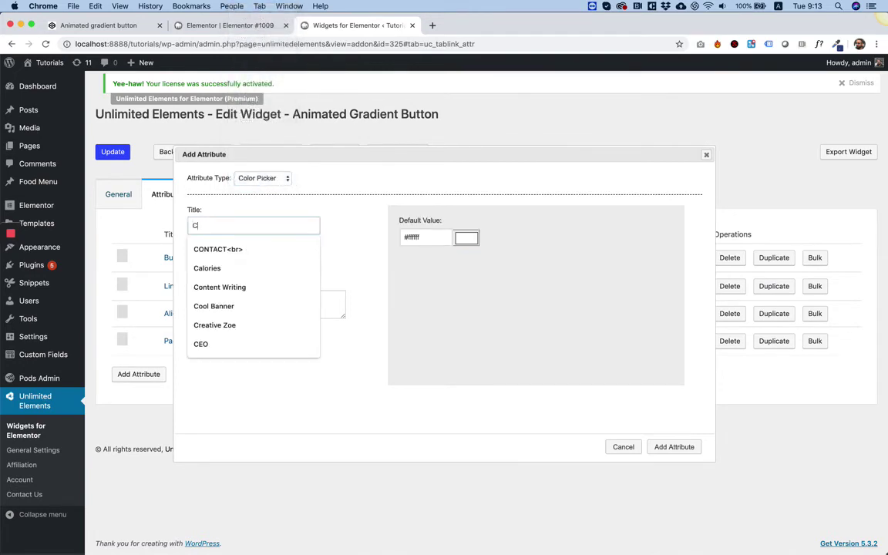
{"action": "type", "text": "olor One"}
{"action": "key", "text": "Tab"}
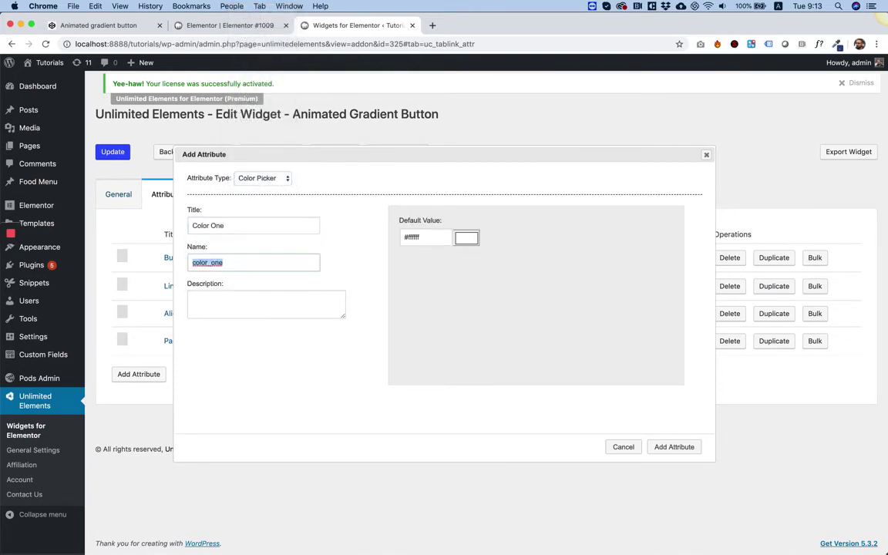
{"action": "left_click", "coordinate": [465, 238]}
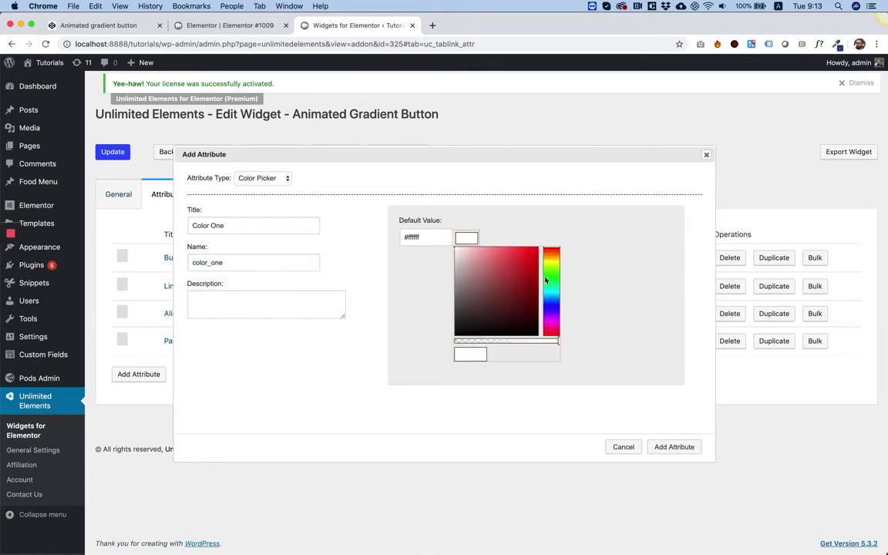
{"action": "left_click", "coordinate": [552, 298]}
{"action": "left_click_drag", "start_coordinate": [479, 247], "coordinate": [554, 246]}
{"action": "left_click", "coordinate": [660, 446]}
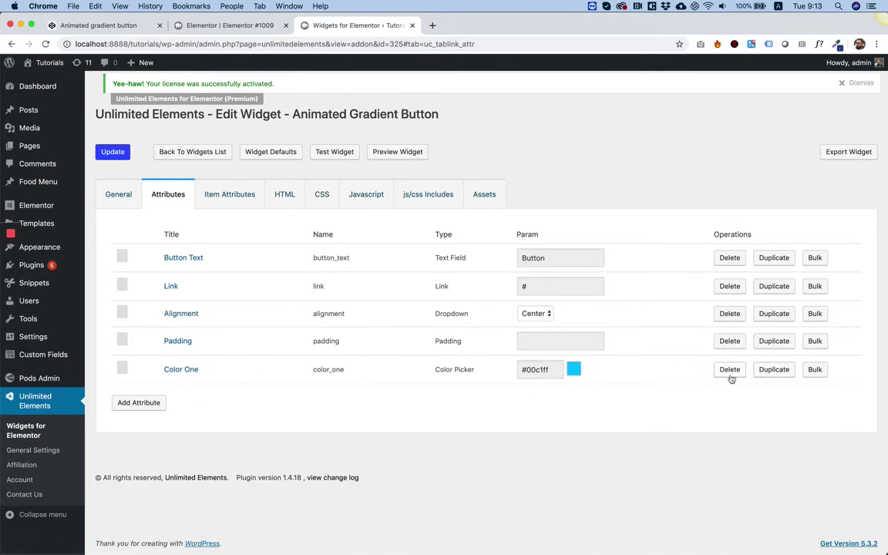
Step: Duplicate the Color One attribute and edit the copy to title Color Two, name color_two and default value #006fff
{"action": "left_click", "coordinate": [763, 371]}
{"action": "left_click", "coordinate": [180, 398]}
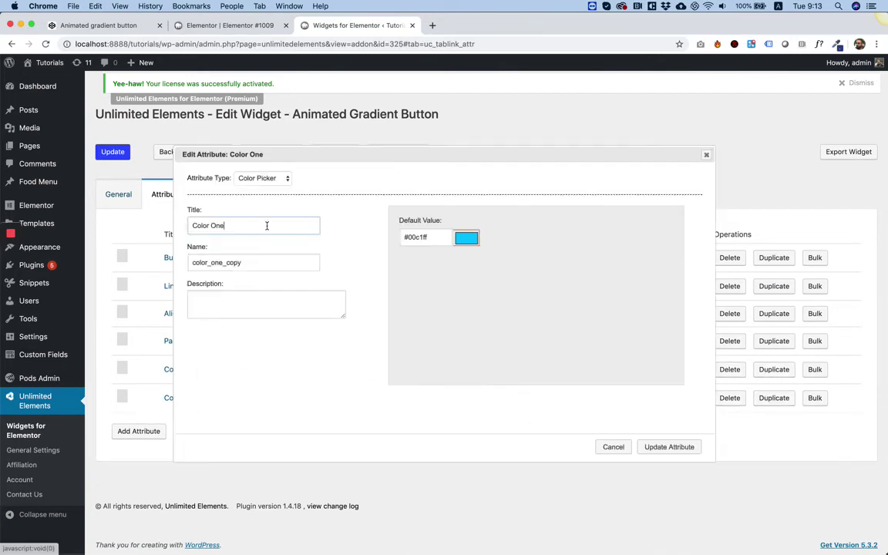
{"action": "type", "text": "T"}
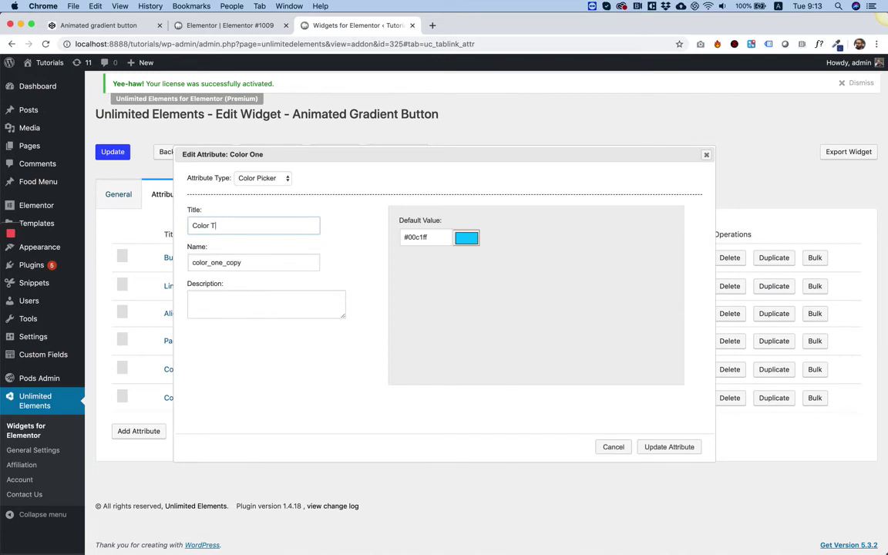
{"action": "type", "text": "wo"}
{"action": "key", "text": "Tab"}
{"action": "key", "text": "End"}
{"action": "key", "text": "BackSpace"}
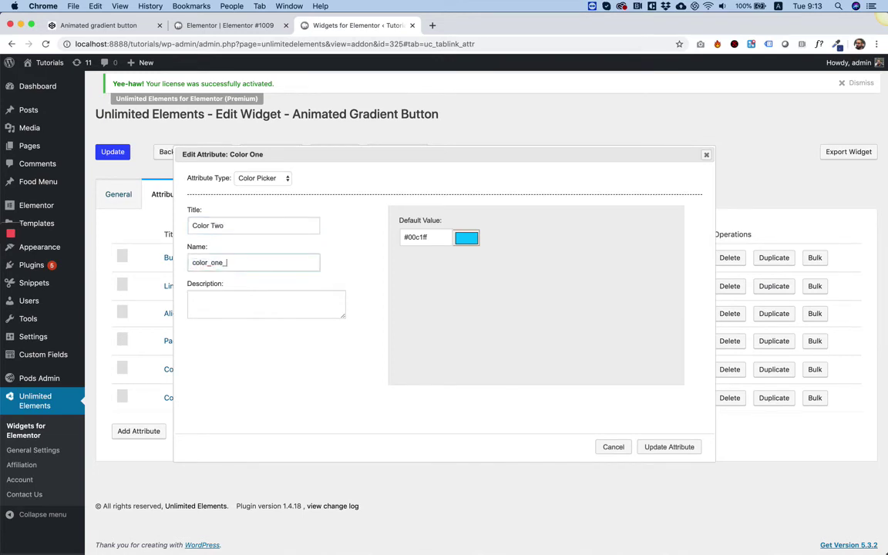
{"action": "left_click", "coordinate": [469, 237]}
{"action": "left_click", "coordinate": [551, 300]}
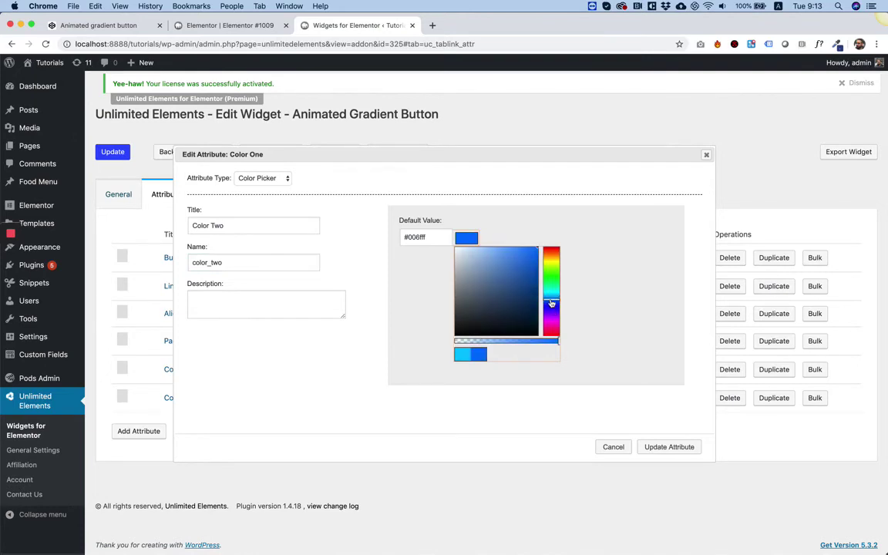
{"action": "left_click", "coordinate": [670, 447]}
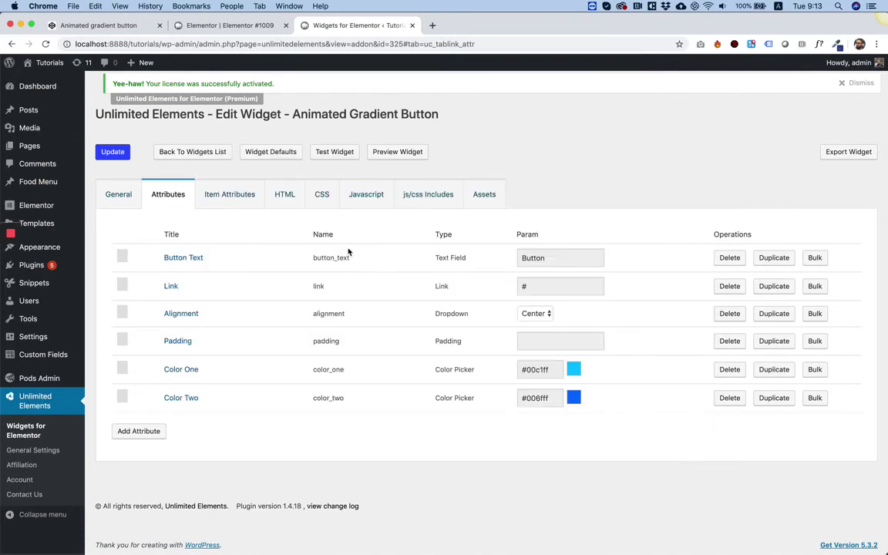
Step: Duplicate the Color Two attribute and edit the copy to title Color Three, name color_three and default value #3500ff
{"action": "left_click", "coordinate": [774, 398]}
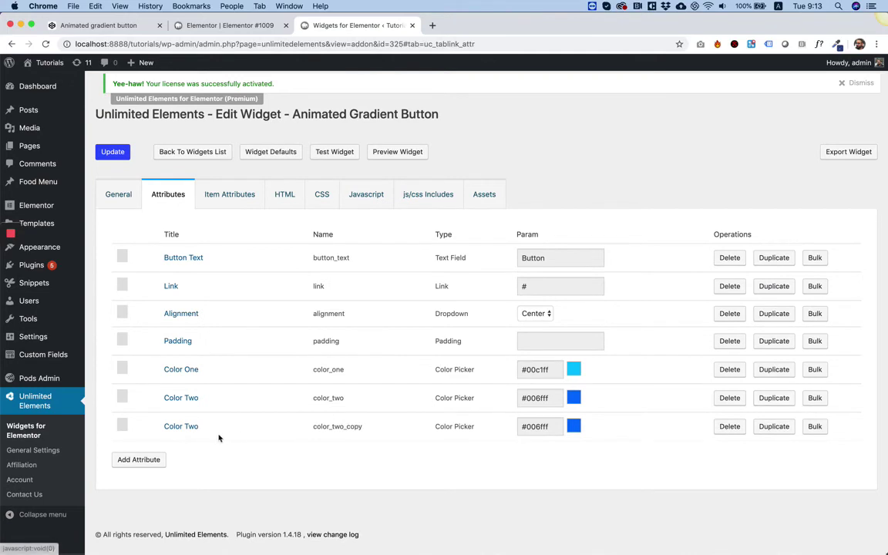
{"action": "left_click", "coordinate": [189, 426]}
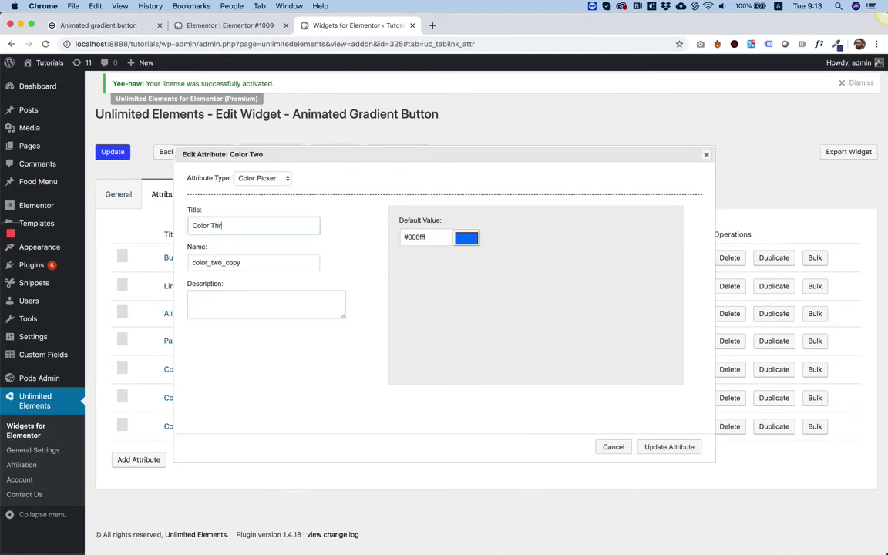
{"action": "key", "text": "Tab"}
{"action": "key", "text": "BackSpace"}
{"action": "key", "text": "BackSpace"}
{"action": "key", "text": "BackSpace"}
{"action": "key", "text": "BackSpace"}
{"action": "key", "text": "BackSpace"}
{"action": "key", "text": "BackSpace"}
{"action": "key", "text": "BackSpace"}
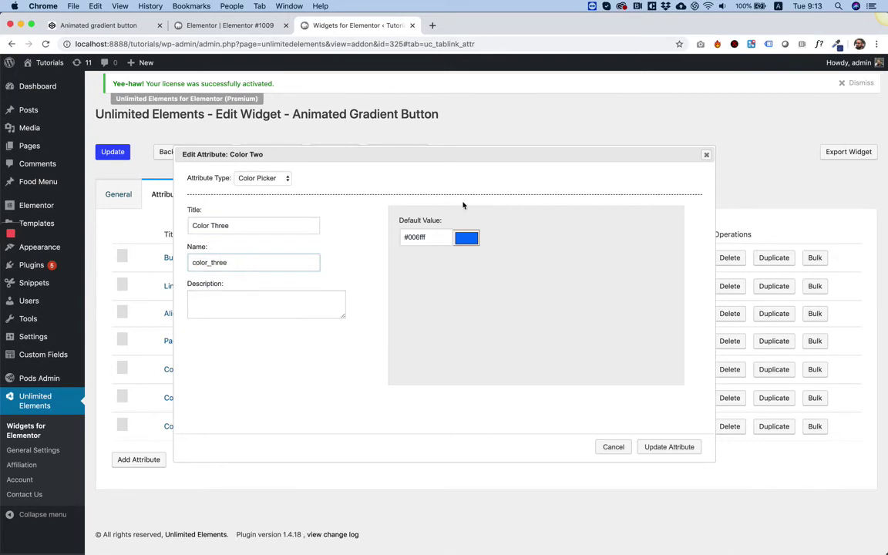
{"action": "left_click", "coordinate": [467, 238]}
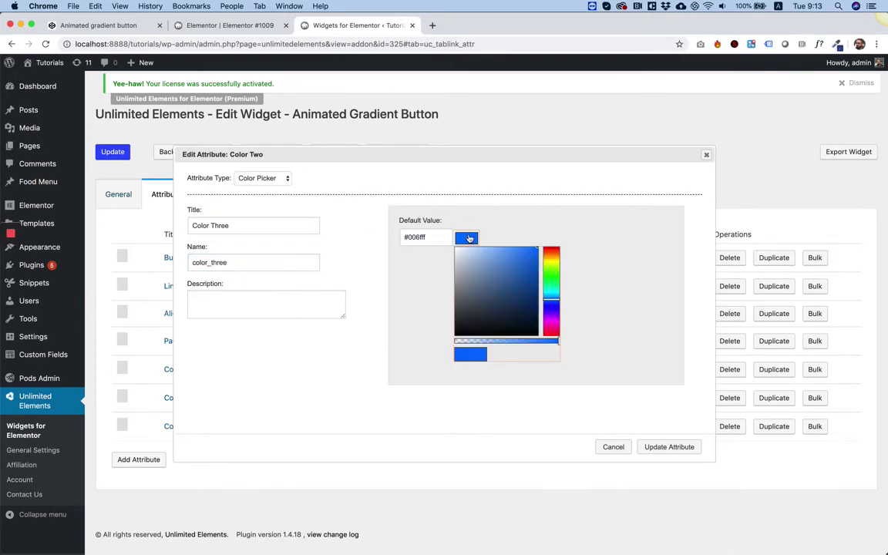
{"action": "left_click", "coordinate": [555, 310]}
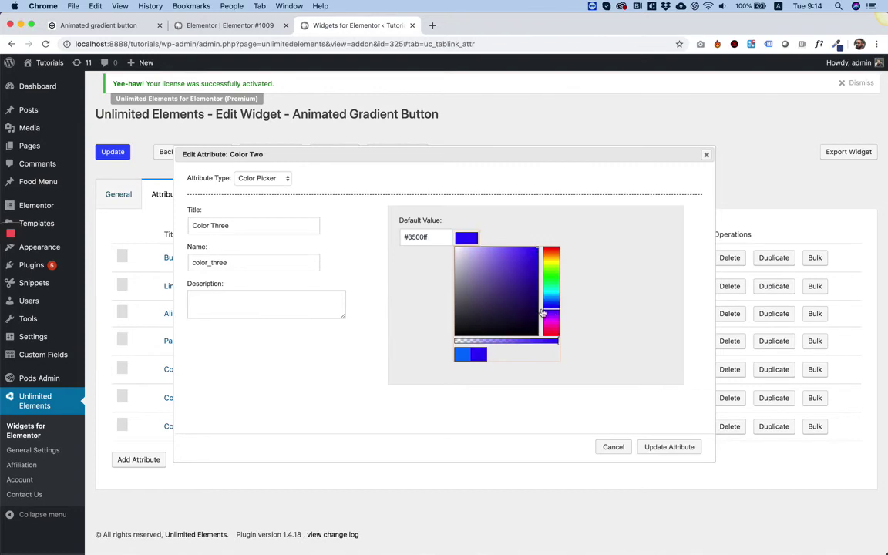
{"action": "left_click", "coordinate": [672, 448]}
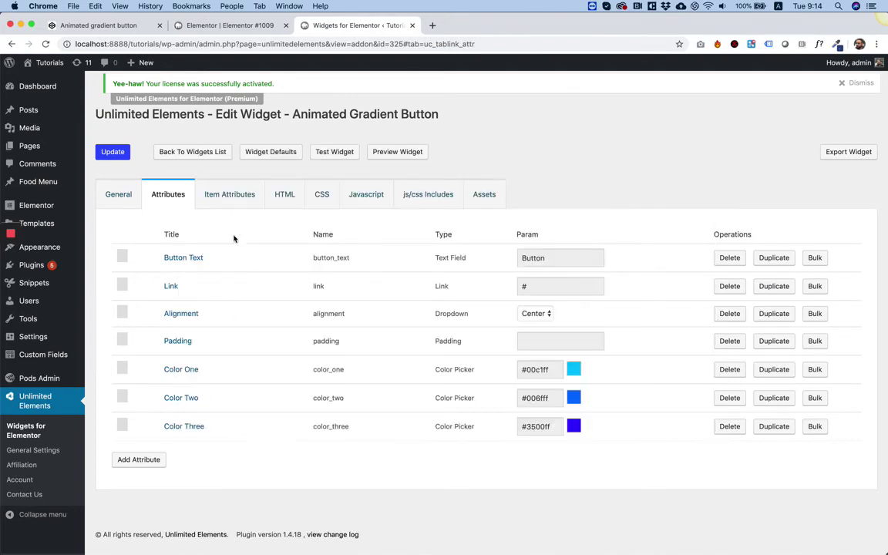
Step: Replace the gradient's 0% and 50% colours in the widget CSS with {{color_one}} and {{color_two}}, and update the widget
{"action": "left_click", "coordinate": [323, 195]}
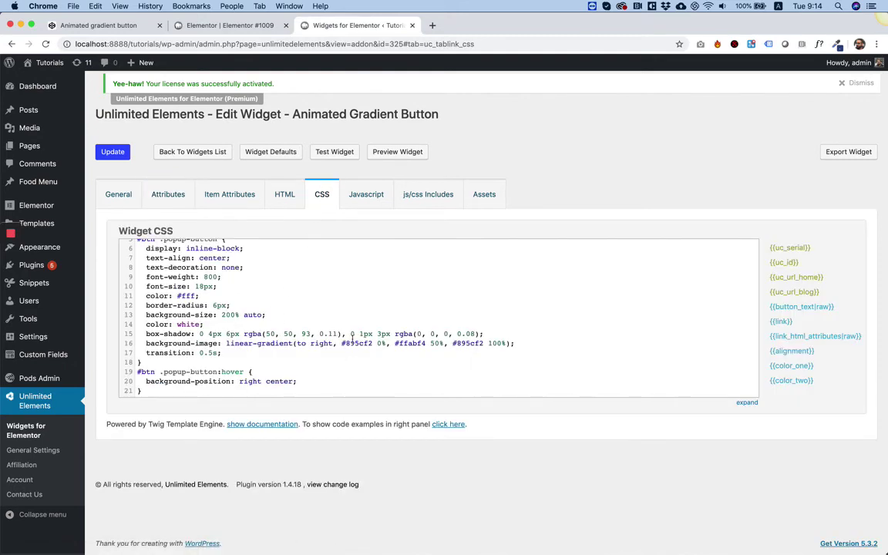
{"action": "left_click_drag", "start_coordinate": [373, 343], "coordinate": [360, 343]}
{"action": "left_click", "coordinate": [794, 365]}
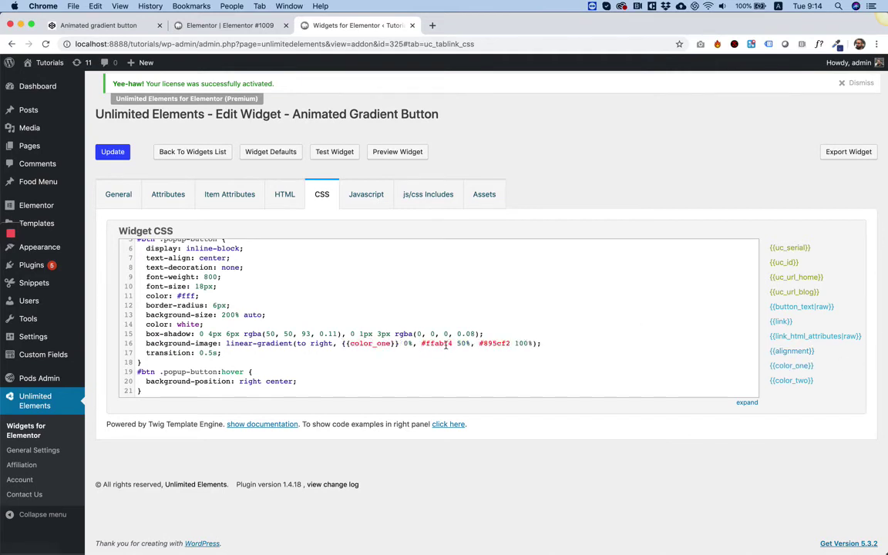
{"action": "left_click_drag", "start_coordinate": [451, 343], "coordinate": [421, 343]}
{"action": "left_click", "coordinate": [791, 381]}
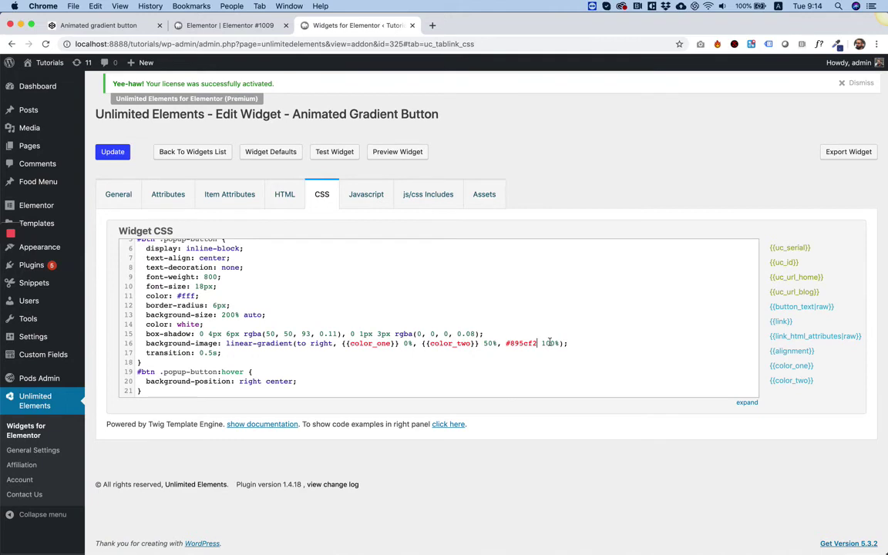
{"action": "left_click", "coordinate": [125, 153]}
Step: Replace the gradient's 100% colour in the widget CSS with the {{color_three}} variable and update the widget
{"action": "left_click", "coordinate": [154, 197]}
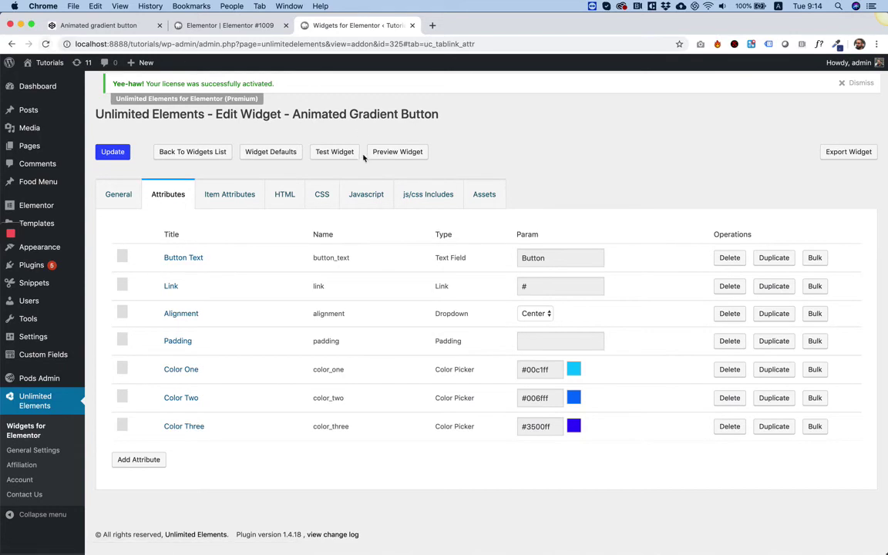
{"action": "left_click", "coordinate": [279, 197]}
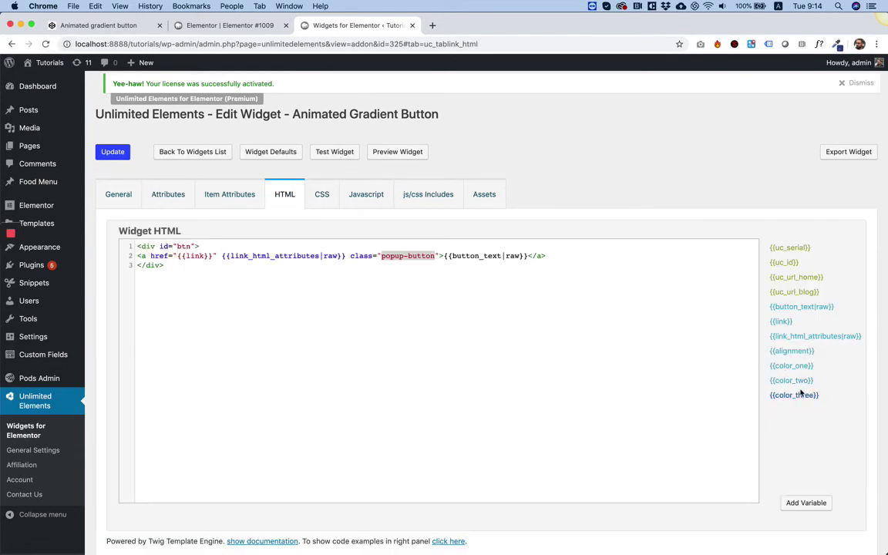
{"action": "left_click", "coordinate": [323, 198]}
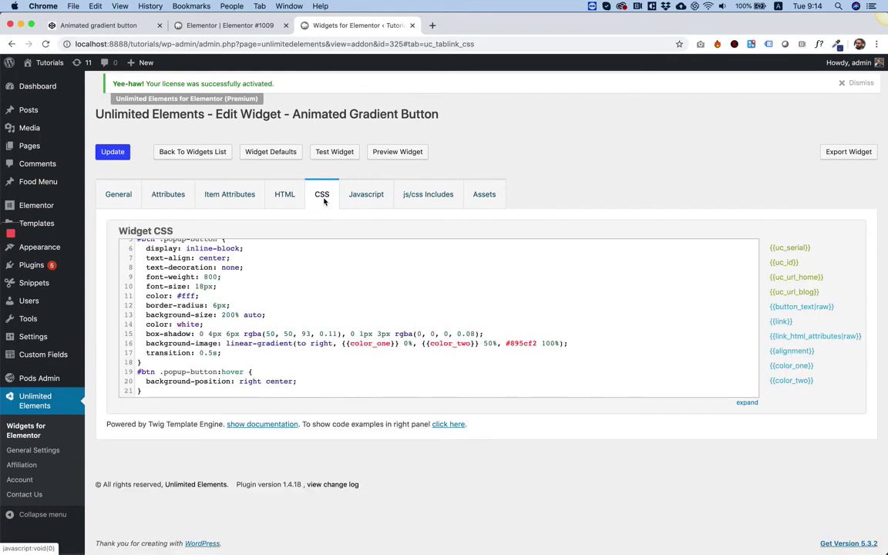
{"action": "scroll", "coordinate": [798, 316], "scroll_direction": "down", "scroll_amount": 2}
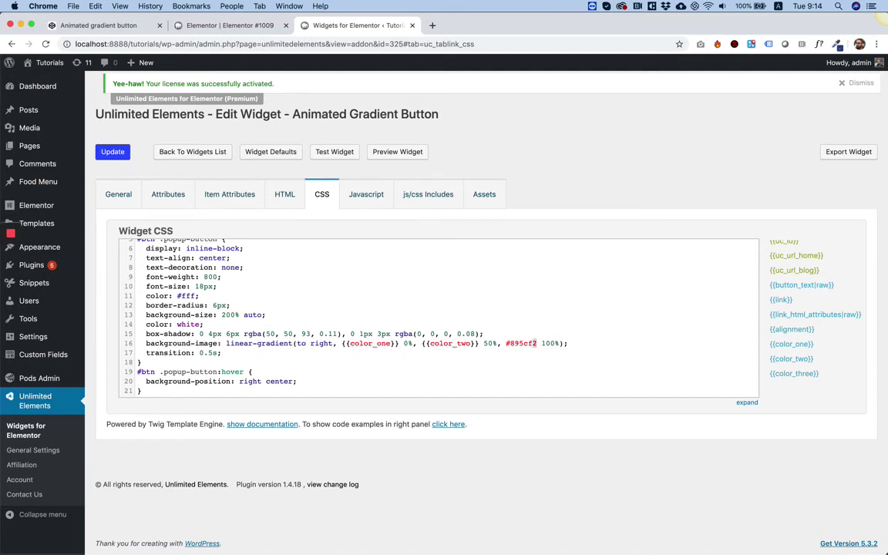
{"action": "key", "text": "shift+Left"}
{"action": "key", "text": "shift+Left"}
{"action": "key", "text": "shift+Left"}
{"action": "key", "text": "shift+Left"}
{"action": "key", "text": "shift+Left"}
{"action": "key", "text": "shift+Left"}
{"action": "key", "text": "shift+Left"}
{"action": "left_click", "coordinate": [799, 373]}
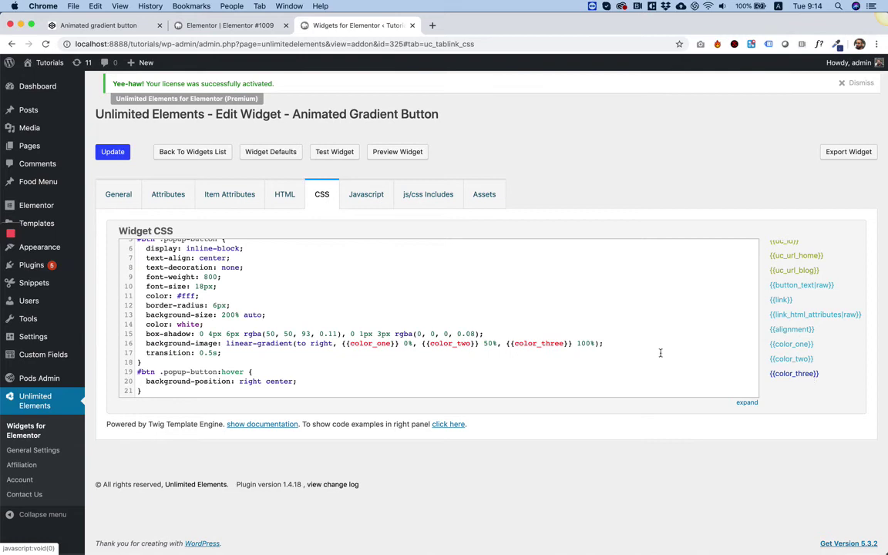
{"action": "left_click", "coordinate": [124, 152]}
Step: Reload the Elementor page and set the gradient button's Color Three to the pink swatch #ff1cb7
{"action": "left_click", "coordinate": [226, 27]}
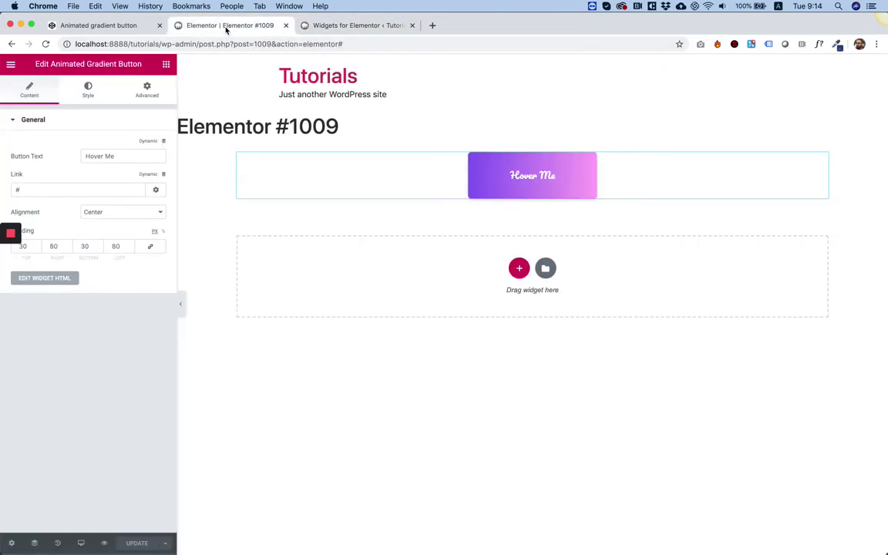
{"action": "left_click", "coordinate": [46, 44]}
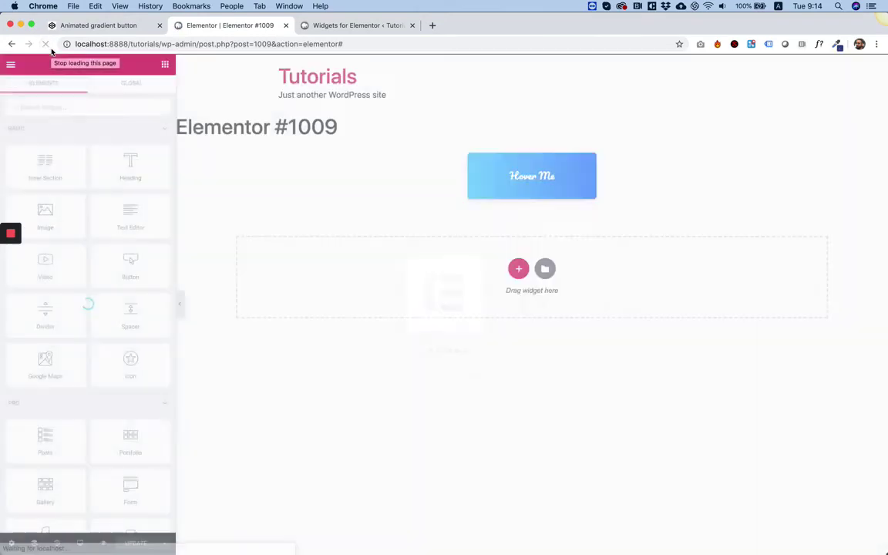
{"action": "left_click", "coordinate": [428, 174]}
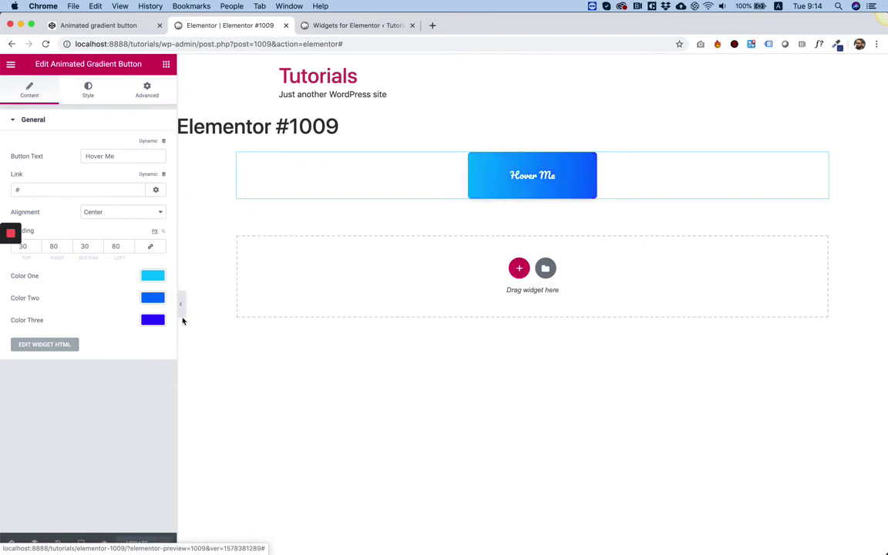
{"action": "left_click", "coordinate": [153, 320]}
{"action": "left_click", "coordinate": [88, 445]}
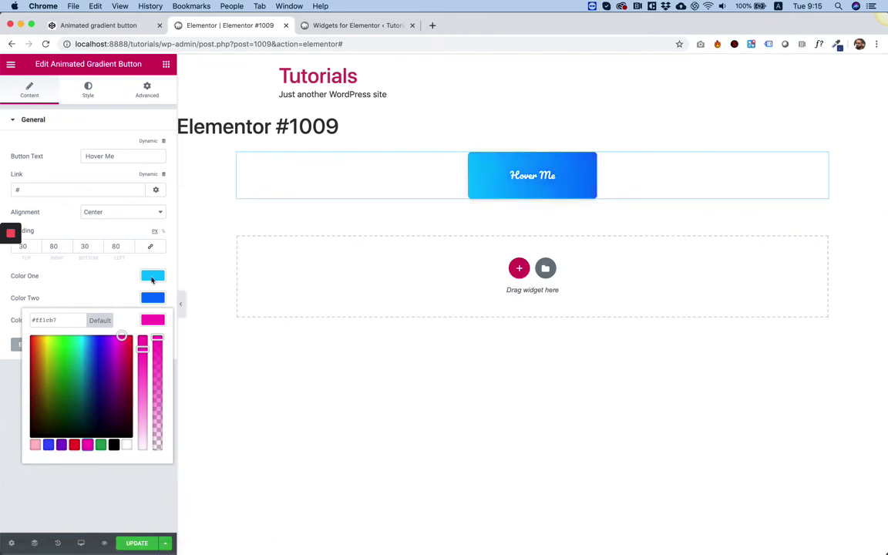
Step: Set the gradient button's Color Two to a green, #00ea79, picked from the colour spectrum
{"action": "left_click", "coordinate": [85, 292]}
{"action": "left_click", "coordinate": [153, 298]}
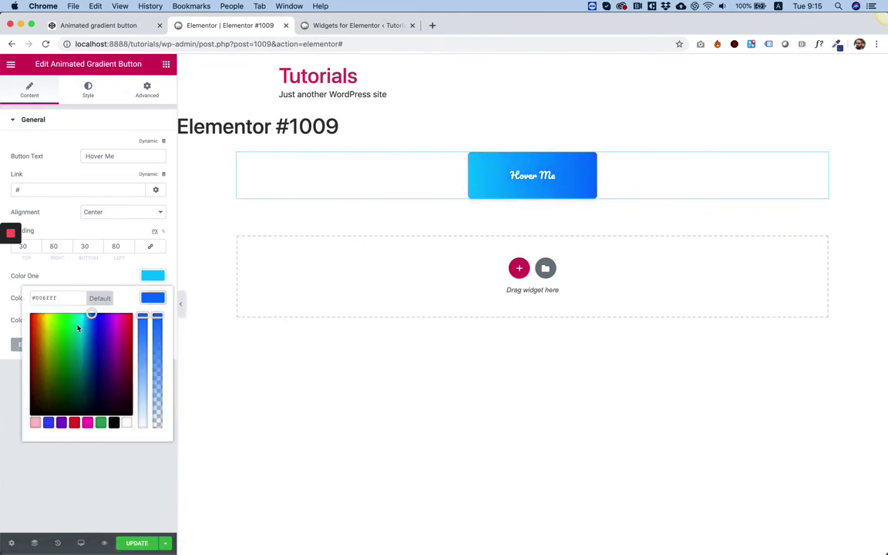
{"action": "mouse_move", "coordinate": [78, 328]}
{"action": "left_mouse_down"}
{"action": "mouse_move", "coordinate": [81, 320]}
{"action": "mouse_move", "coordinate": [73, 322]}
{"action": "left_mouse_up"}
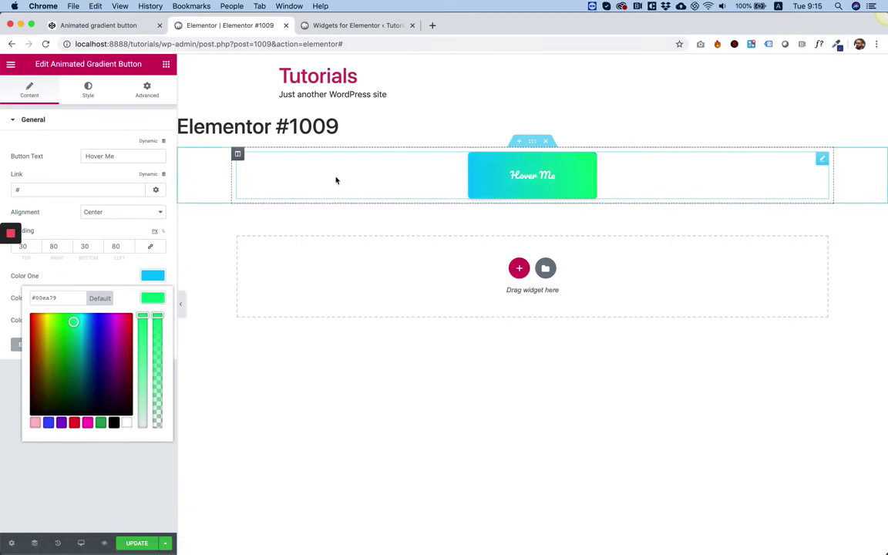
{"action": "left_click", "coordinate": [96, 486]}
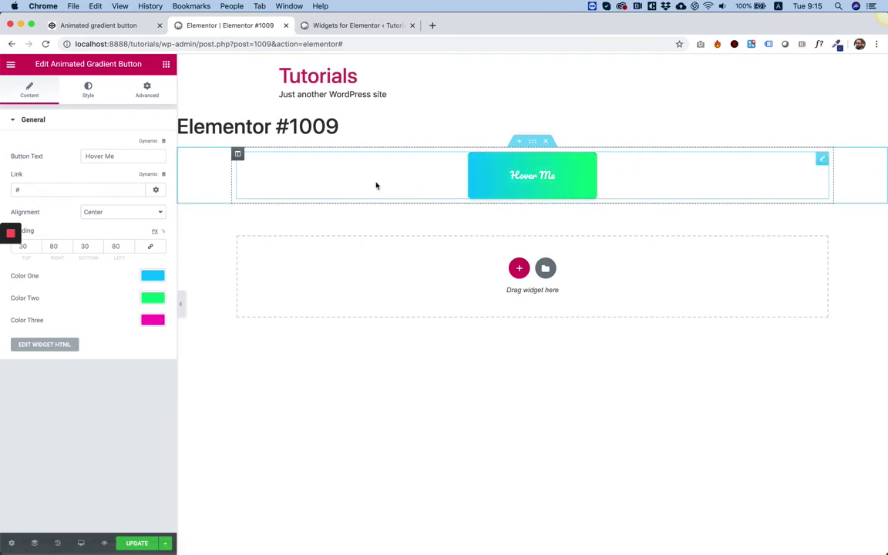
Step: Duplicate the gradient button and save the page with the upper button's Color One set to the red swatch #ed1c24
{"action": "right_click", "coordinate": [558, 178]}
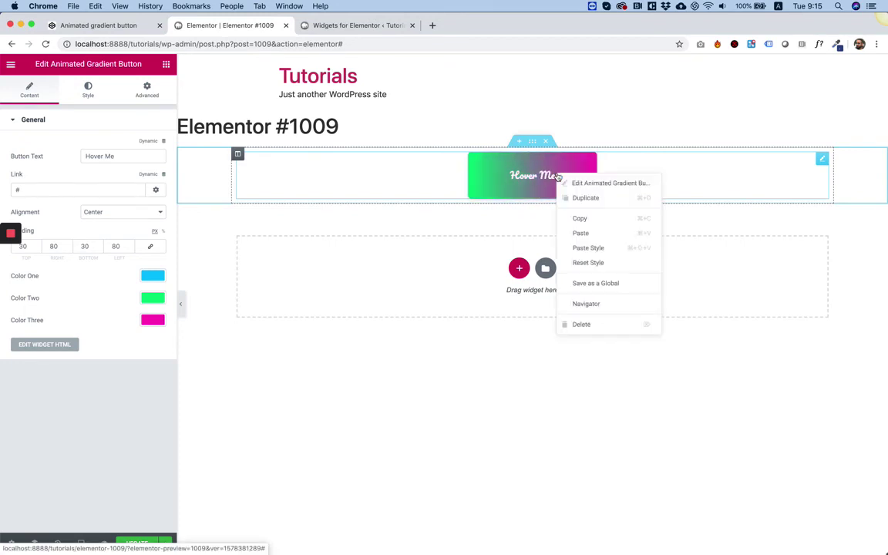
{"action": "left_click", "coordinate": [598, 199]}
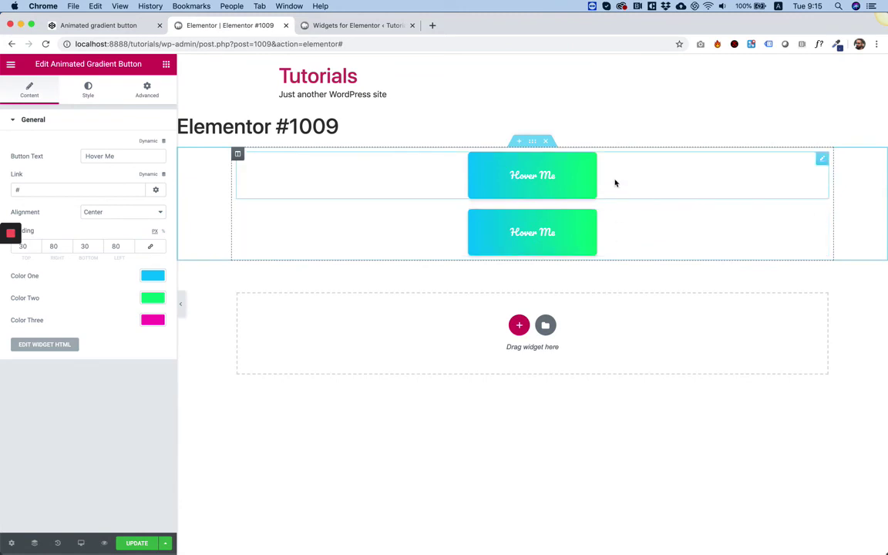
{"action": "left_click", "coordinate": [154, 280]}
{"action": "left_click", "coordinate": [75, 401]}
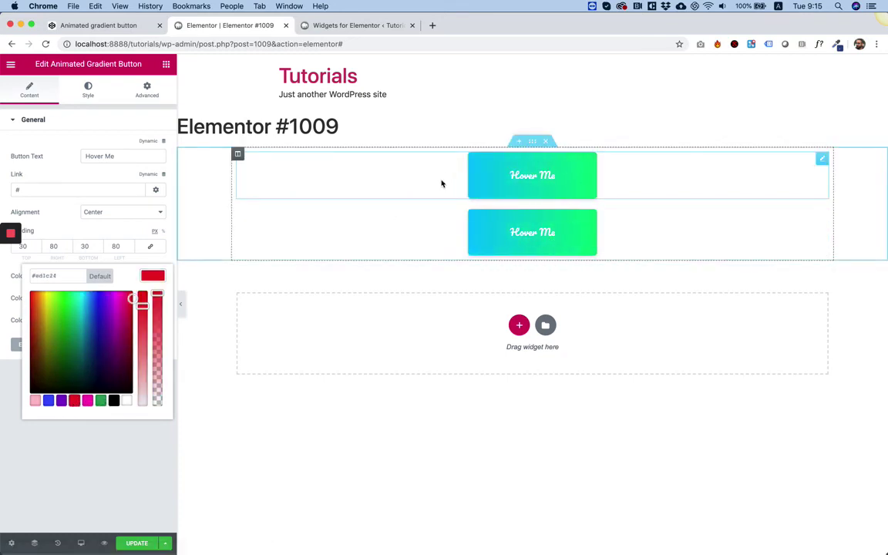
{"action": "left_click", "coordinate": [366, 419]}
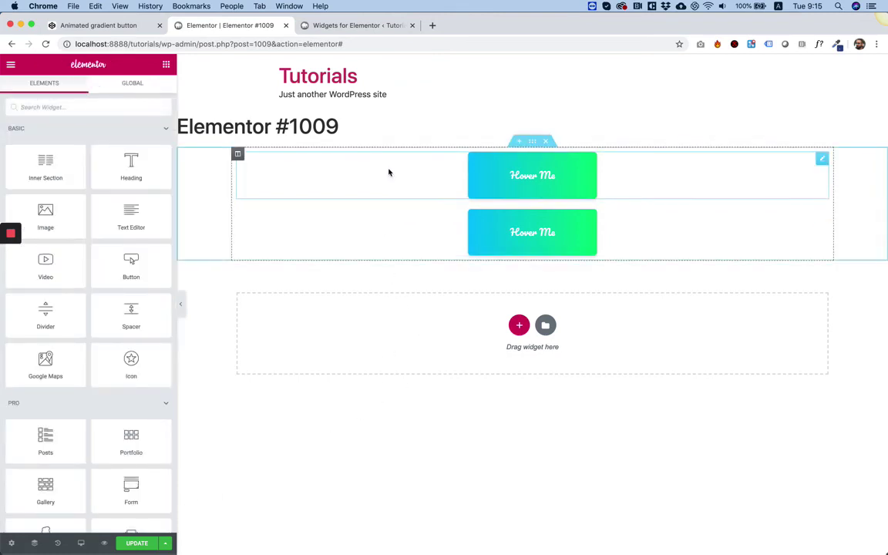
{"action": "left_click", "coordinate": [132, 544]}
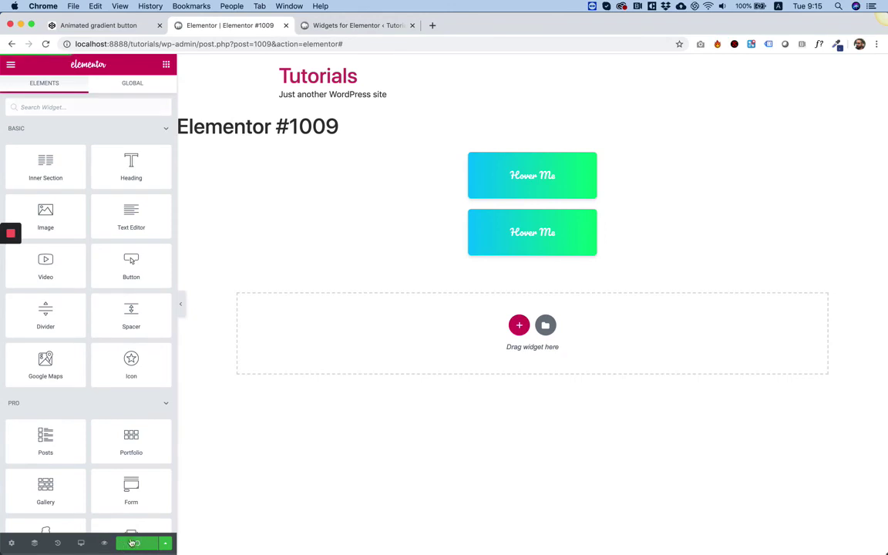
Step: Replace the div's btn id in the widget HTML with the {{uc_id}} variable and update the widget
{"action": "left_click", "coordinate": [323, 27]}
{"action": "scroll", "coordinate": [219, 337], "scroll_direction": "up", "scroll_amount": 3}
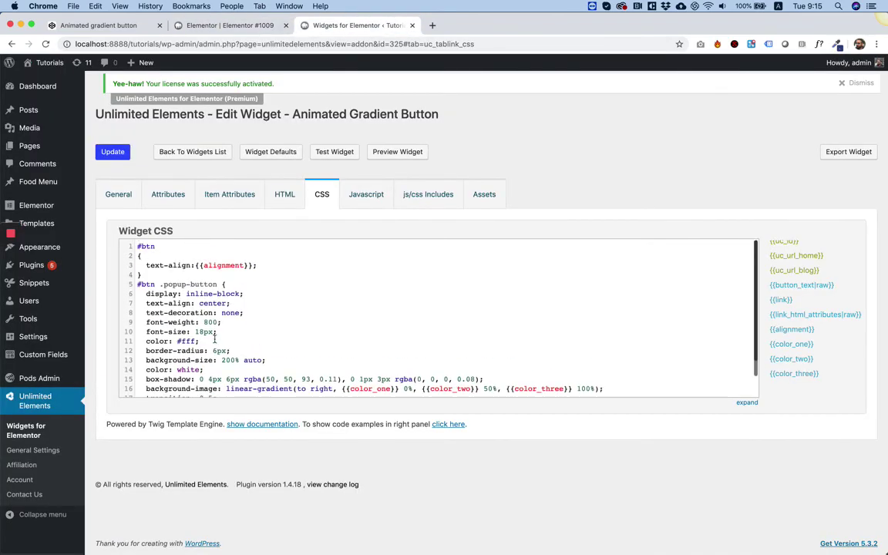
{"action": "scroll", "coordinate": [142, 253], "scroll_direction": "down", "scroll_amount": 3}
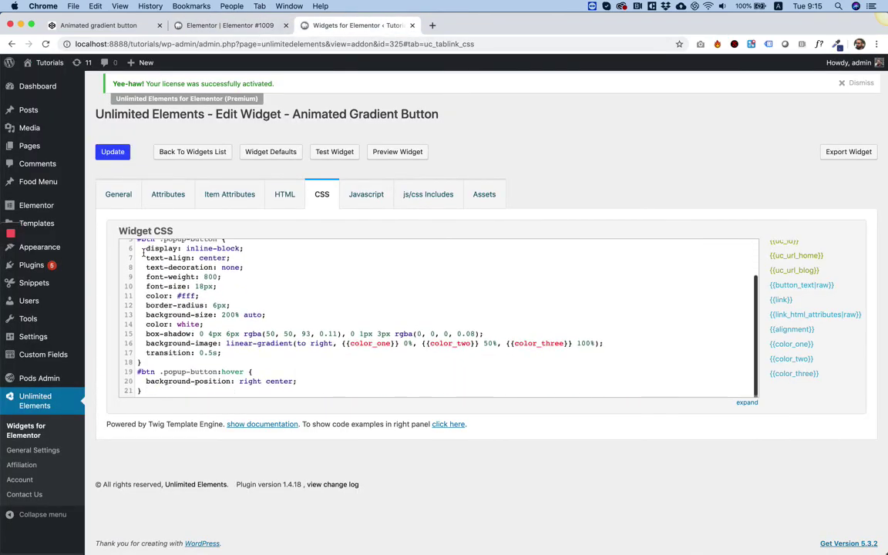
{"action": "scroll", "coordinate": [142, 253], "scroll_direction": "up", "scroll_amount": 3}
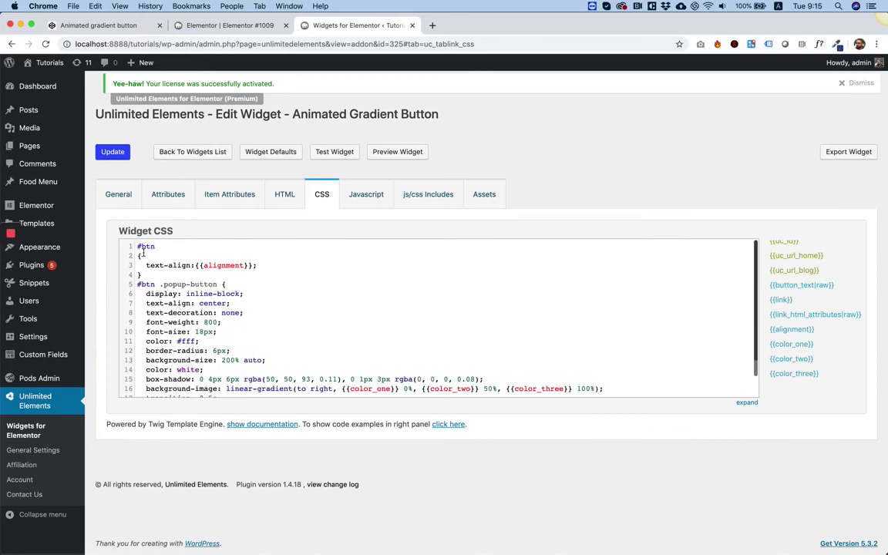
{"action": "left_click", "coordinate": [279, 196]}
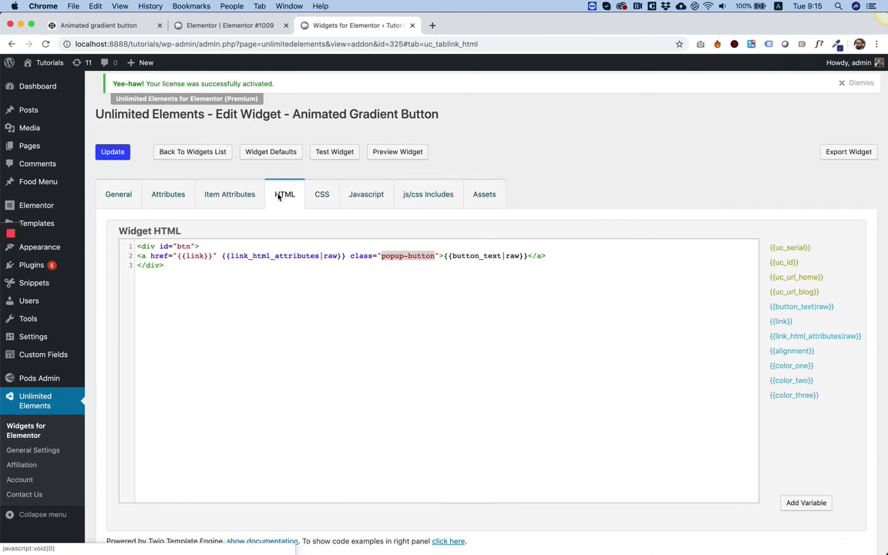
{"action": "left_click", "coordinate": [193, 246]}
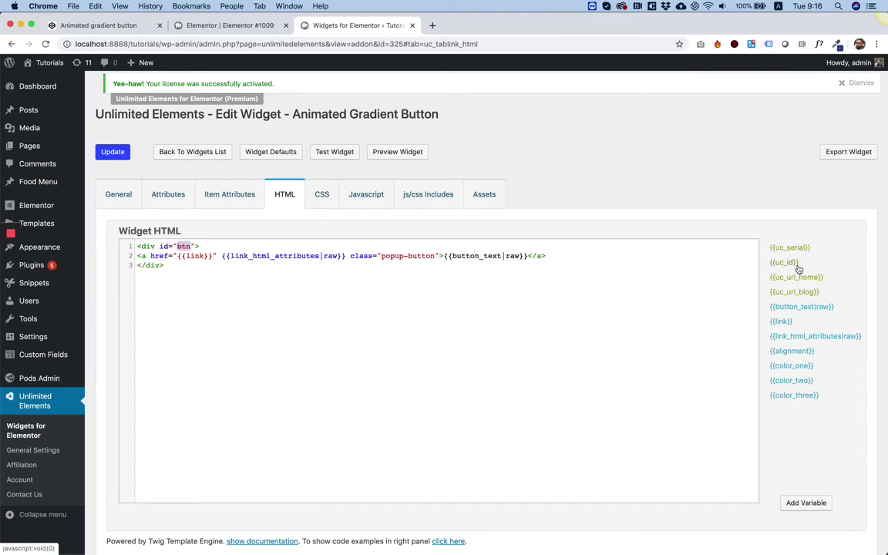
{"action": "left_click", "coordinate": [785, 263]}
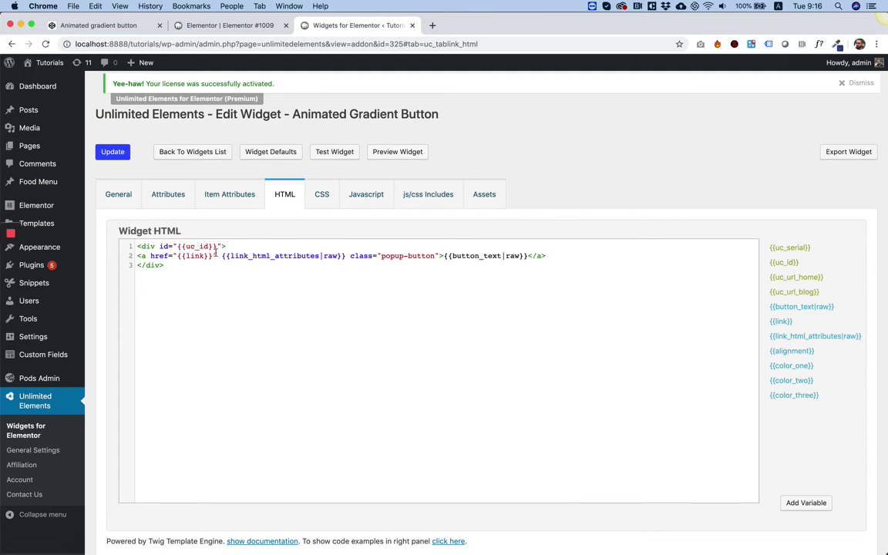
{"action": "left_click", "coordinate": [116, 157]}
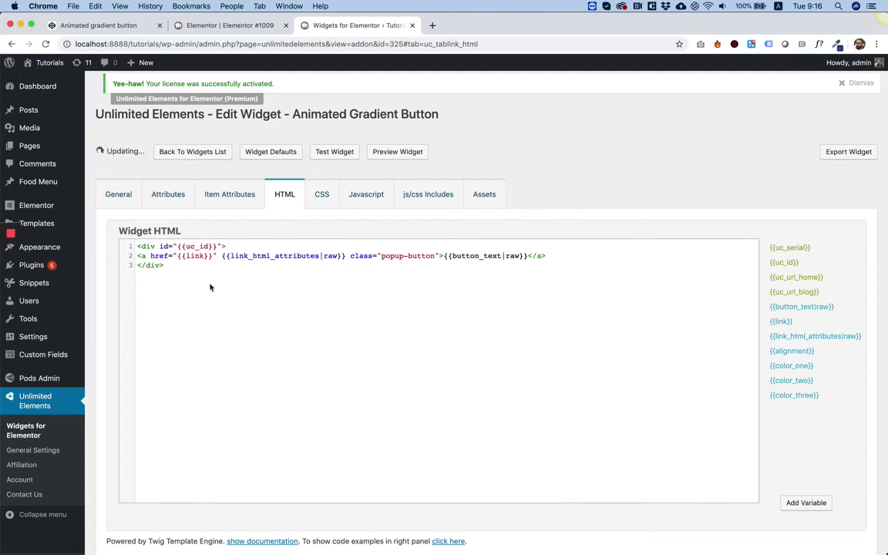
Step: Replace #btn with #{{uc_id}} in all three selectors of the widget CSS and update the widget
{"action": "left_click", "coordinate": [328, 194]}
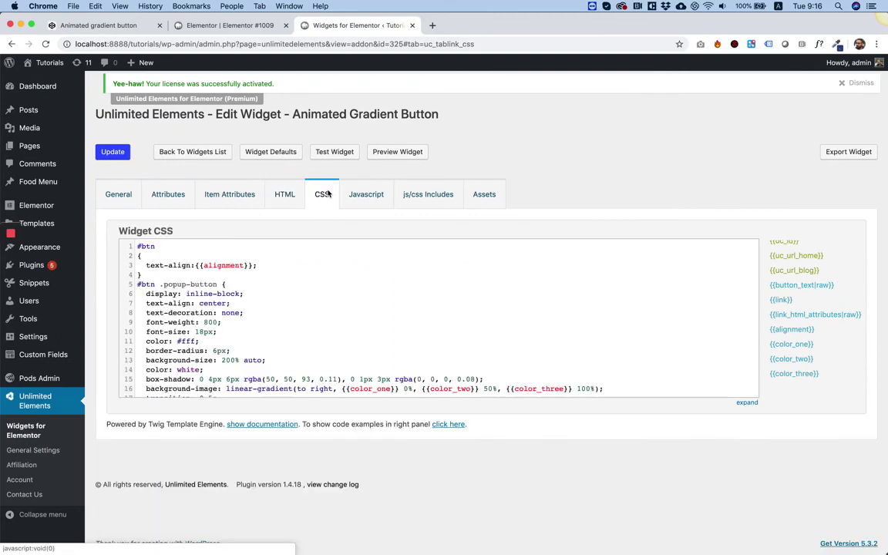
{"action": "left_click", "coordinate": [182, 248]}
{"action": "key", "text": "super+shift+Left"}
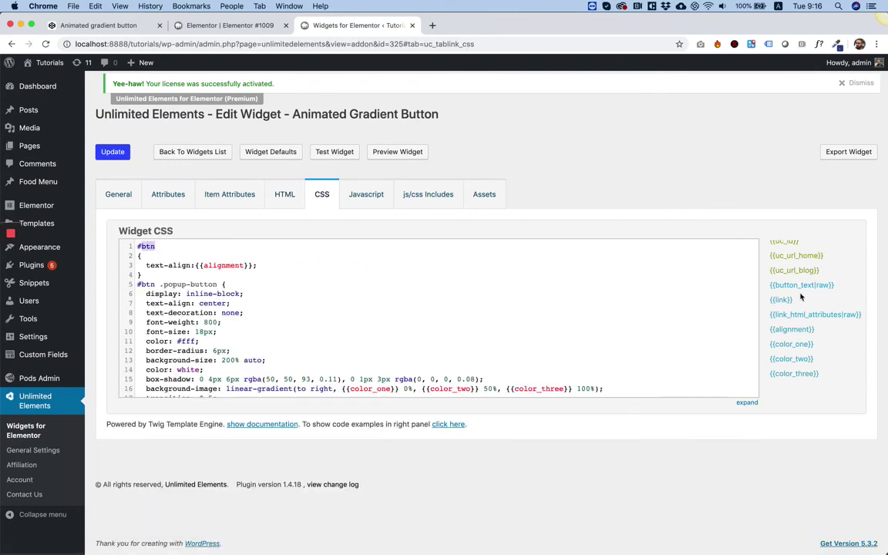
{"action": "scroll", "coordinate": [798, 286], "scroll_direction": "up", "scroll_amount": 2}
{"action": "left_click", "coordinate": [786, 261]}
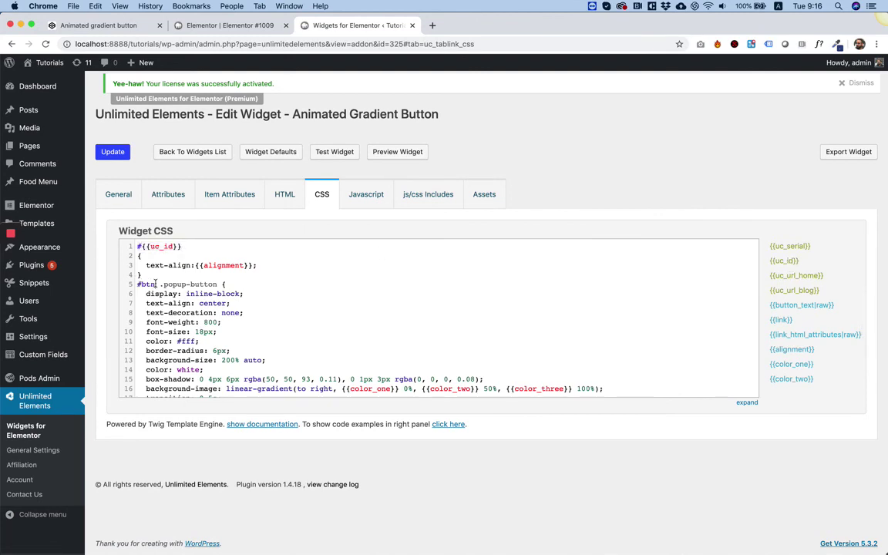
{"action": "left_click_drag", "start_coordinate": [156, 285], "coordinate": [123, 285]}
{"action": "type", "text": "#{{uc_id}}"}
{"action": "scroll", "coordinate": [198, 296], "scroll_direction": "down", "scroll_amount": 2}
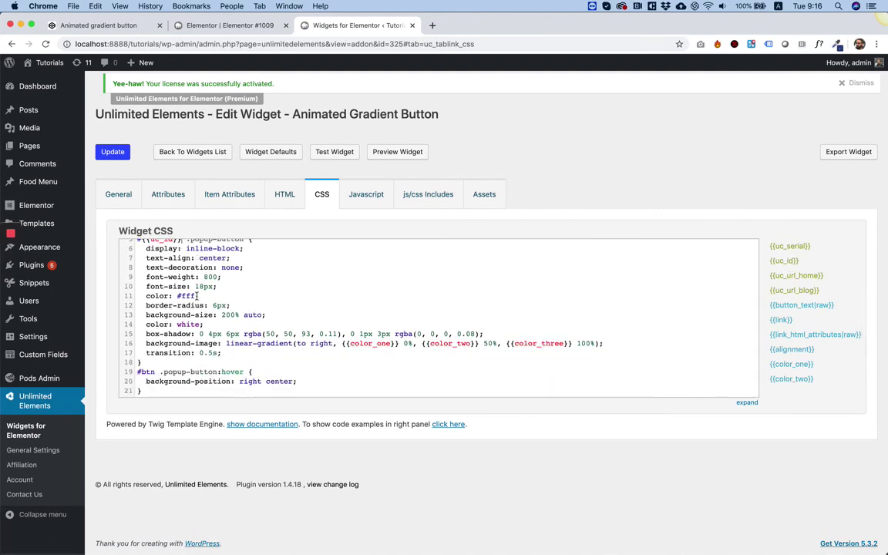
{"action": "left_click_drag", "start_coordinate": [155, 374], "coordinate": [123, 372]}
{"action": "type", "text": "#{{uc_id}}"}
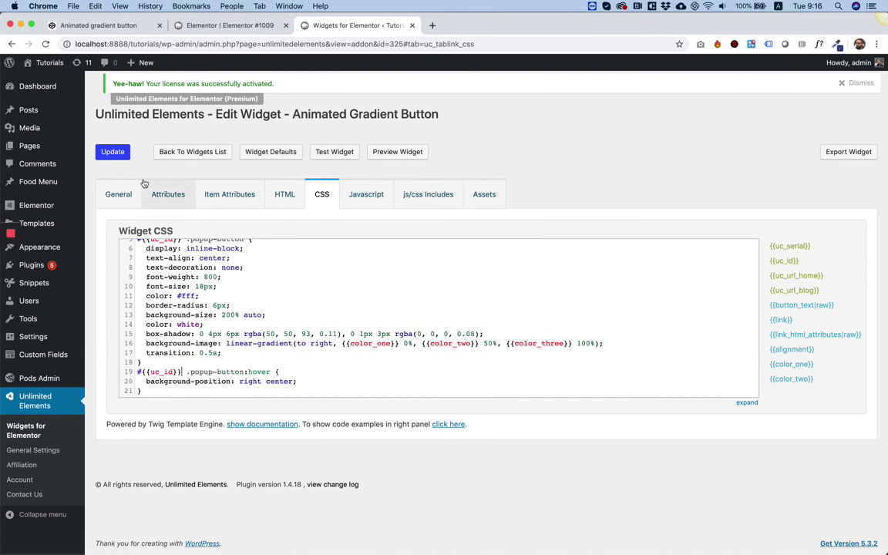
{"action": "left_click", "coordinate": [113, 152]}
Step: Reload the Elementor page and set the upper button's Color One to the black swatch #000000
{"action": "left_click", "coordinate": [221, 28]}
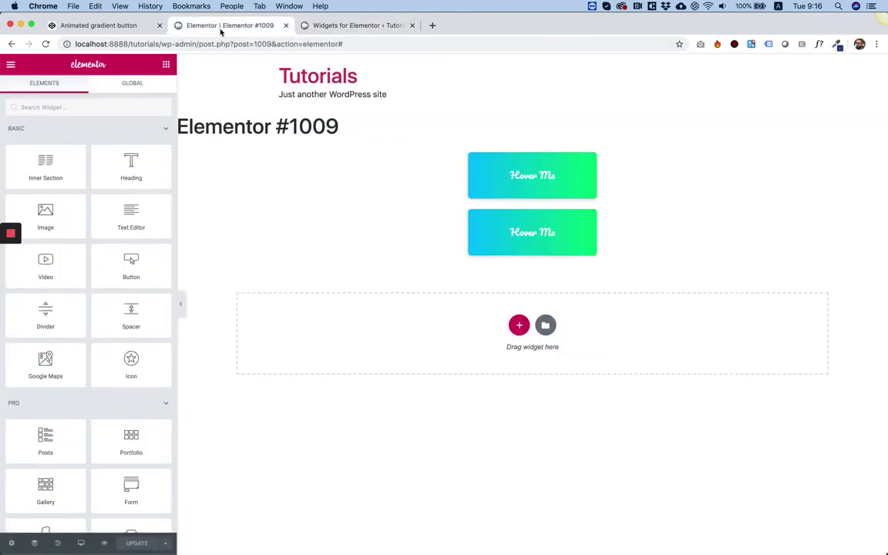
{"action": "left_click", "coordinate": [45, 44]}
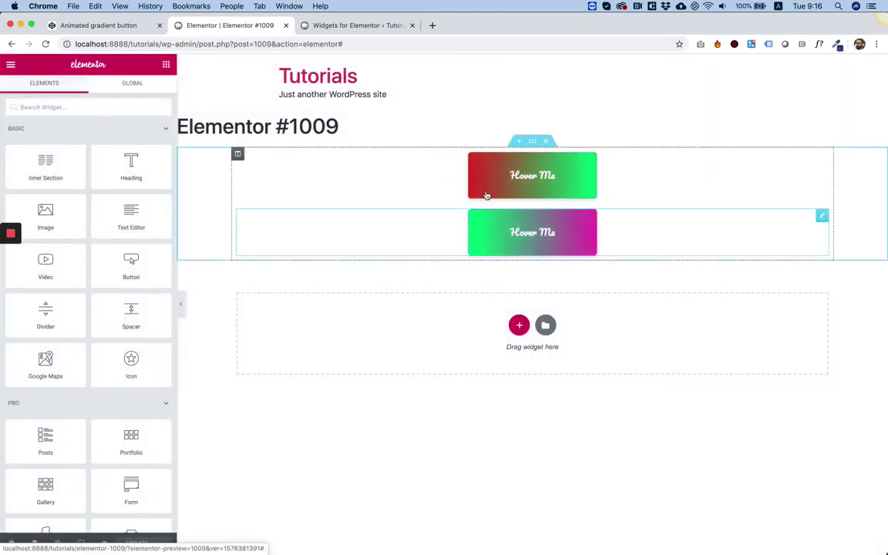
{"action": "left_click", "coordinate": [444, 180]}
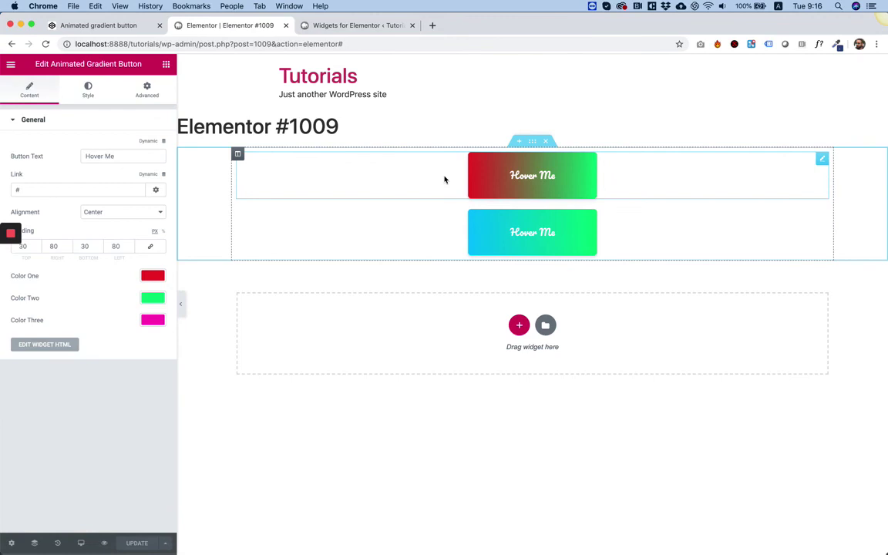
{"action": "left_click", "coordinate": [154, 276]}
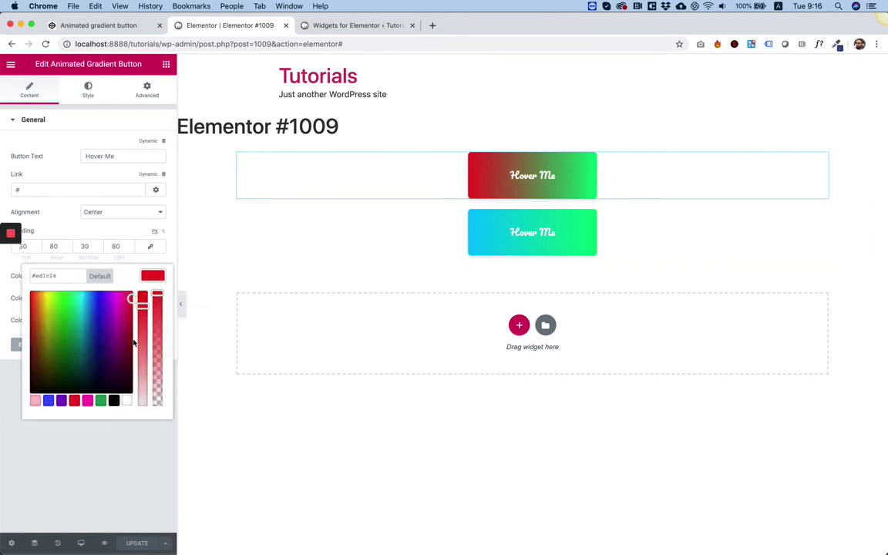
{"action": "left_click", "coordinate": [112, 402]}
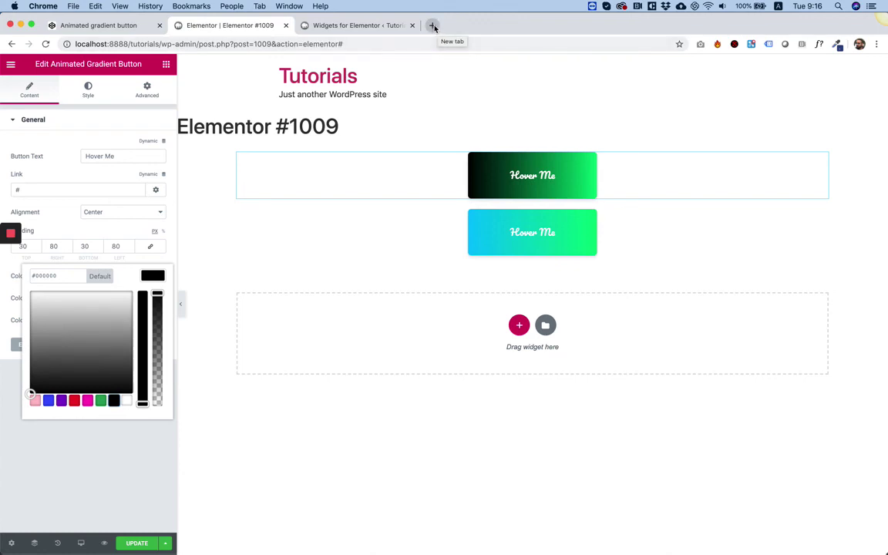
Step: Search Google for "graident ui" in a new browser tab and open the uiGradients site
{"action": "left_click", "coordinate": [434, 27]}
{"action": "type", "text": "graid"}
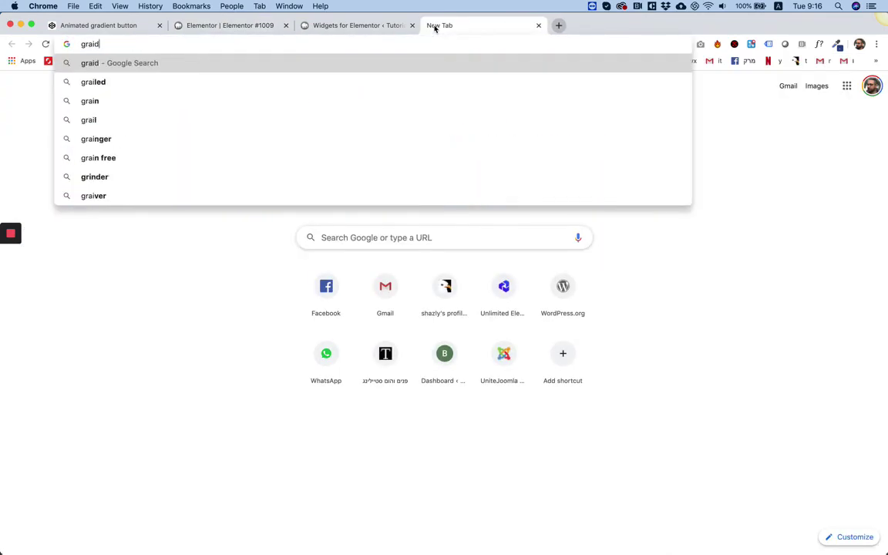
{"action": "type", "text": "ent ui"}
{"action": "key", "text": "Return"}
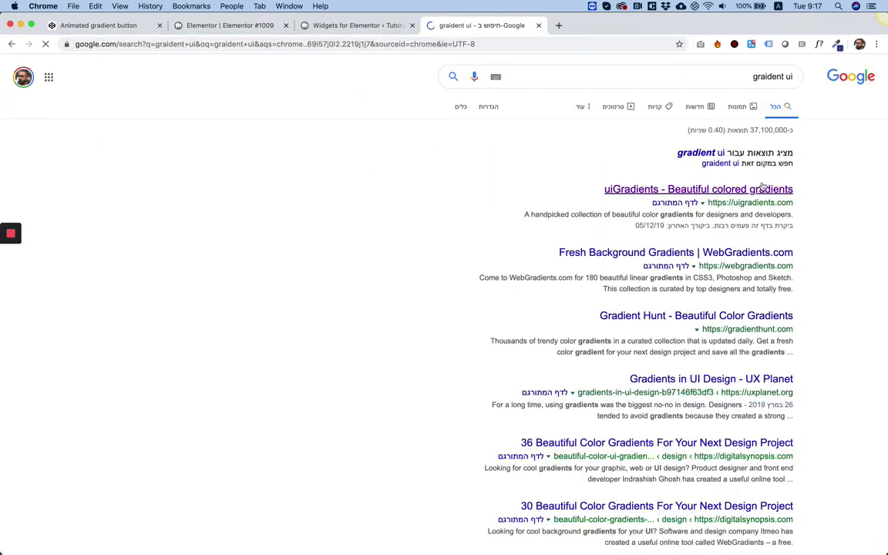
{"action": "left_click", "coordinate": [760, 189]}
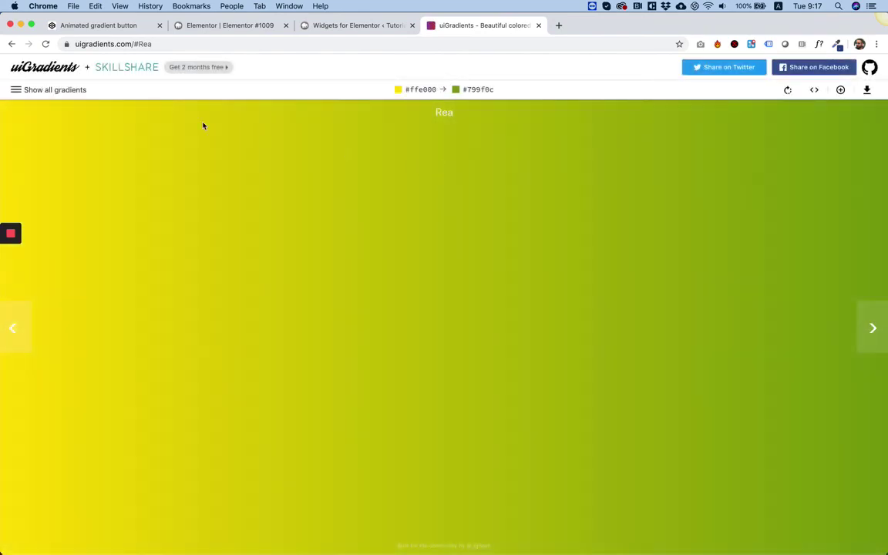
Step: Show all uiGradients gradients and open the three-colour Wedding Day Blues gradient
{"action": "left_click", "coordinate": [58, 92]}
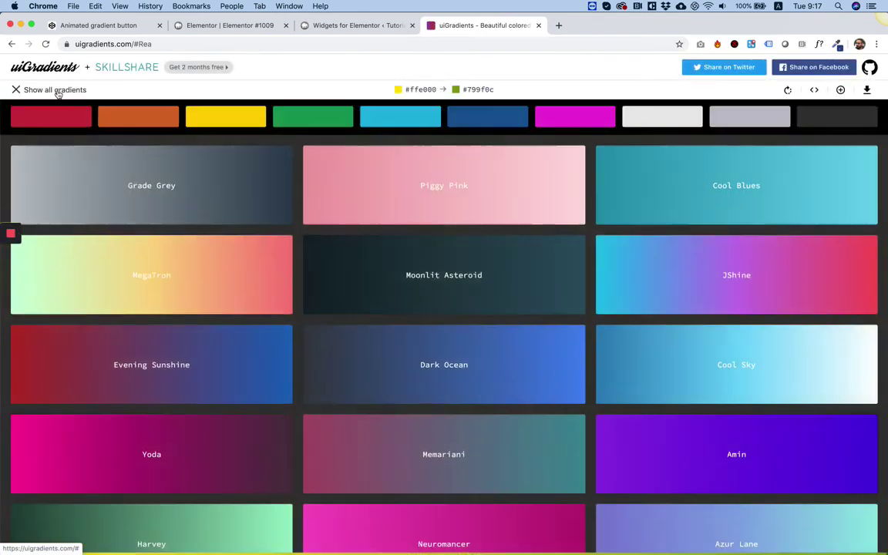
{"action": "scroll", "coordinate": [581, 249], "scroll_direction": "down", "scroll_amount": 5}
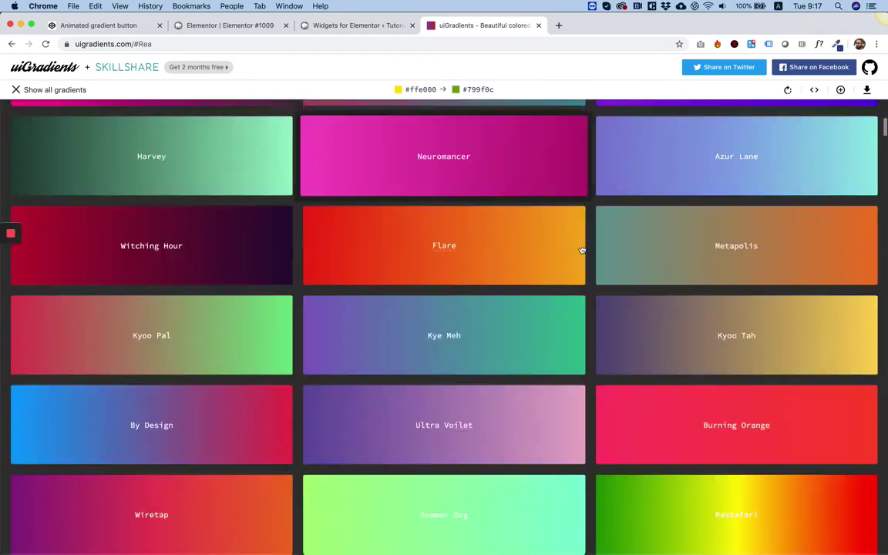
{"action": "scroll", "coordinate": [582, 250], "scroll_direction": "down", "scroll_amount": 10}
{"action": "scroll", "coordinate": [581, 250], "scroll_direction": "up", "scroll_amount": 3}
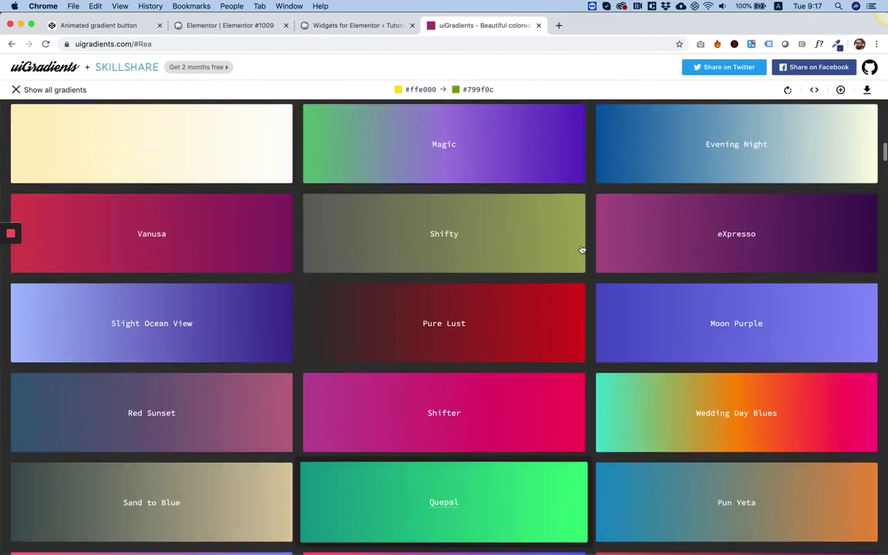
{"action": "scroll", "coordinate": [582, 250], "scroll_direction": "down", "scroll_amount": 2}
{"action": "left_click", "coordinate": [722, 327]}
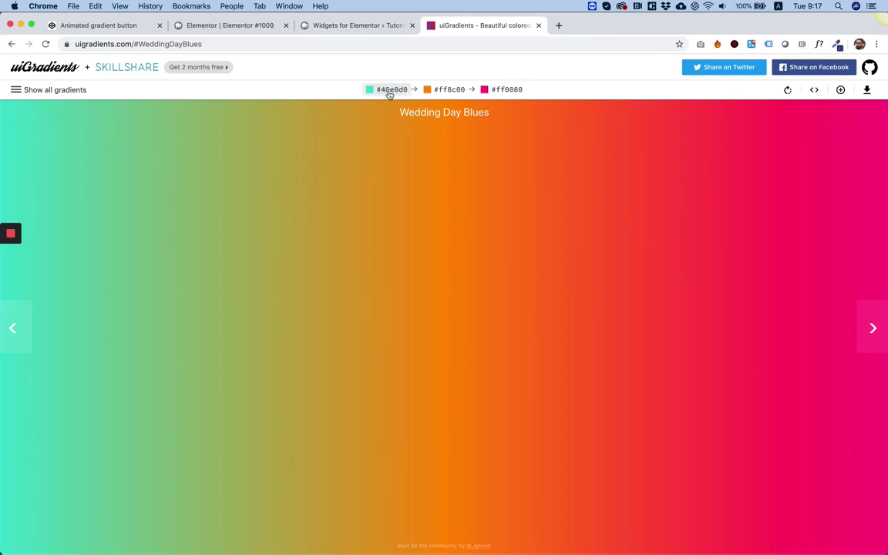
Step: Switch to the Elementor page and set the upper button's Color One to the first Wedding Day Blues colour, #40e0d0
{"action": "left_click", "coordinate": [234, 26]}
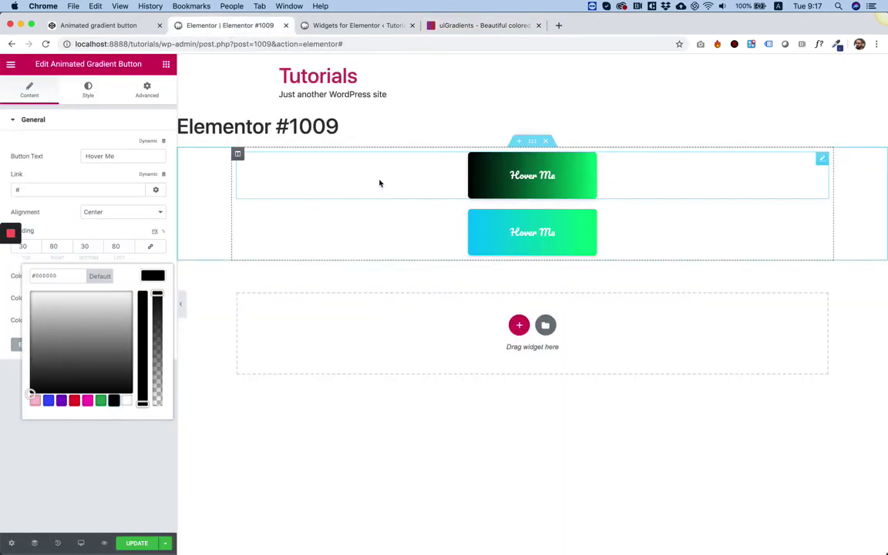
{"action": "left_click", "coordinate": [142, 430]}
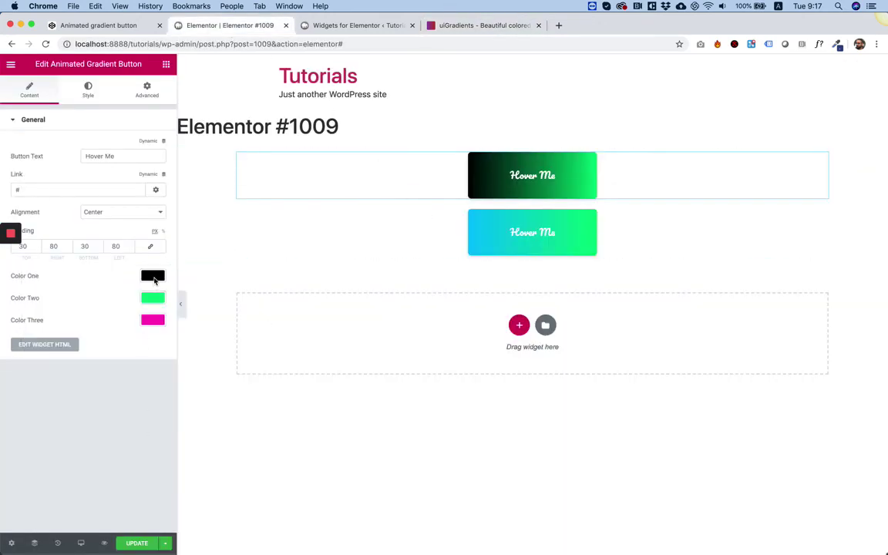
{"action": "left_click", "coordinate": [154, 278]}
{"action": "left_click_drag", "start_coordinate": [58, 276], "coordinate": [30, 275]}
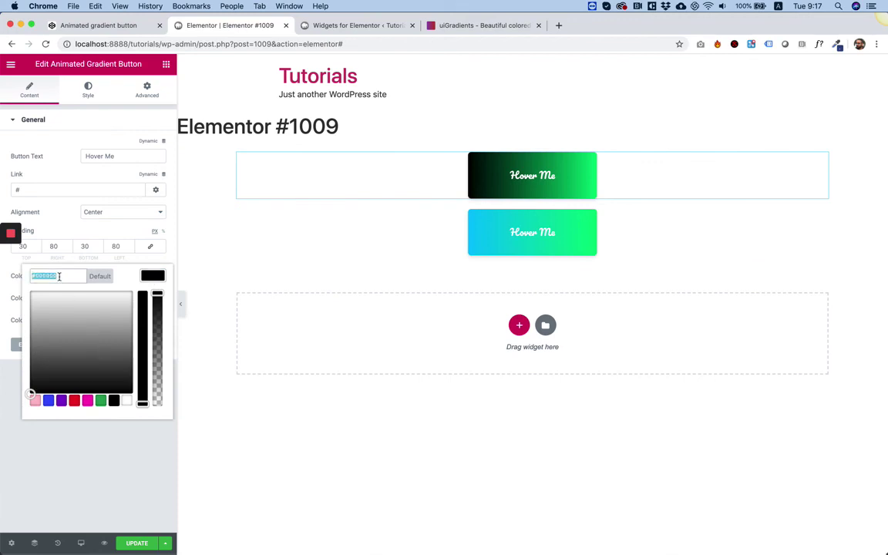
{"action": "key", "text": "ctrl+v"}
{"action": "left_click", "coordinate": [87, 471]}
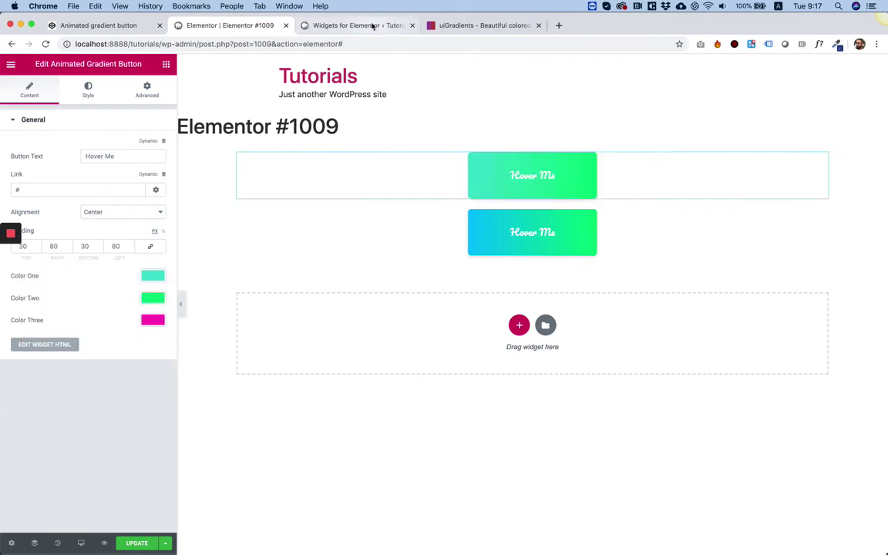
Step: Copy the middle gradient colour from uiGradients and set the upper button's Color Two to #ff8c00 in Elementor
{"action": "left_click", "coordinate": [452, 26]}
{"action": "left_click", "coordinate": [447, 89]}
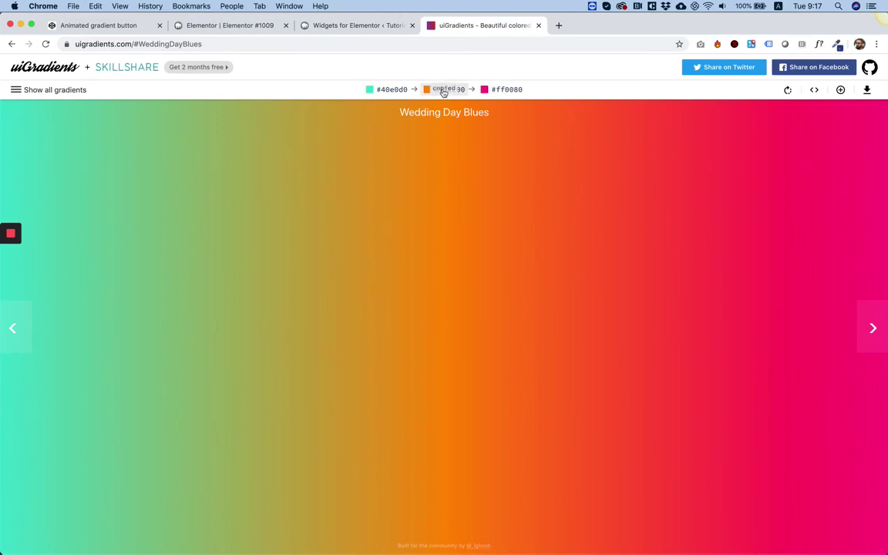
{"action": "left_click", "coordinate": [231, 28]}
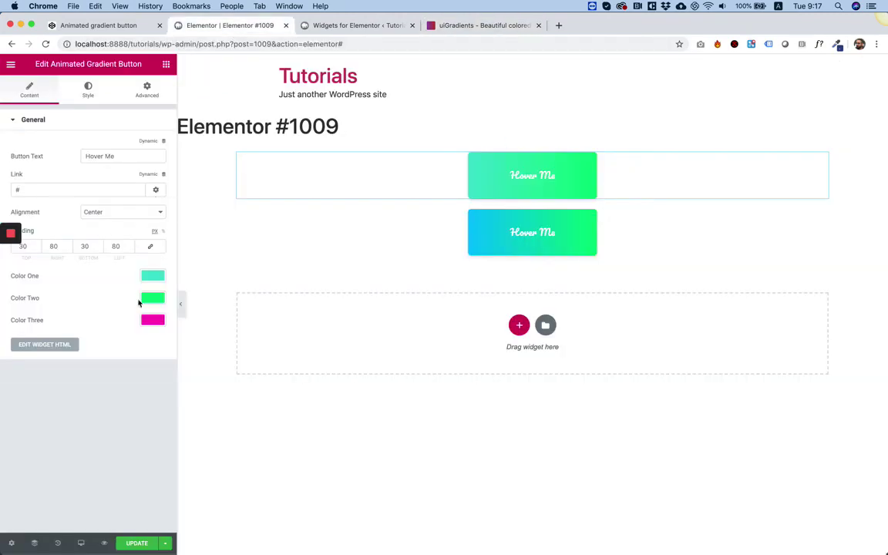
{"action": "left_click", "coordinate": [153, 301]}
{"action": "left_click", "coordinate": [56, 298]}
{"action": "key", "text": "ctrl+a"}
{"action": "type", "text": "#ff8c00"}
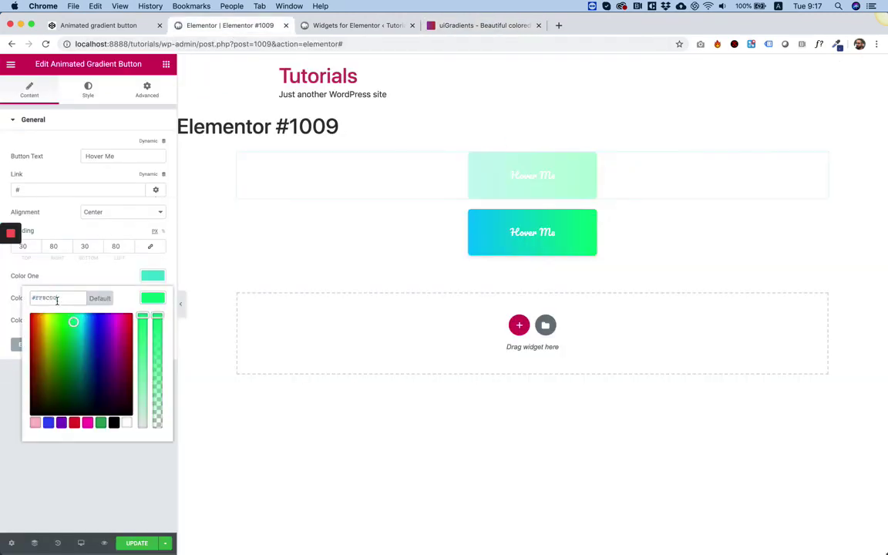
Step: Get the last gradient colour from uiGradients and set the upper button's Color Three to #ff0080 in Elementor
{"action": "left_click", "coordinate": [487, 30]}
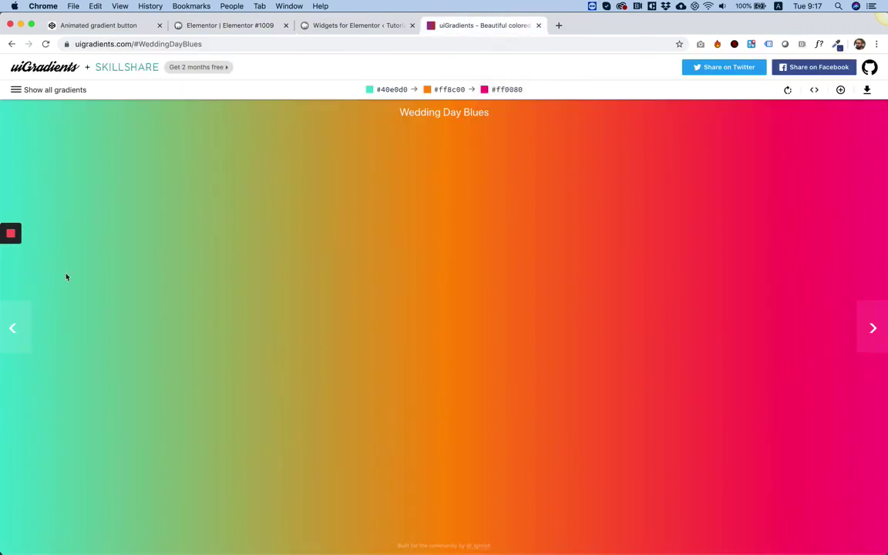
{"action": "left_click", "coordinate": [224, 26]}
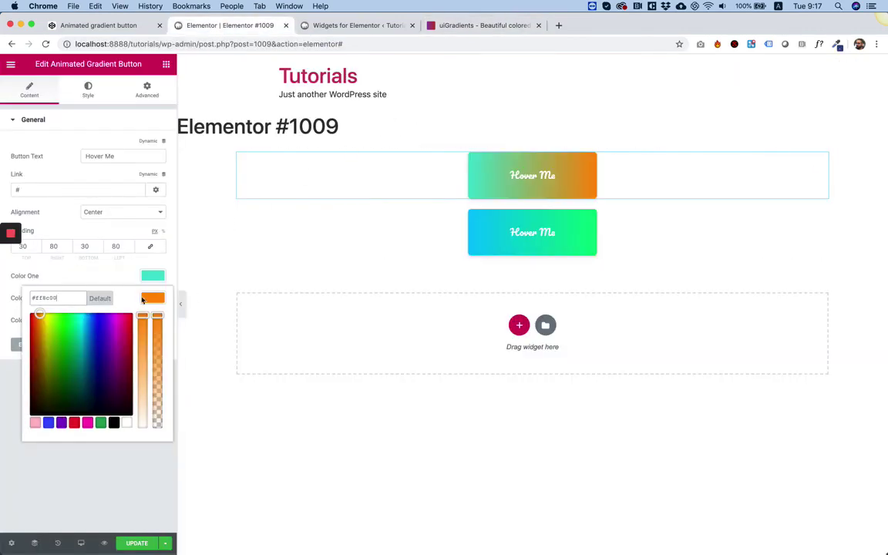
{"action": "left_click", "coordinate": [114, 282]}
{"action": "left_click", "coordinate": [151, 320]}
{"action": "triple_click", "coordinate": [67, 320]}
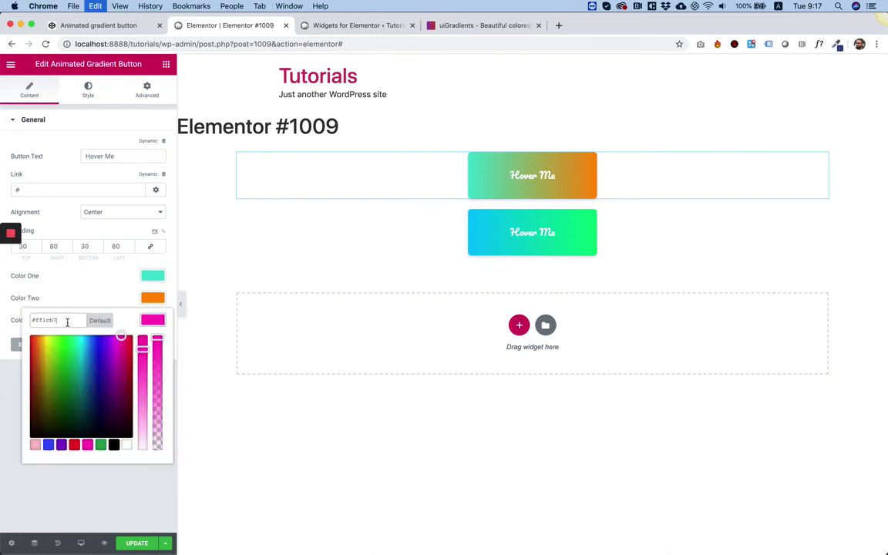
{"action": "type", "text": "#ff0080"}
{"action": "left_click", "coordinate": [95, 486]}
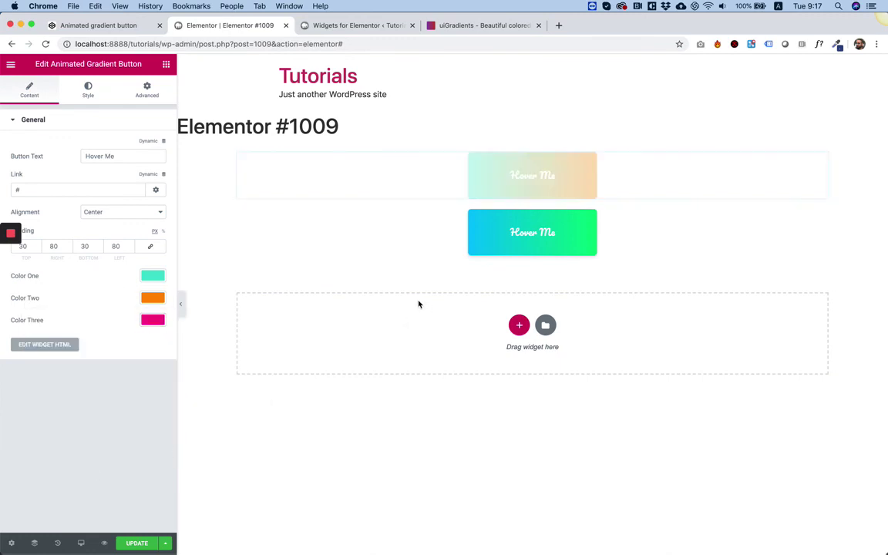